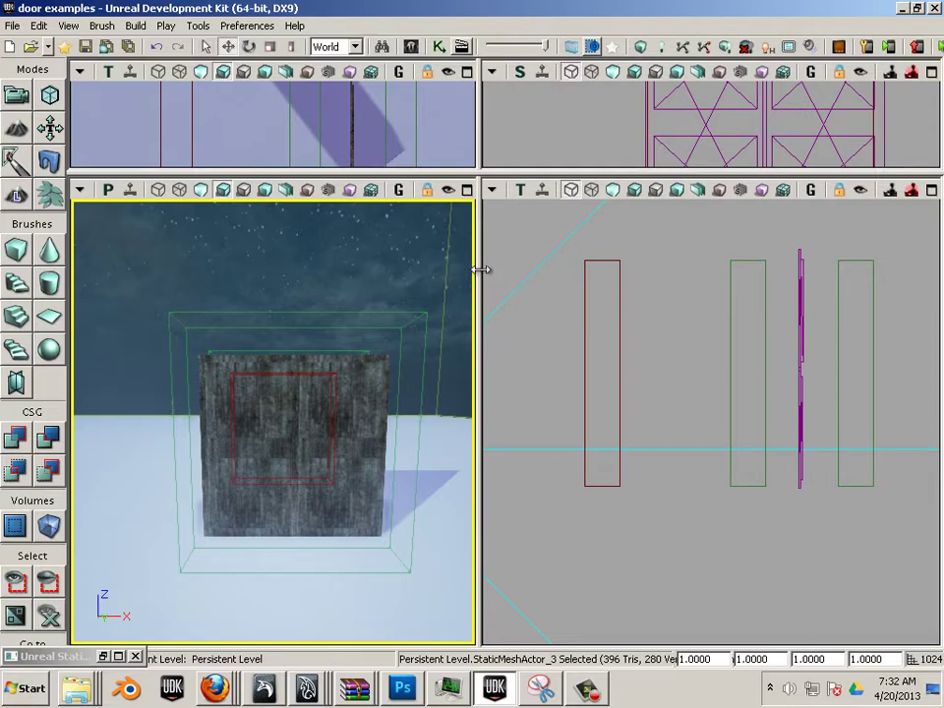
Widen the perspective viewport and view the double door with its trigger volumes from the front.
{"action": "left_click_drag", "start_coordinate": [479, 267], "coordinate": [667, 280]}
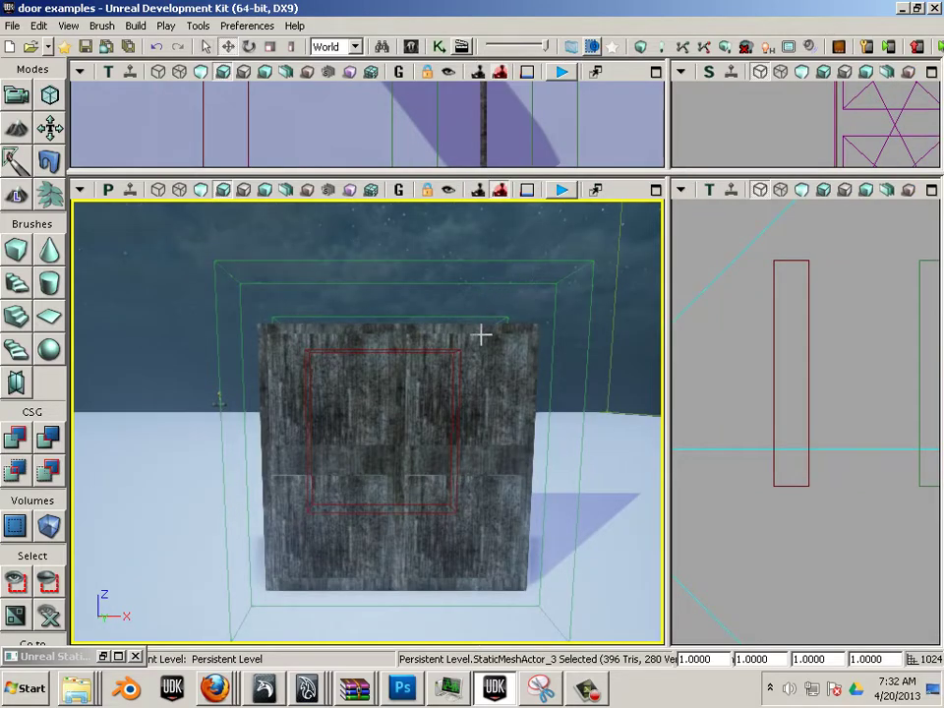
{"action": "mouse_move", "coordinate": [166, 417]}
{"action": "left_mouse_down"}
{"action": "mouse_move", "coordinate": [151, 428]}
{"action": "mouse_move", "coordinate": [160, 451]}
{"action": "mouse_move", "coordinate": [201, 477]}
{"action": "mouse_move", "coordinate": [178, 421]}
{"action": "mouse_move", "coordinate": [164, 432]}
{"action": "left_mouse_up"}
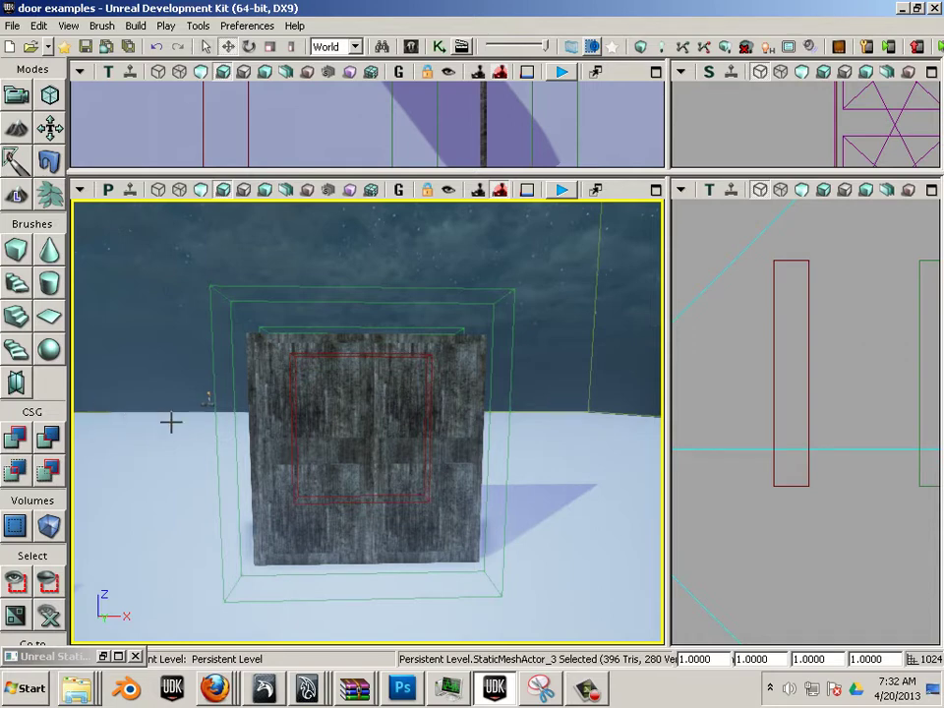
{"action": "left_click_drag", "start_coordinate": [428, 508], "coordinate": [539, 534]}
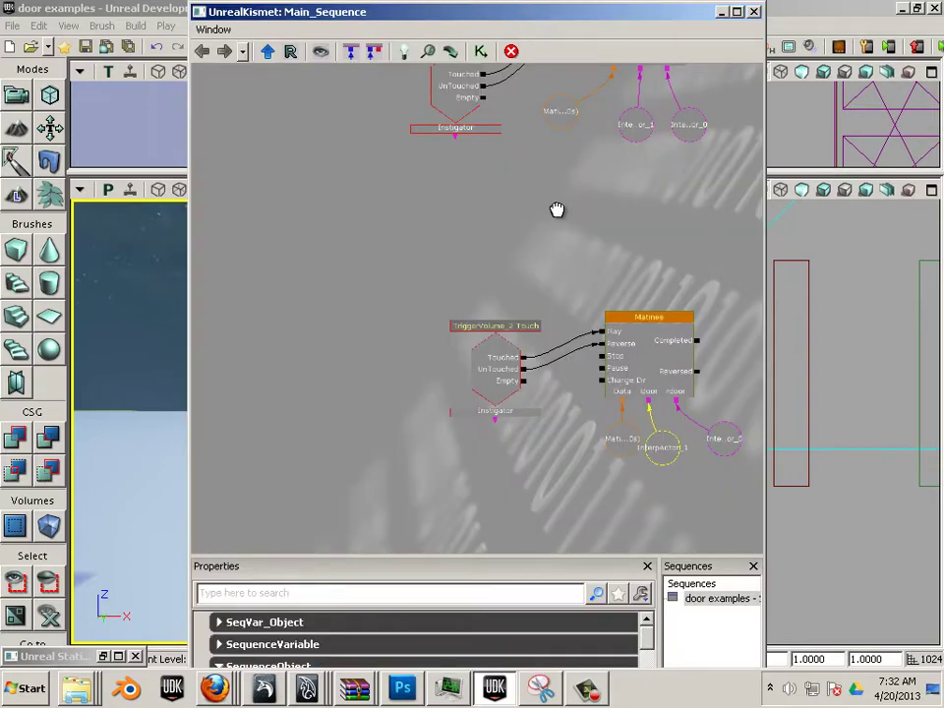
Bring the TriggerVolume_3 Touch and its Matinee into view in Kismet, then widen and reposition the Kismet window.
{"action": "left_click_drag", "start_coordinate": [558, 209], "coordinate": [358, 377]}
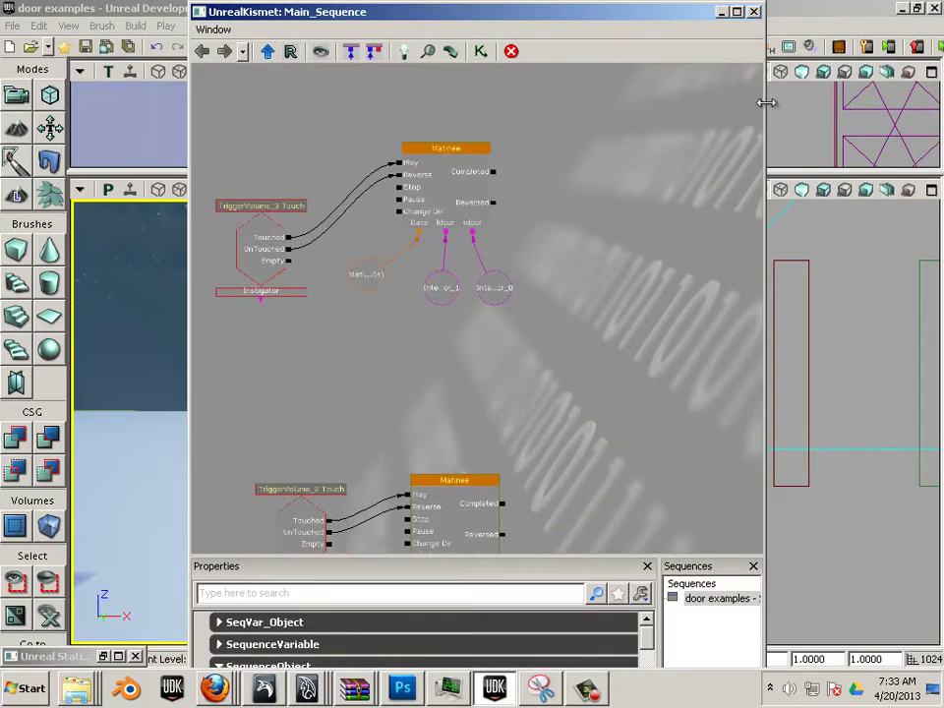
{"action": "left_click_drag", "start_coordinate": [766, 102], "coordinate": [942, 128]}
{"action": "left_click_drag", "start_coordinate": [441, 18], "coordinate": [514, 153]}
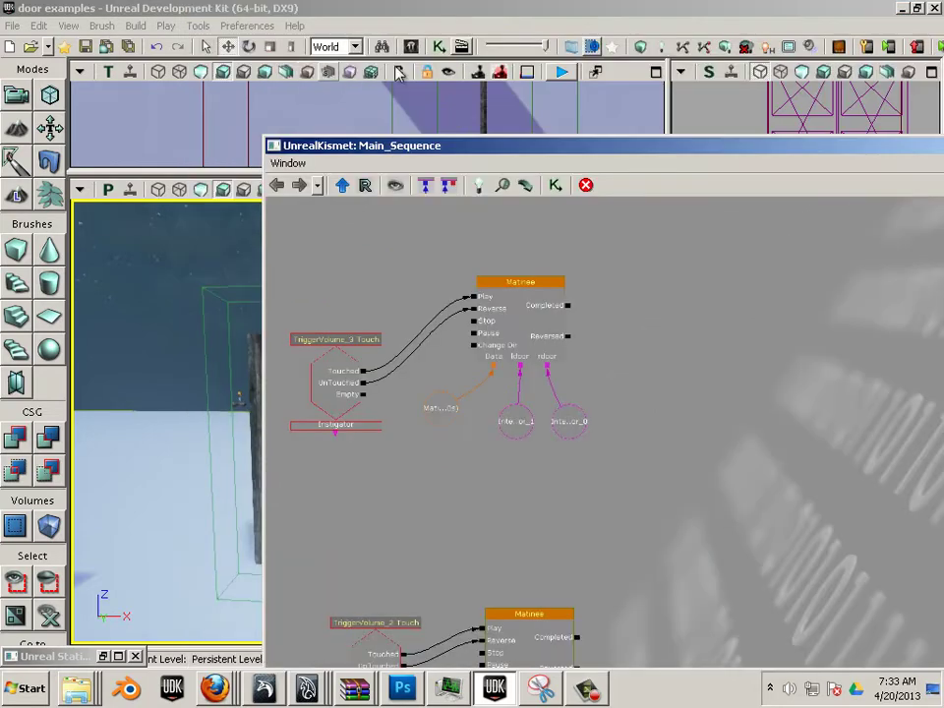
Search all assets in the Content Browser for door, filter the results to Sound Cues, and close the browser.
{"action": "left_click", "coordinate": [410, 49]}
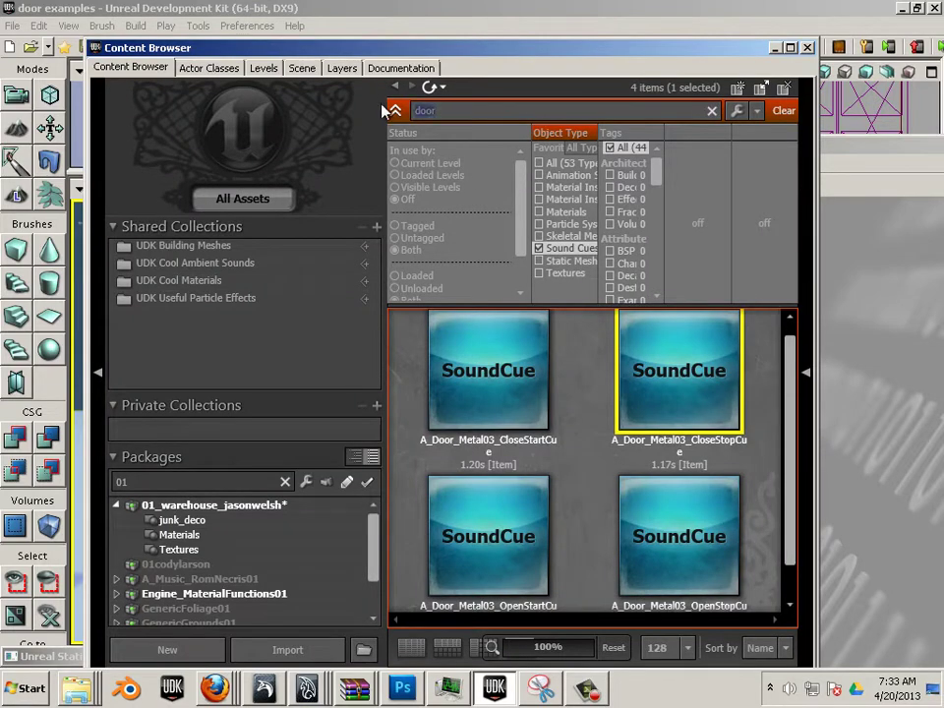
{"action": "double_click", "coordinate": [433, 112]}
{"action": "type", "text": "door"}
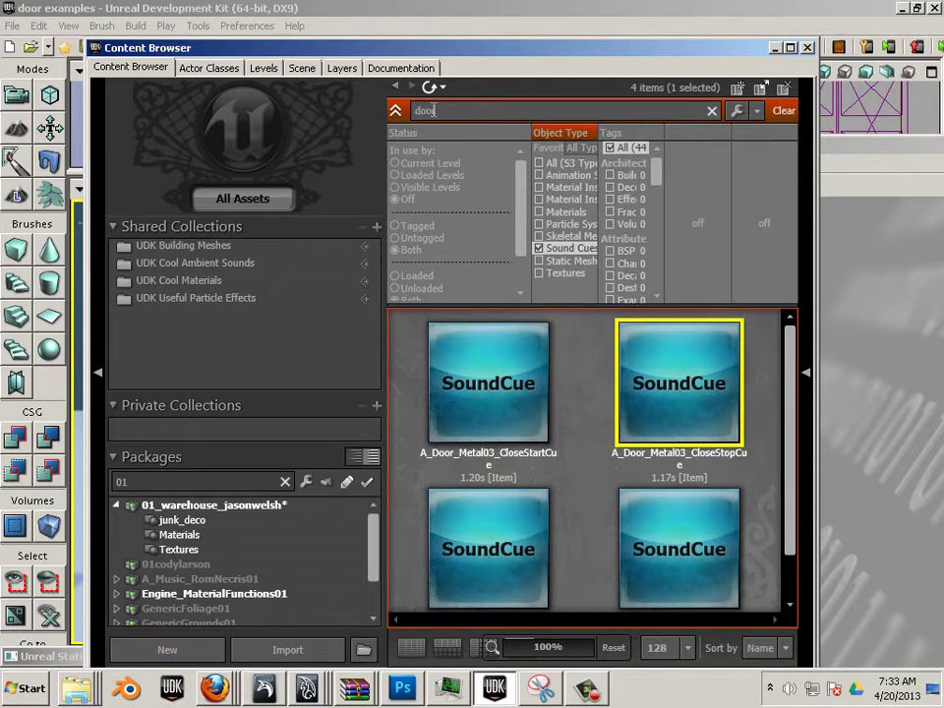
{"action": "left_click", "coordinate": [789, 48]}
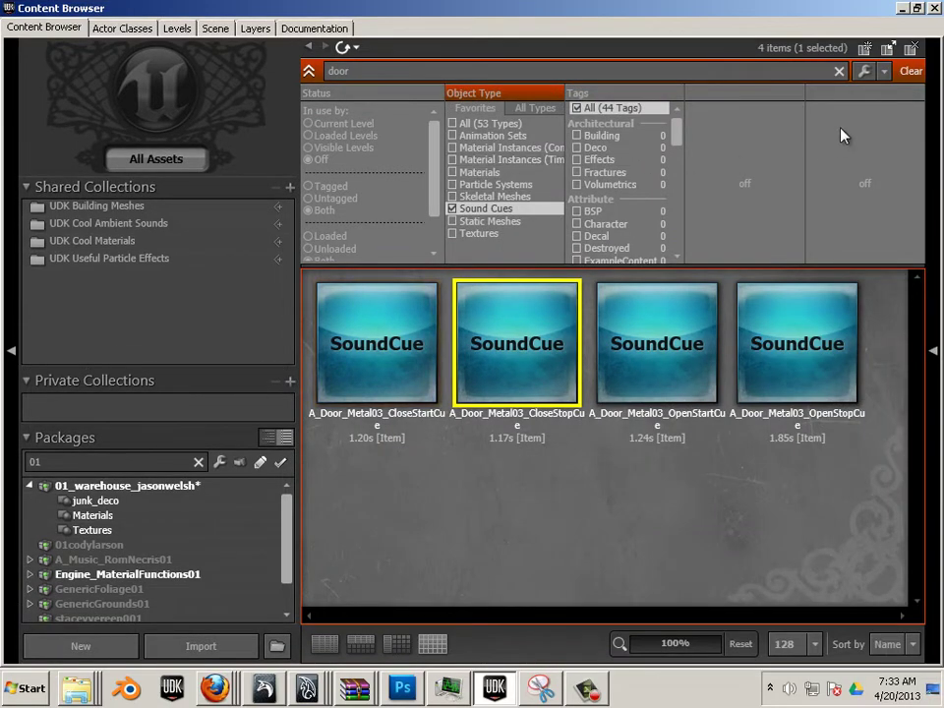
{"action": "left_click", "coordinate": [910, 71]}
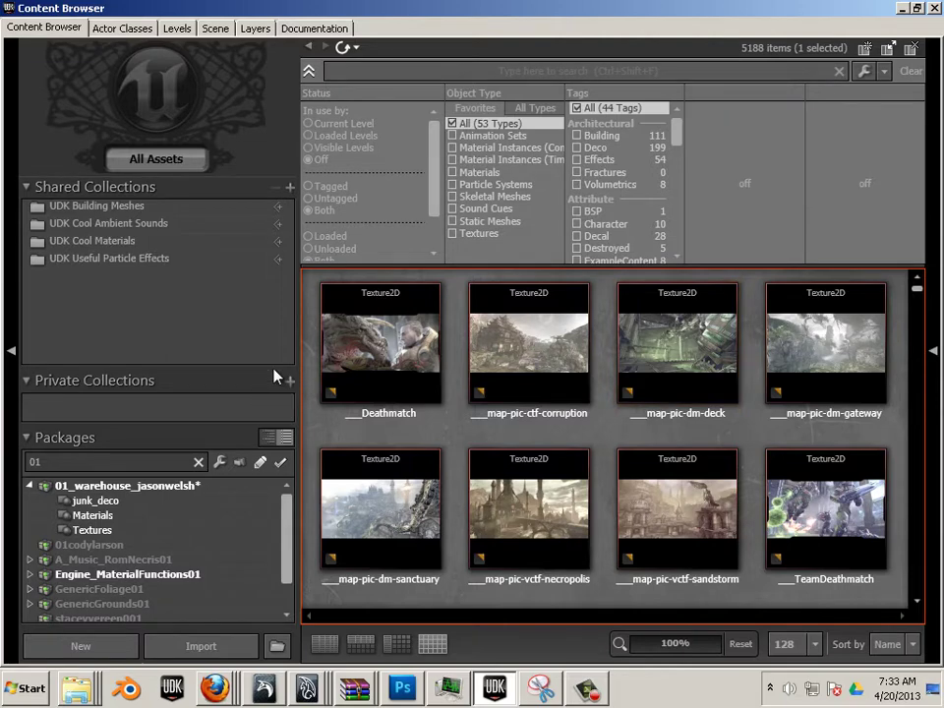
{"action": "left_click", "coordinate": [378, 72]}
{"action": "type", "text": "door"}
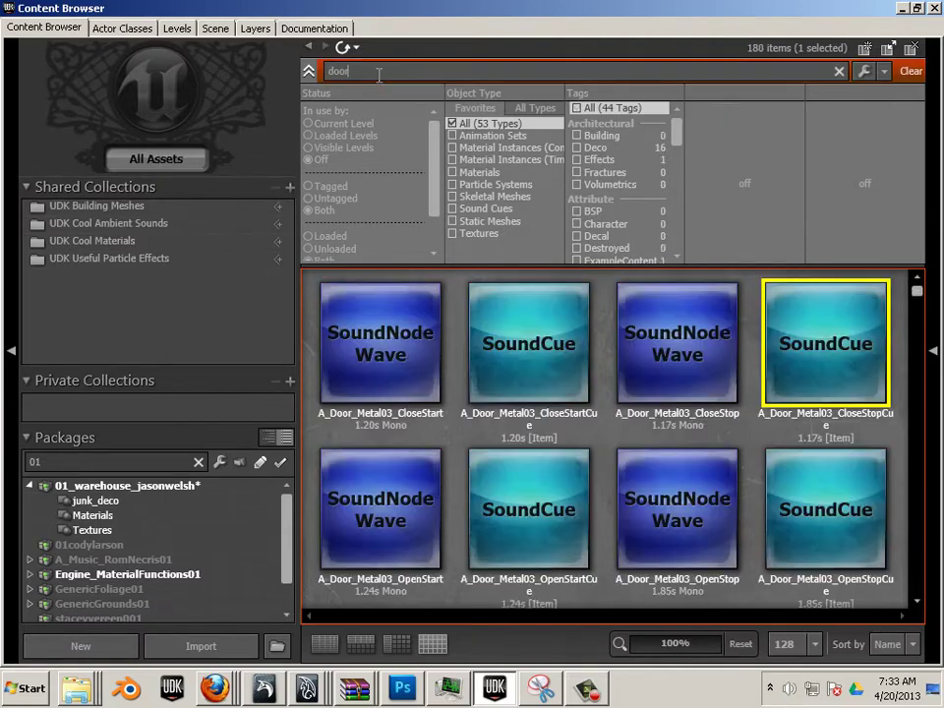
{"action": "left_click", "coordinate": [452, 209]}
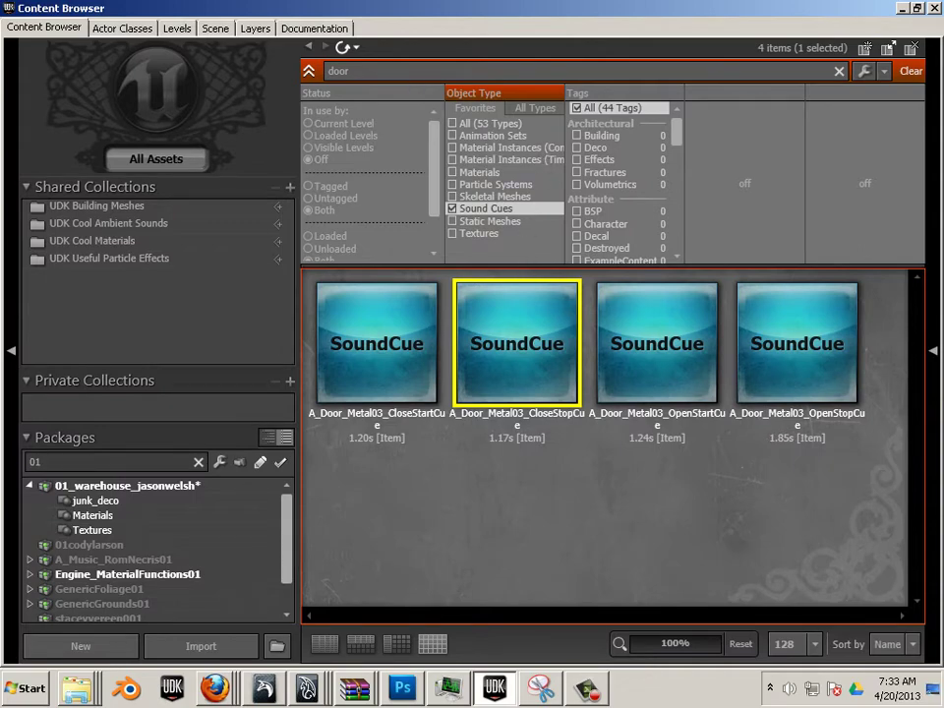
{"action": "left_click", "coordinate": [934, 7]}
Add a Play Sound action to the Kismet sequence beside the Matinee linked to TriggerVolume_3 Touch.
{"action": "left_click", "coordinate": [578, 150]}
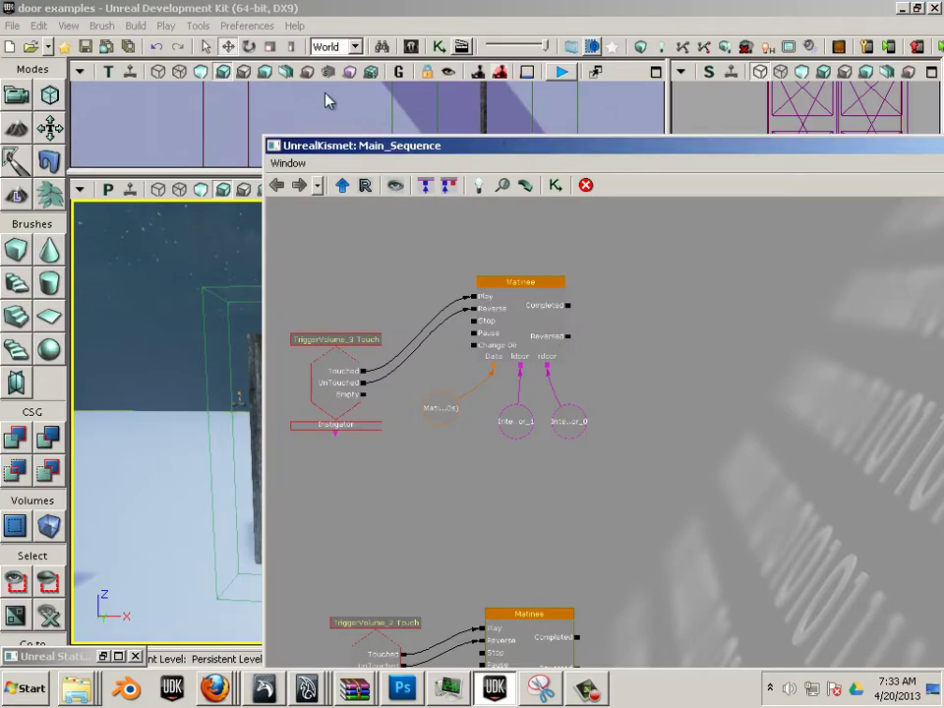
{"action": "left_click_drag", "start_coordinate": [578, 149], "coordinate": [357, 87]}
{"action": "right_click", "coordinate": [436, 206]}
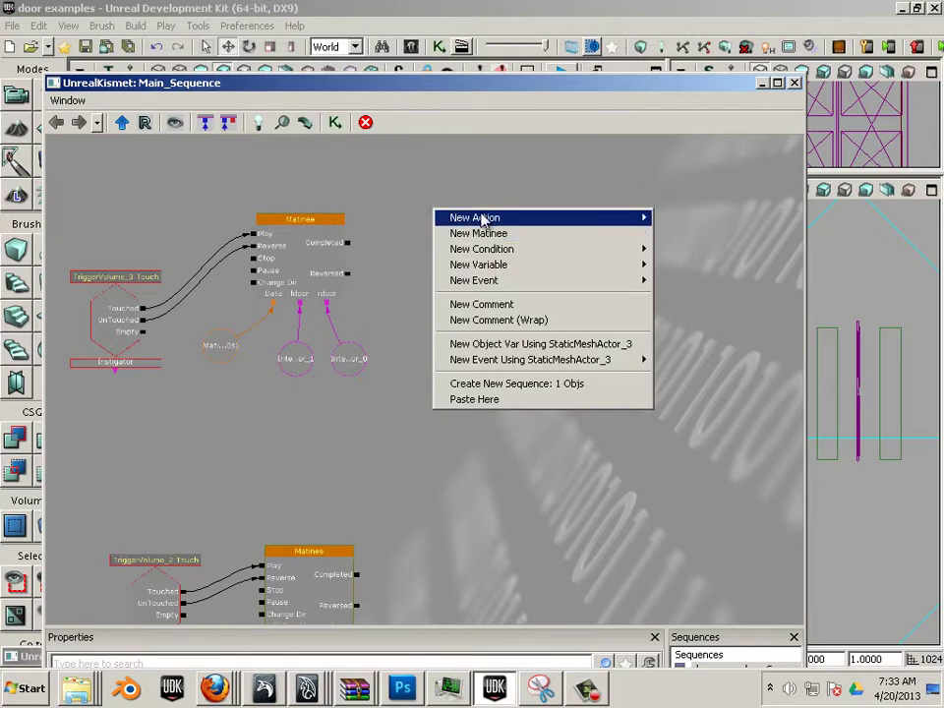
{"action": "mouse_move", "coordinate": [482, 218]}
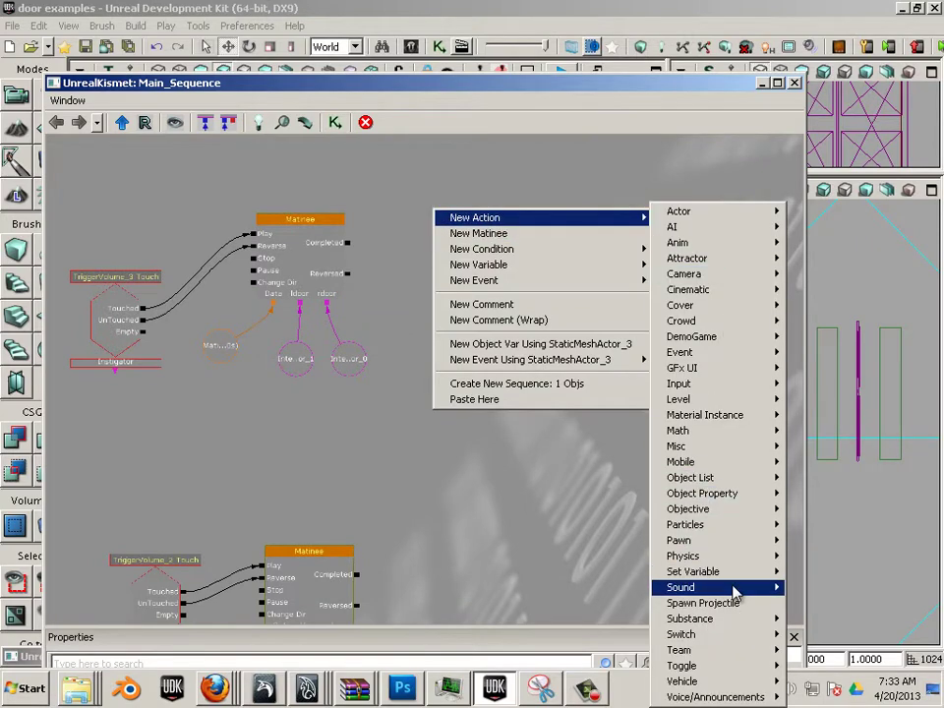
{"action": "mouse_move", "coordinate": [753, 589]}
{"action": "left_click", "coordinate": [868, 635]}
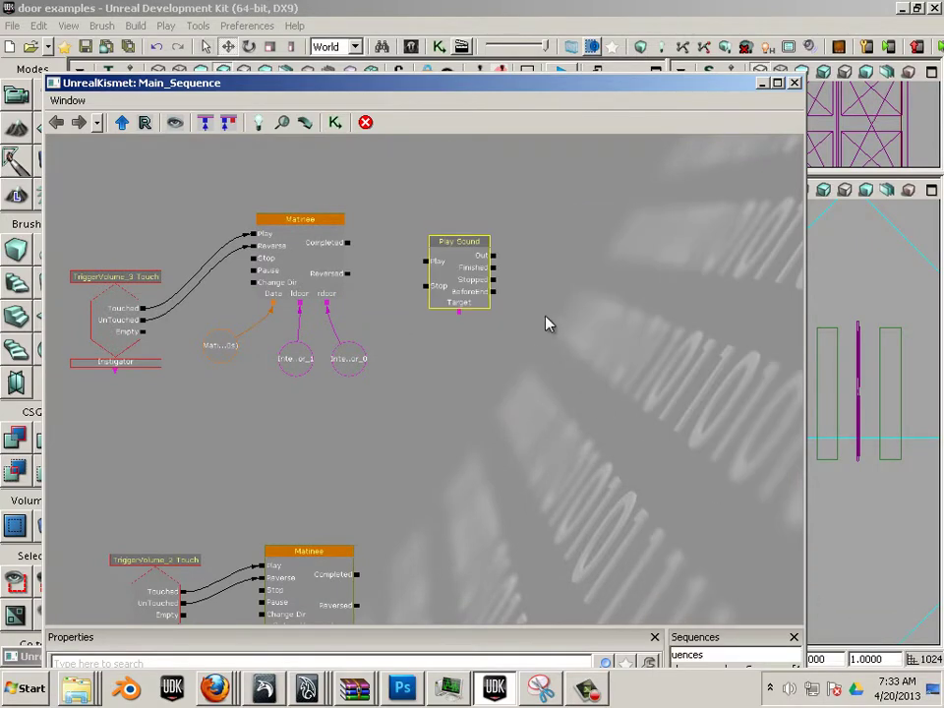
Enlarge the node's properties area and set the Play Sound node's object comment to Open Start.
{"action": "left_click_drag", "start_coordinate": [564, 341], "coordinate": [600, 433]}
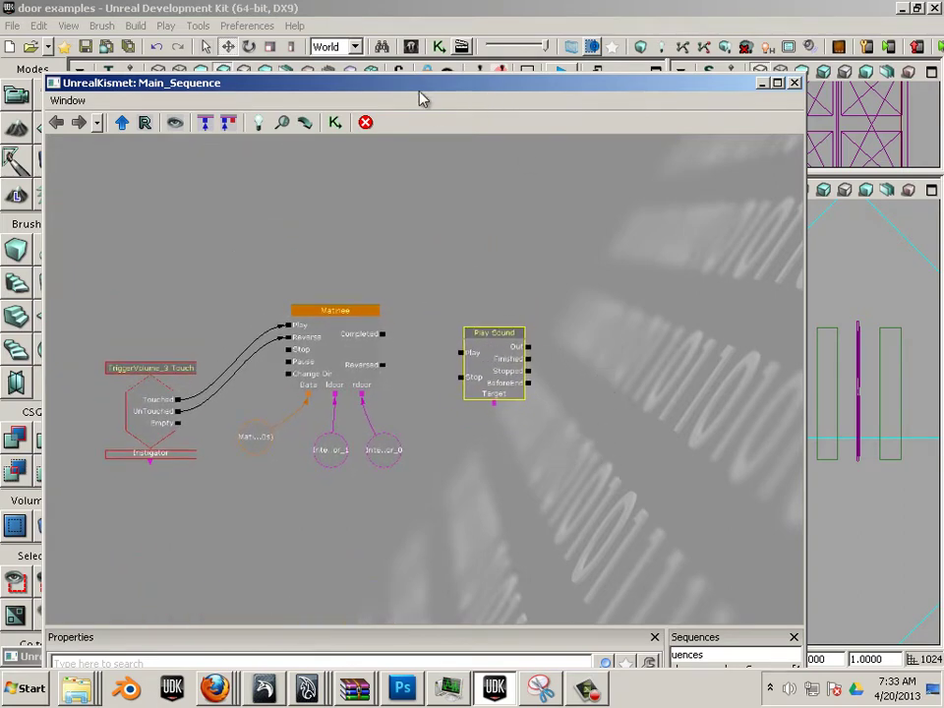
{"action": "left_click_drag", "start_coordinate": [420, 91], "coordinate": [416, 21]}
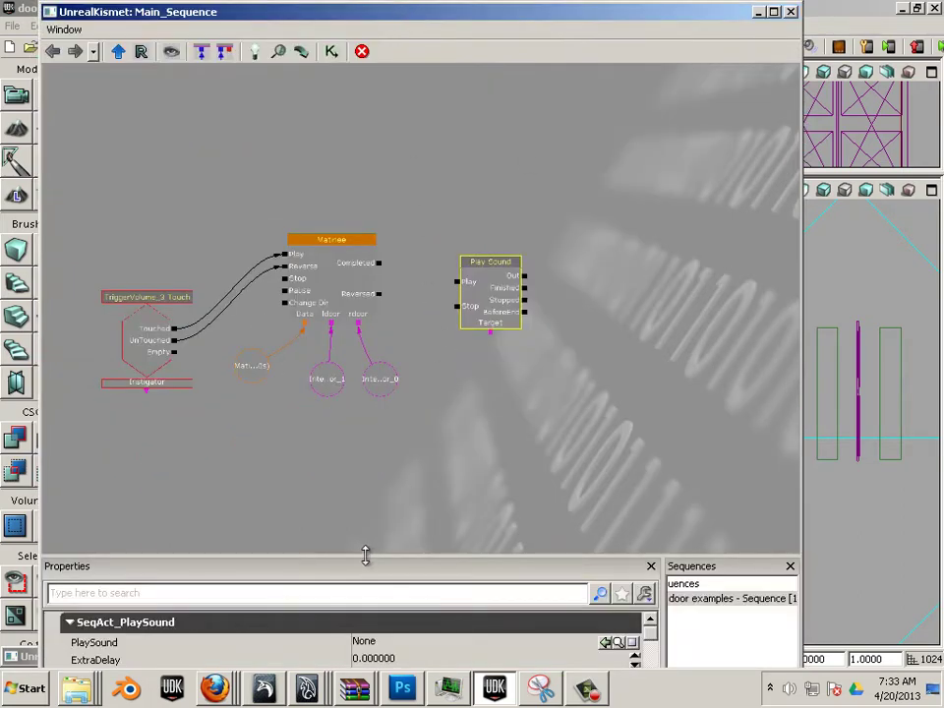
{"action": "left_click_drag", "start_coordinate": [365, 555], "coordinate": [360, 365]}
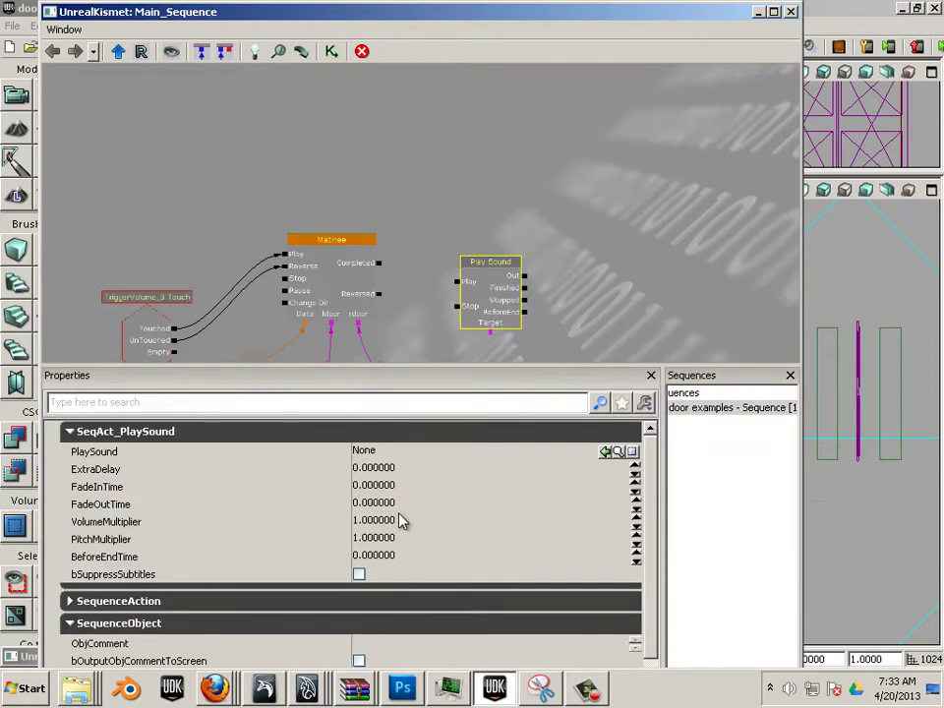
{"action": "left_click", "coordinate": [383, 644]}
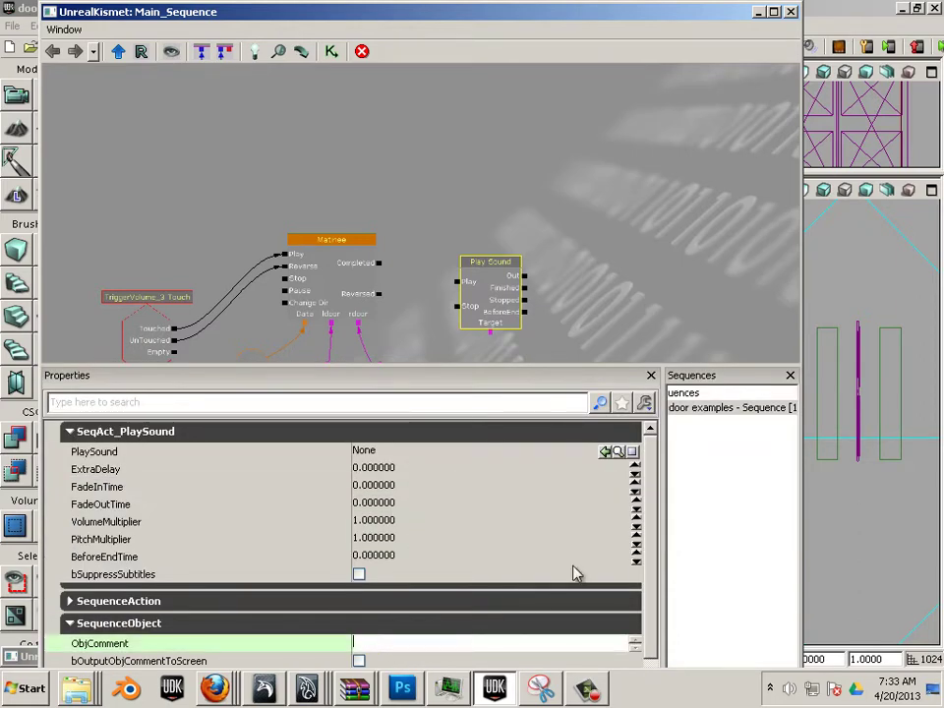
{"action": "type", "text": "Opebn Start"}
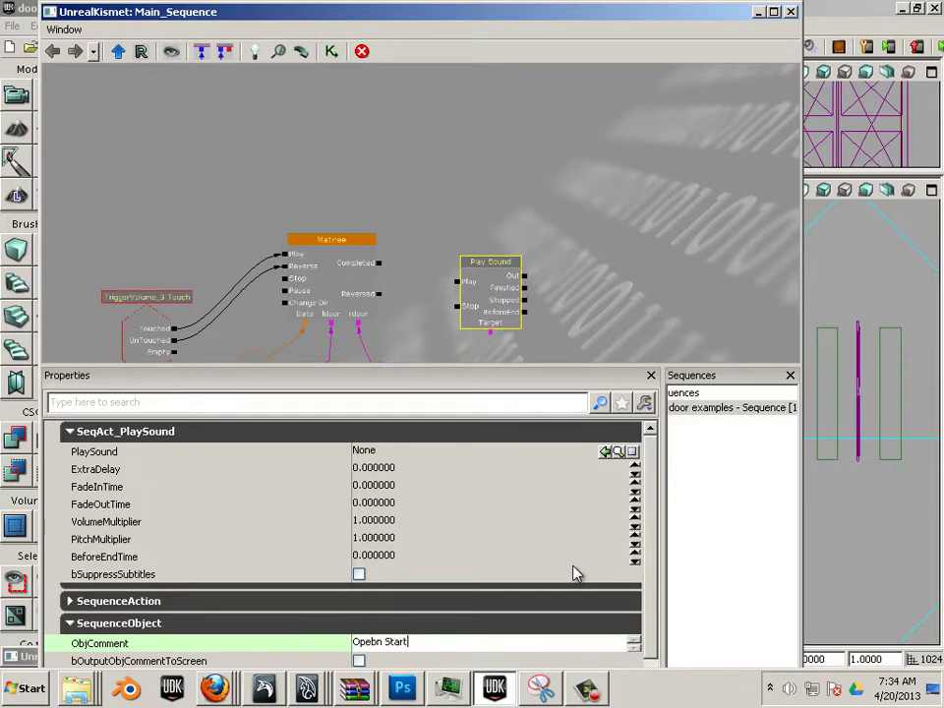
{"action": "key", "text": "Return"}
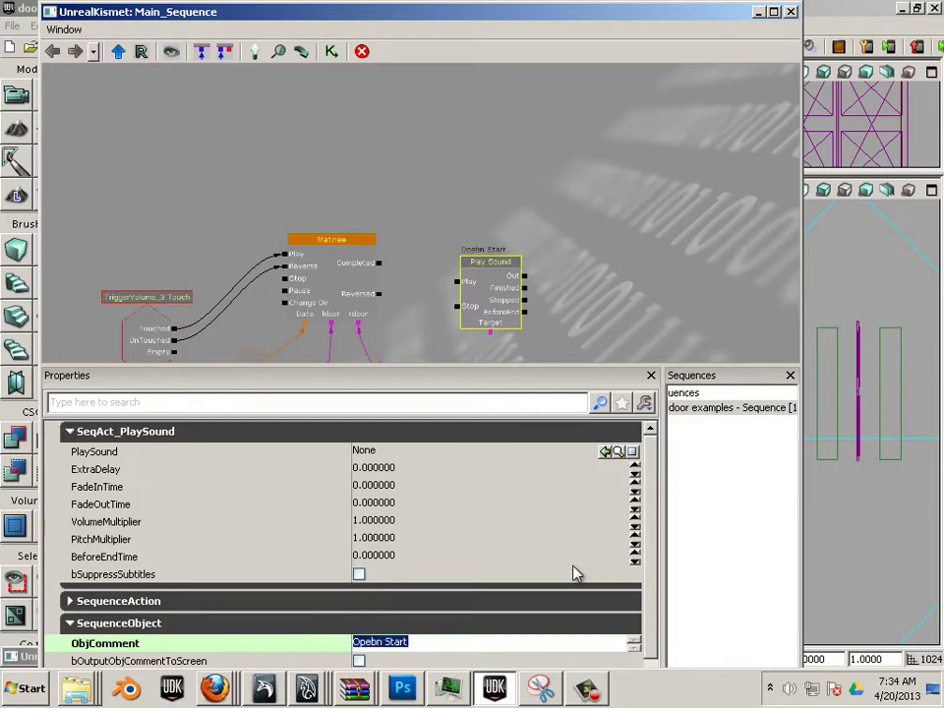
{"action": "left_click", "coordinate": [377, 642]}
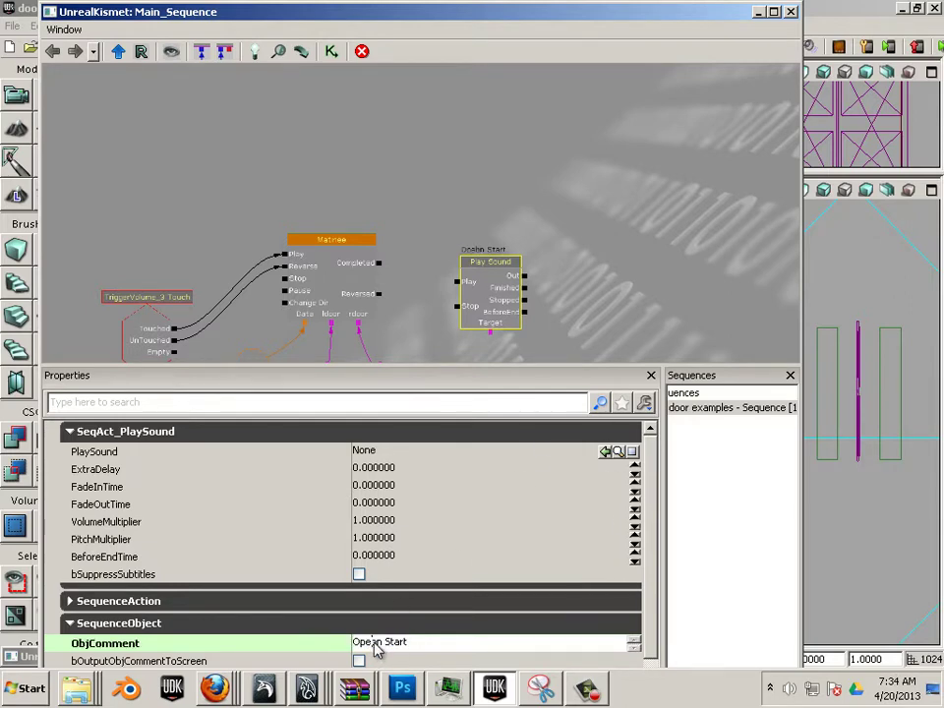
{"action": "key", "text": "BackSpace"}
{"action": "key", "text": "Return"}
Duplicate the Open Start Play Sound node and place the copy directly below the original.
{"action": "left_click_drag", "start_coordinate": [588, 366], "coordinate": [589, 434]}
{"action": "scroll", "coordinate": [442, 257], "scroll_direction": "up", "scroll_amount": 2}
{"action": "scroll", "coordinate": [442, 264], "scroll_direction": "up", "scroll_amount": 2}
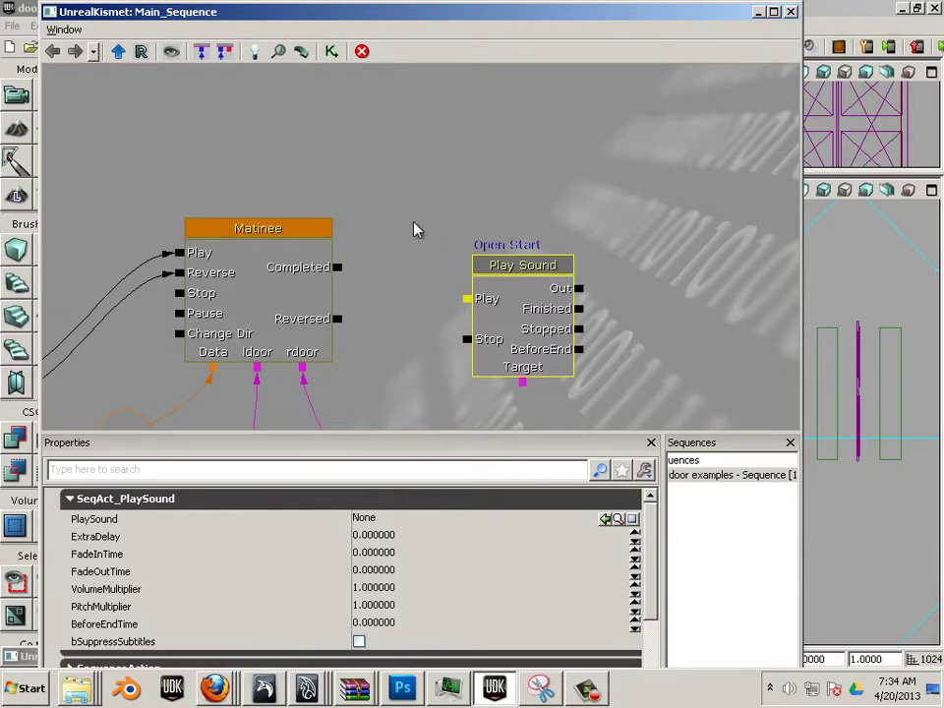
{"action": "left_click_drag", "start_coordinate": [417, 227], "coordinate": [383, 150]}
{"action": "scroll", "coordinate": [384, 153], "scroll_direction": "down", "scroll_amount": 2}
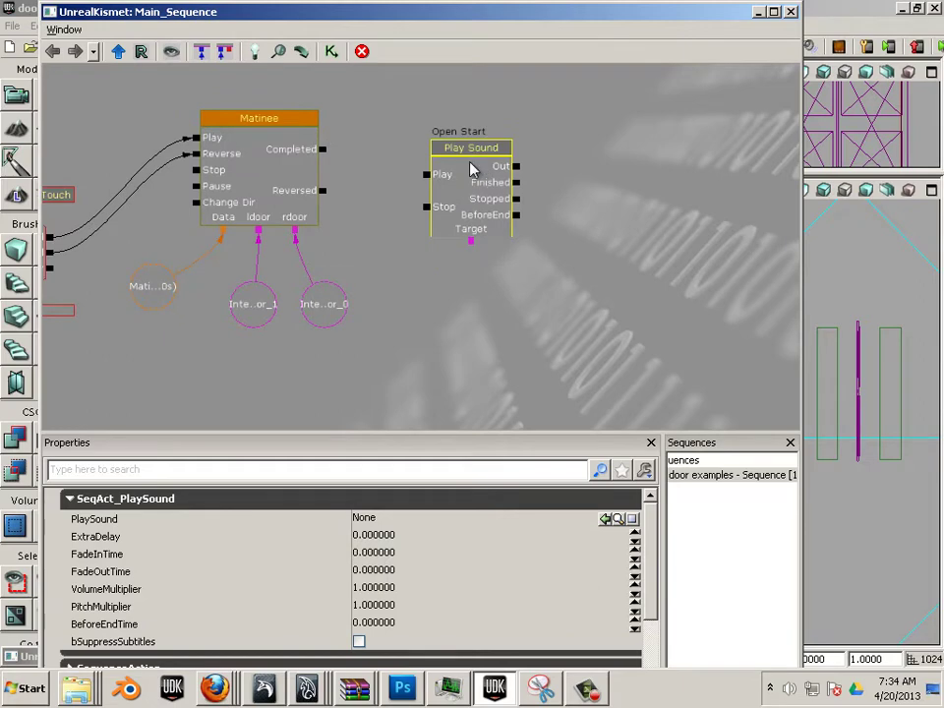
{"action": "left_click_drag", "start_coordinate": [457, 153], "coordinate": [434, 137]}
{"action": "double_click", "coordinate": [441, 153]}
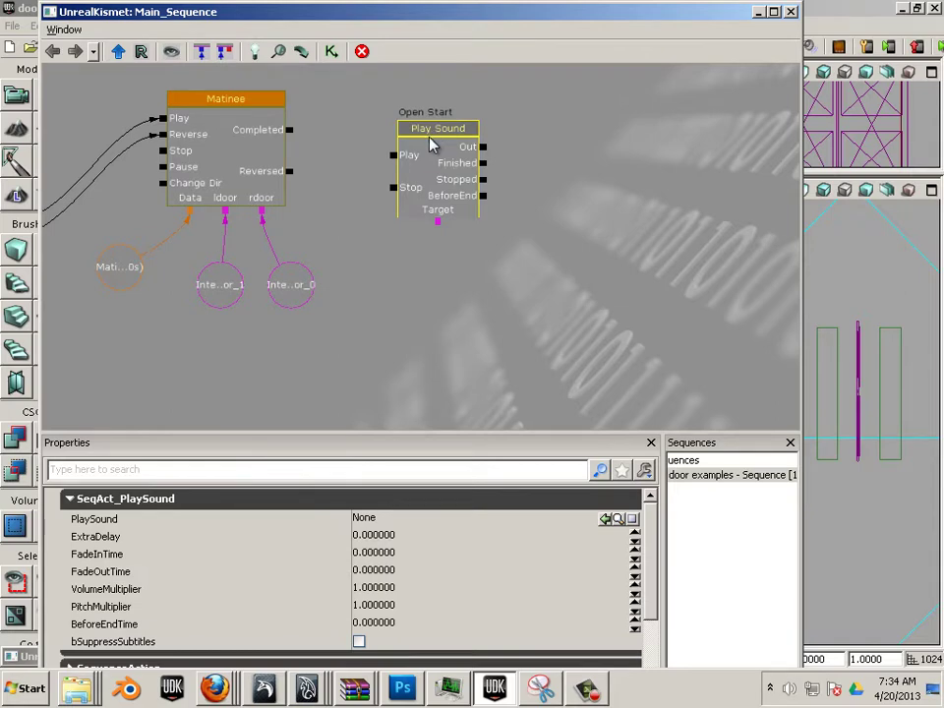
{"action": "key", "text": "ctrl+c"}
{"action": "key", "text": "ctrl+v"}
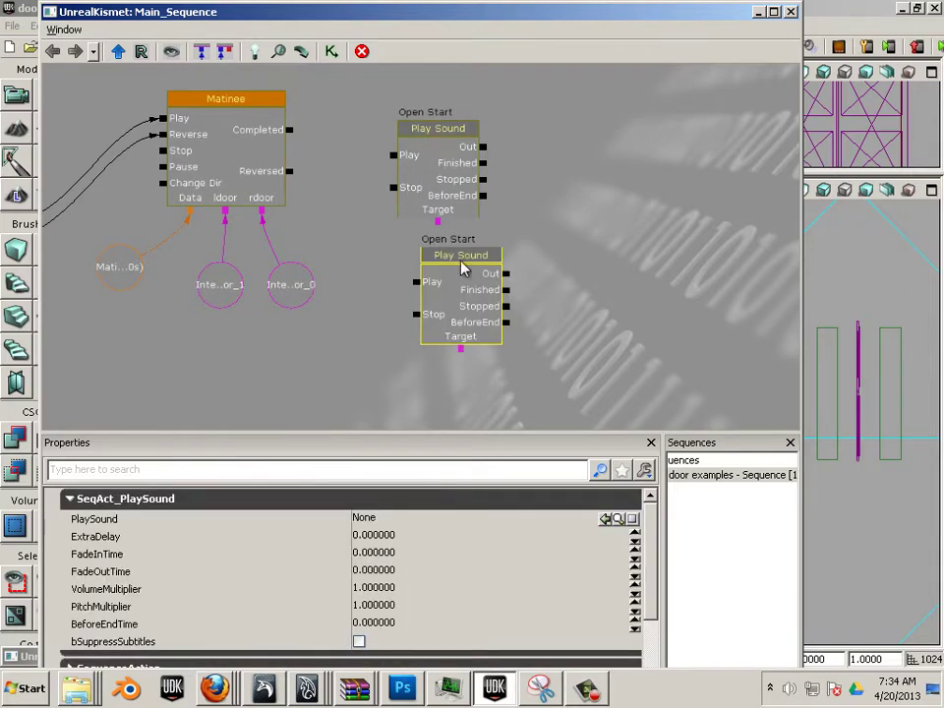
{"action": "left_click_drag", "start_coordinate": [455, 265], "coordinate": [439, 283]}
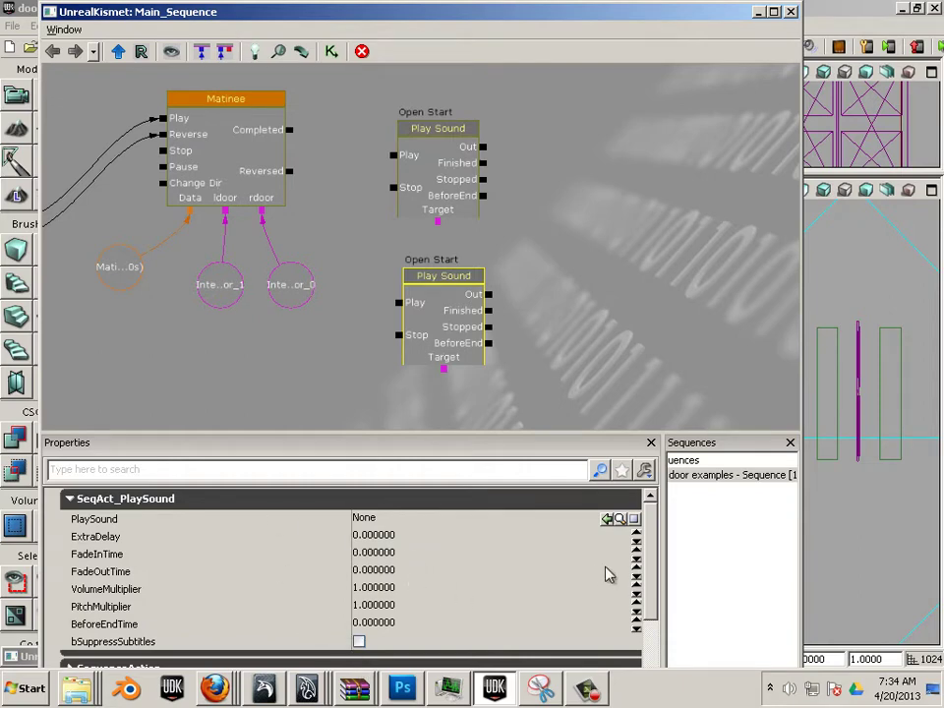
Set the object comment of the lower Play Sound node to Opening.
{"action": "scroll", "coordinate": [606, 568], "scroll_direction": "down", "scroll_amount": 1}
{"action": "left_click_drag", "start_coordinate": [652, 556], "coordinate": [656, 604]}
{"action": "left_click", "coordinate": [411, 635]}
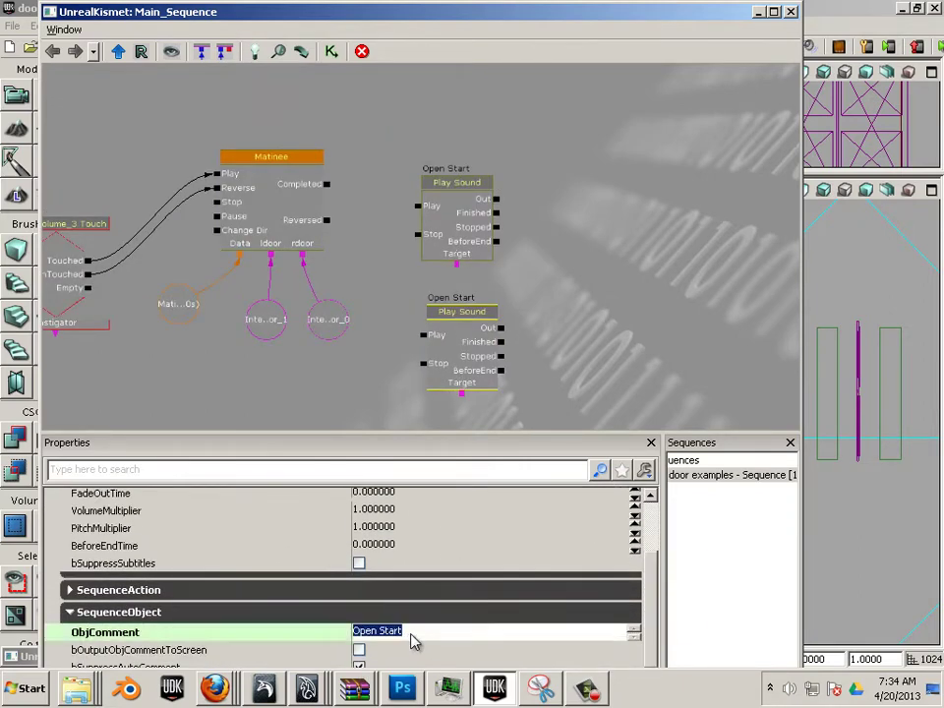
{"action": "type", "text": "Opening"}
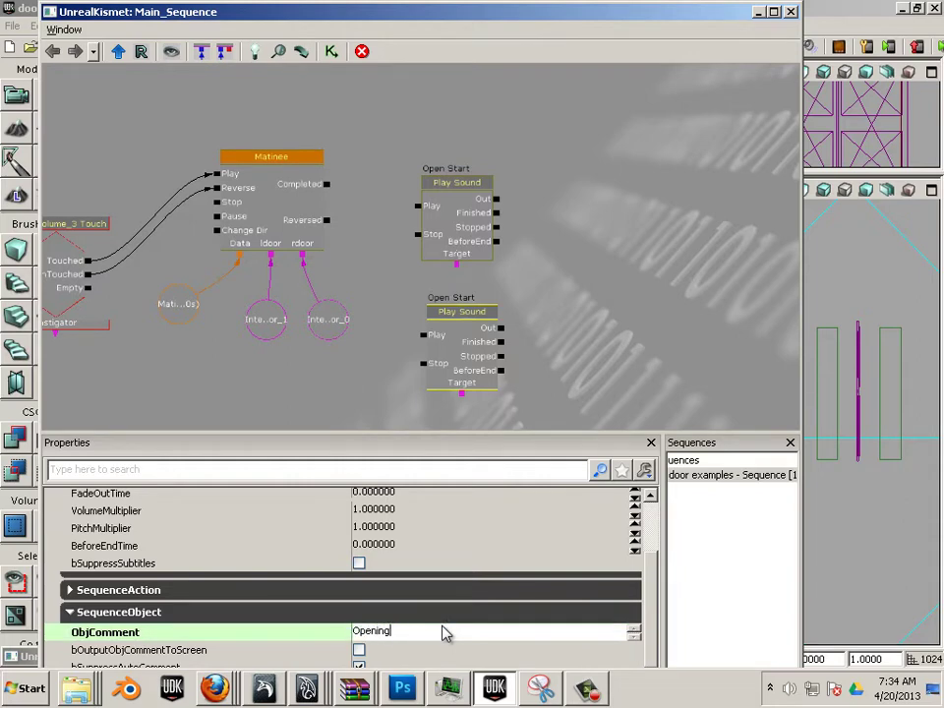
{"action": "key", "text": "Return"}
Duplicate the Open Start and Opening Play Sound nodes together and place the copies alongside the originals.
{"action": "left_click", "coordinate": [444, 210]}
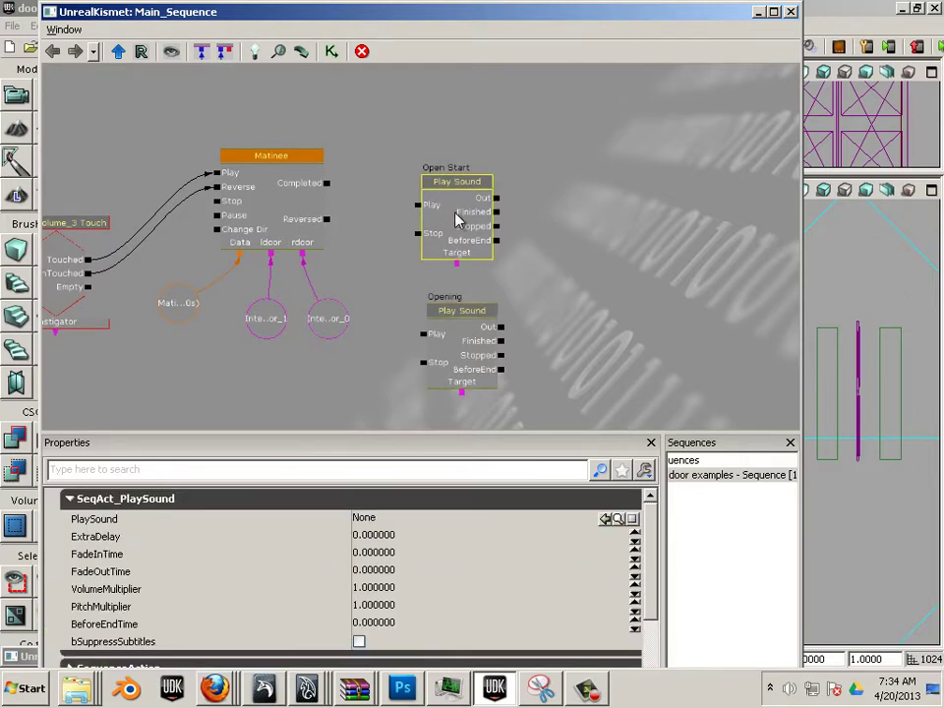
{"action": "left_click", "coordinate": [473, 330], "text": "ctrl"}
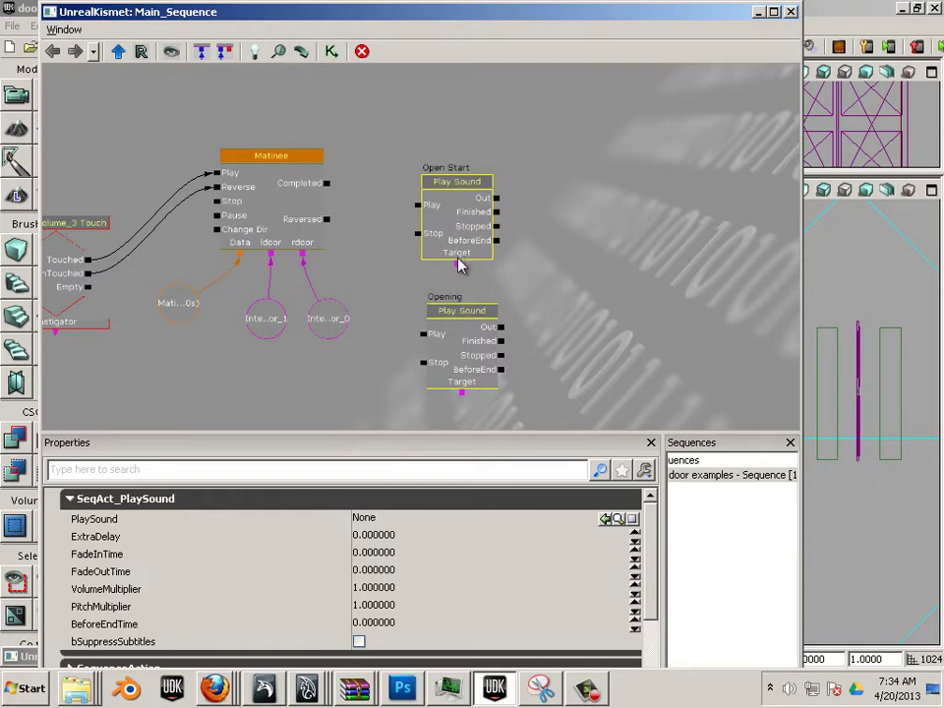
{"action": "key", "text": "ctrl+v"}
{"action": "left_click_drag", "start_coordinate": [462, 268], "coordinate": [634, 166]}
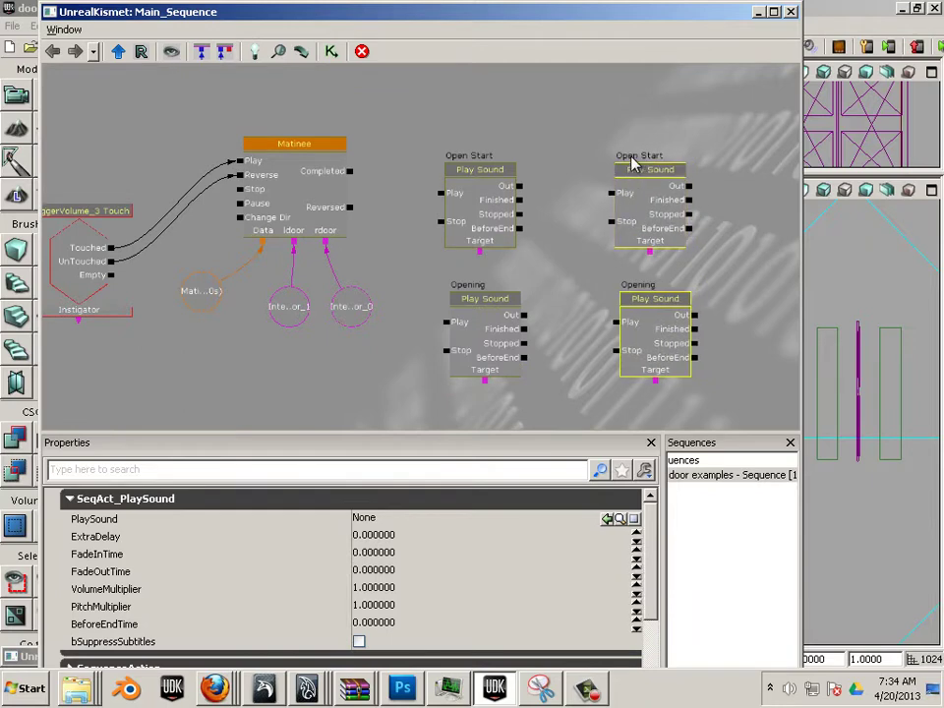
{"action": "left_click", "coordinate": [634, 162]}
Set the object comment of the copied Open Start Play Sound node to Close Start.
{"action": "left_click", "coordinate": [642, 204]}
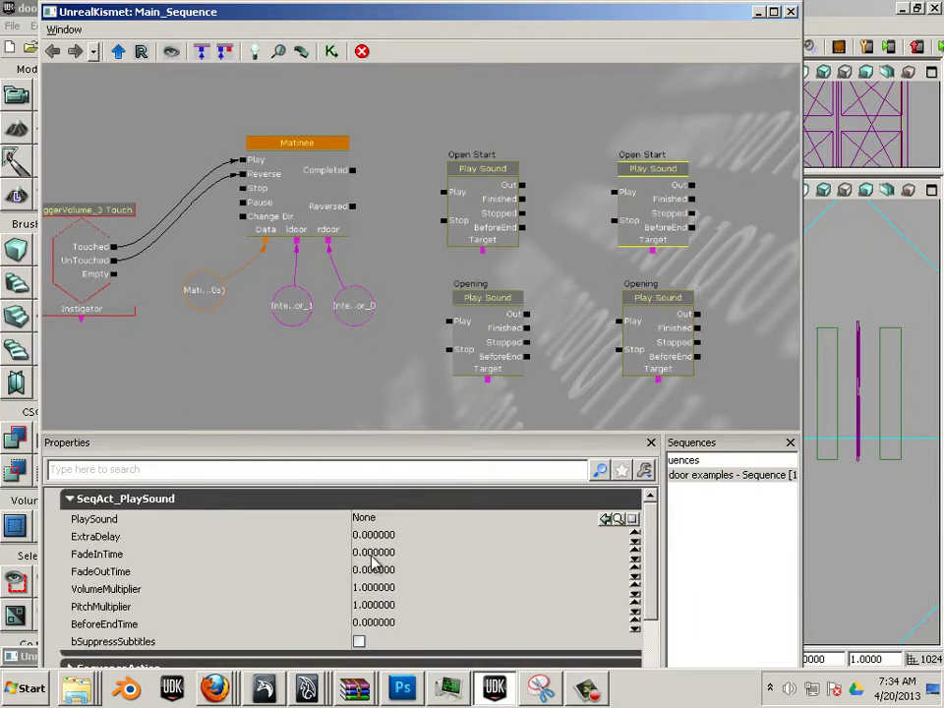
{"action": "scroll", "coordinate": [379, 563], "scroll_direction": "down", "scroll_amount": 5}
{"action": "scroll", "coordinate": [386, 592], "scroll_direction": "up", "scroll_amount": 5}
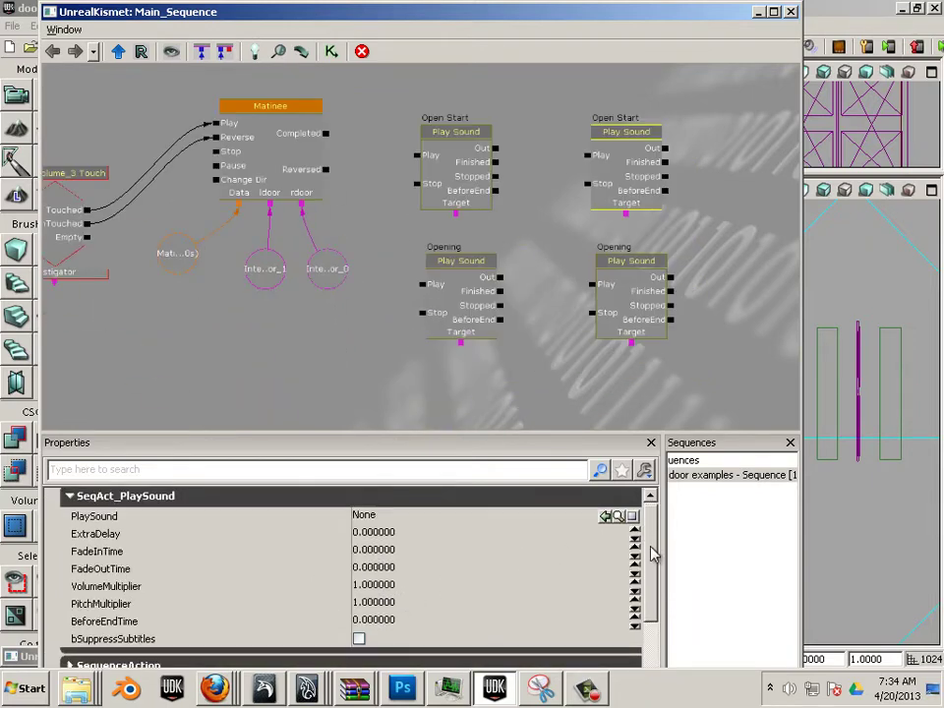
{"action": "scroll", "coordinate": [649, 590], "scroll_direction": "down", "scroll_amount": 2}
{"action": "left_click", "coordinate": [476, 630]}
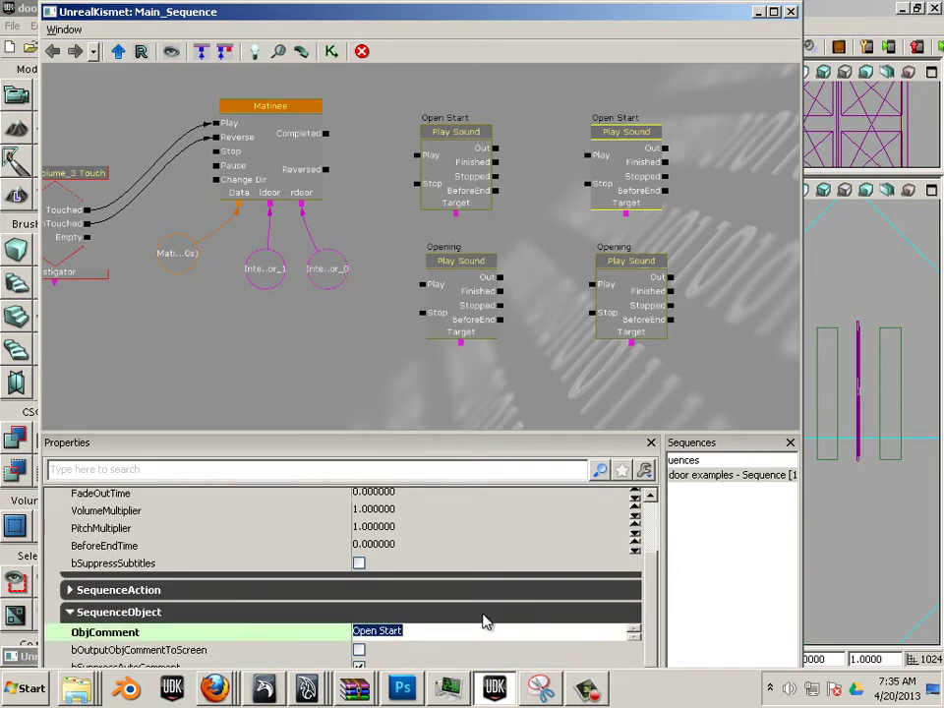
{"action": "type", "text": "Close"}
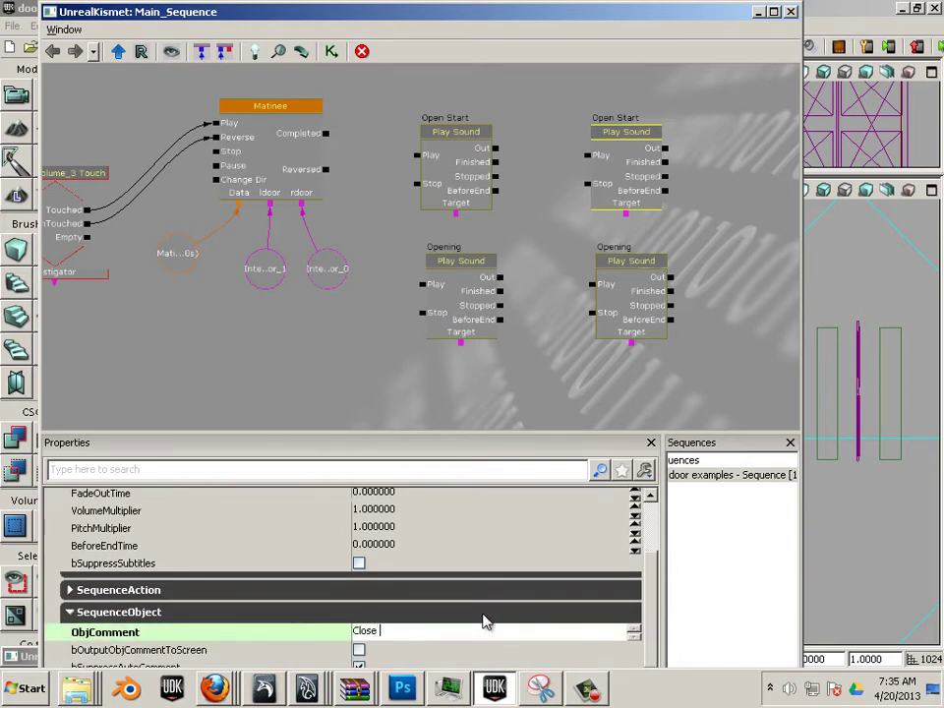
{"action": "type", "text": " Start"}
{"action": "key", "text": "Return"}
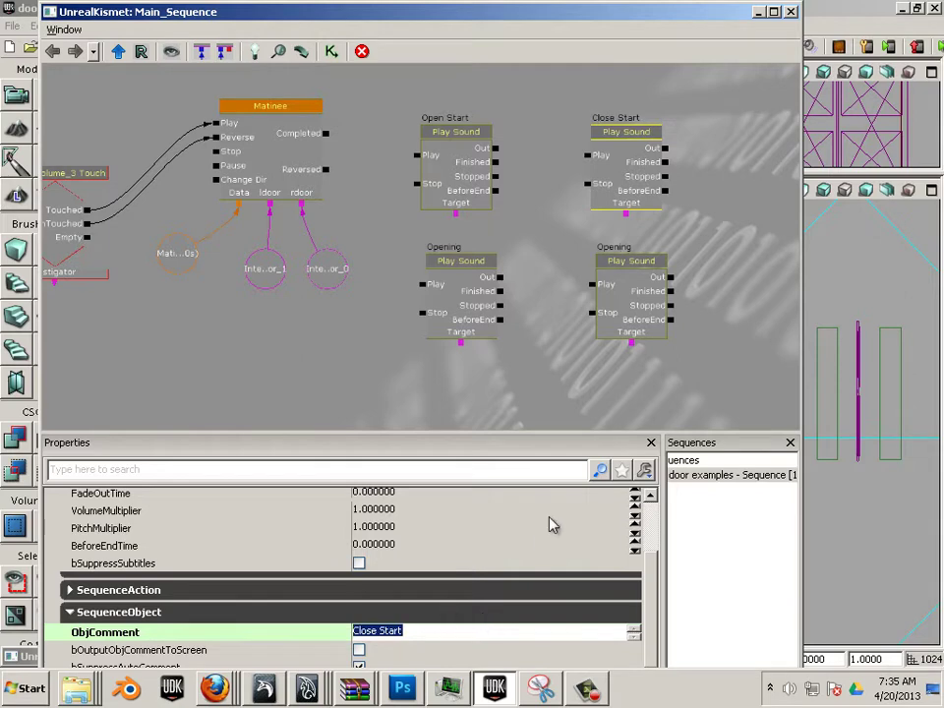
Set the object comment of the copied Opening Play Sound node to Closing.
{"action": "left_click", "coordinate": [622, 270]}
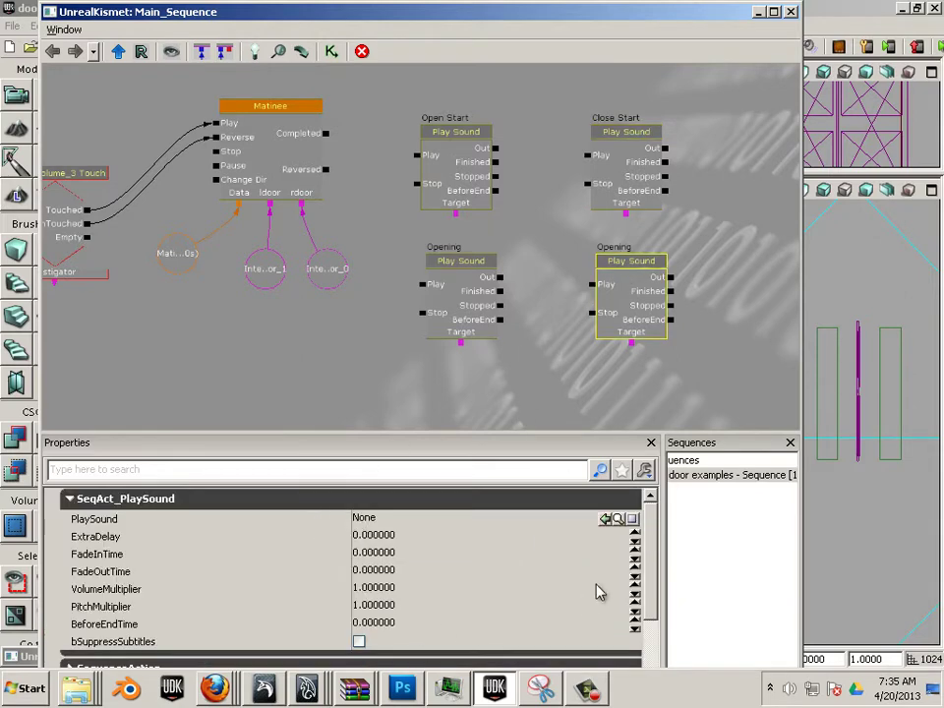
{"action": "scroll", "coordinate": [653, 560], "scroll_direction": "down", "scroll_amount": 3}
{"action": "left_click", "coordinate": [427, 634]}
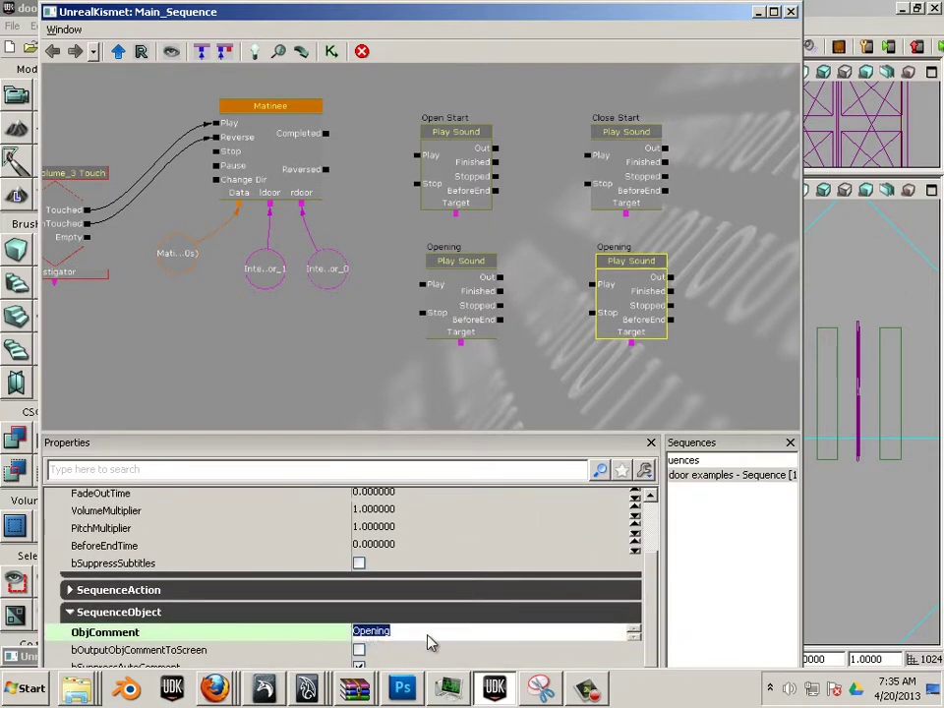
{"action": "type", "text": "Closing"}
{"action": "key", "text": "Return"}
{"action": "left_click_drag", "start_coordinate": [568, 346], "coordinate": [537, 381]}
Assign the A_Door_Metal03_CloseStartCue sound cue from the Content Browser to the Open Start Play Sound node.
{"action": "key", "text": "alt+Tab"}
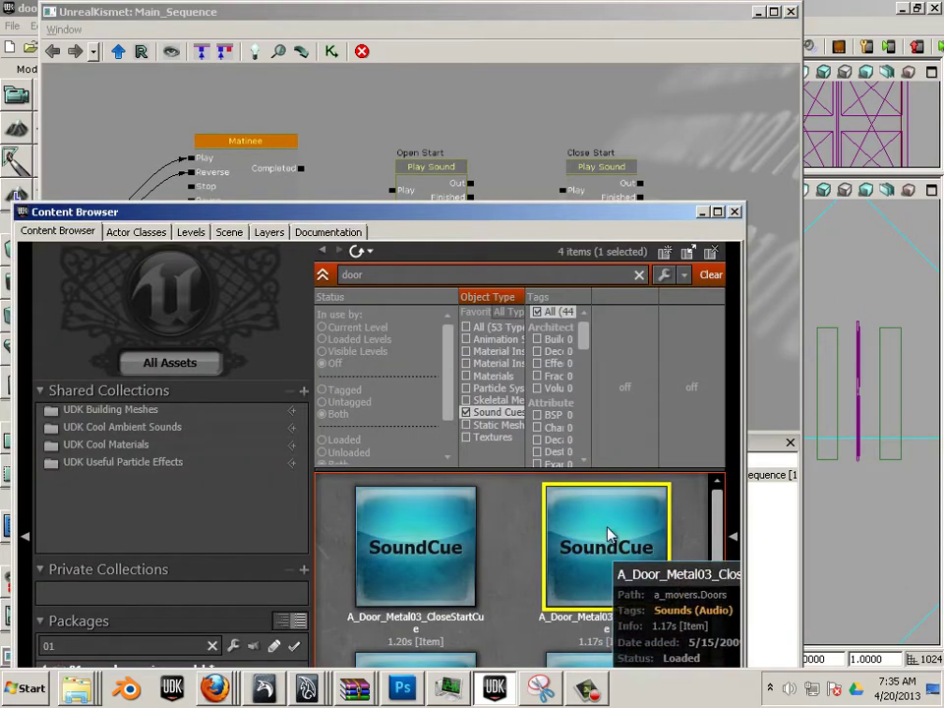
{"action": "left_click_drag", "start_coordinate": [495, 214], "coordinate": [442, 94]}
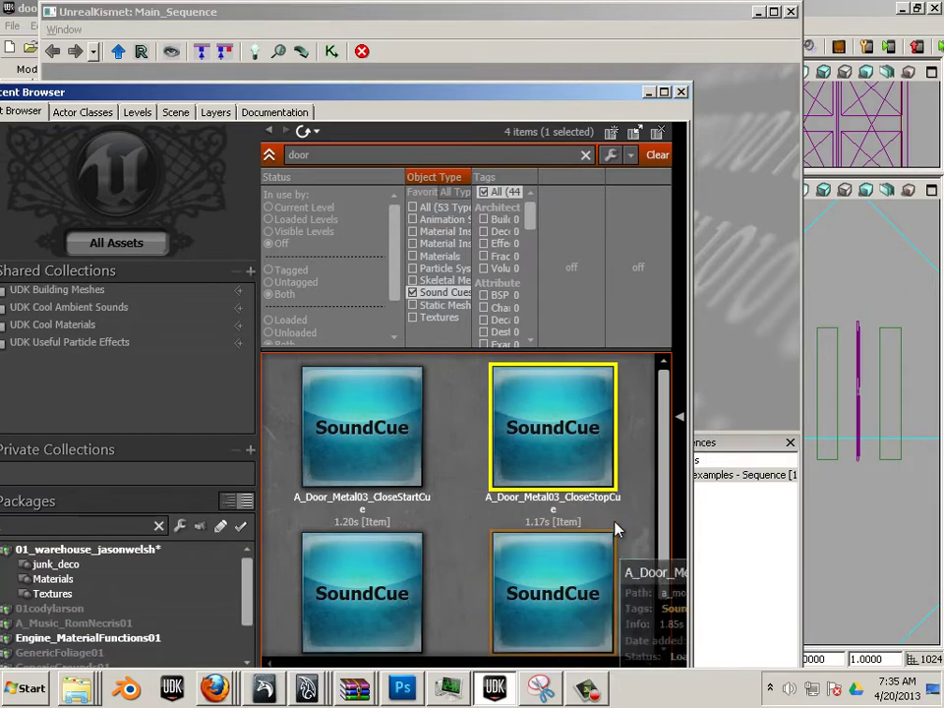
{"action": "left_click", "coordinate": [392, 486]}
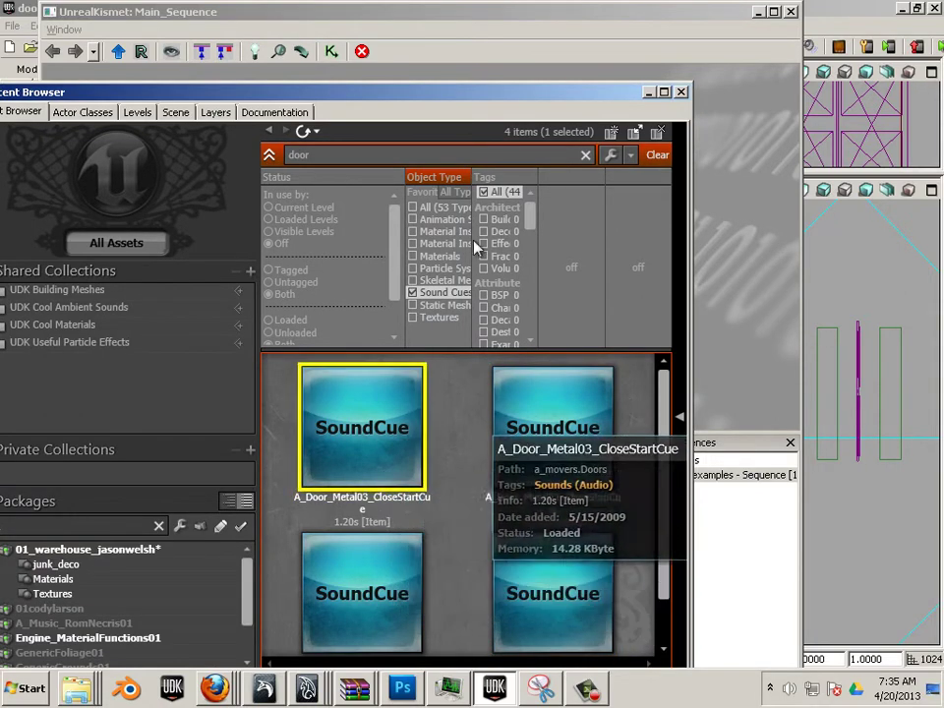
{"action": "left_click_drag", "start_coordinate": [422, 106], "coordinate": [415, 360]}
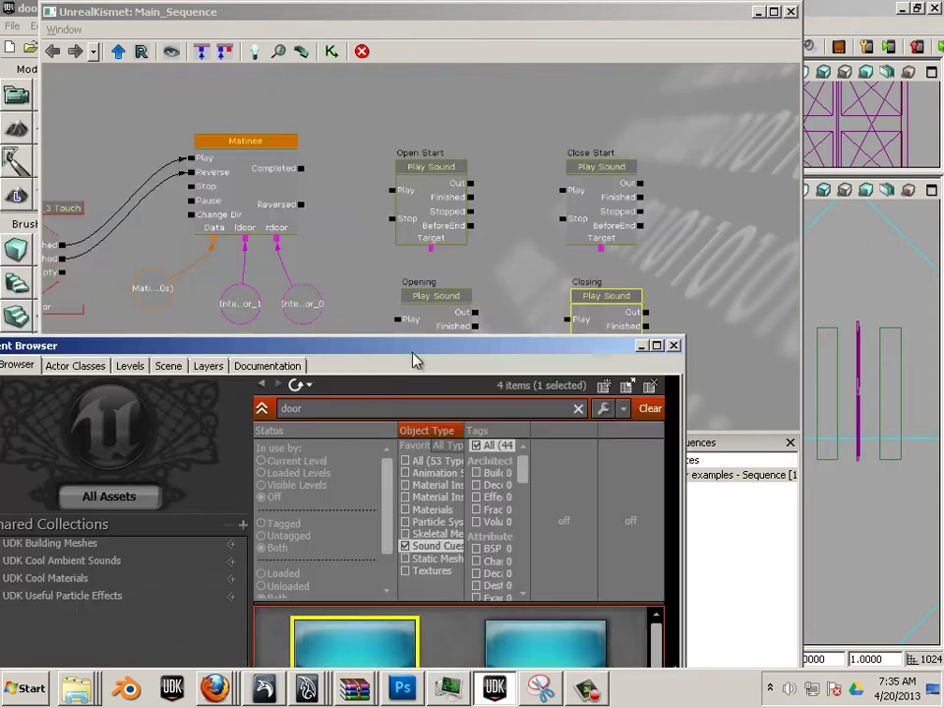
{"action": "left_click", "coordinate": [439, 236]}
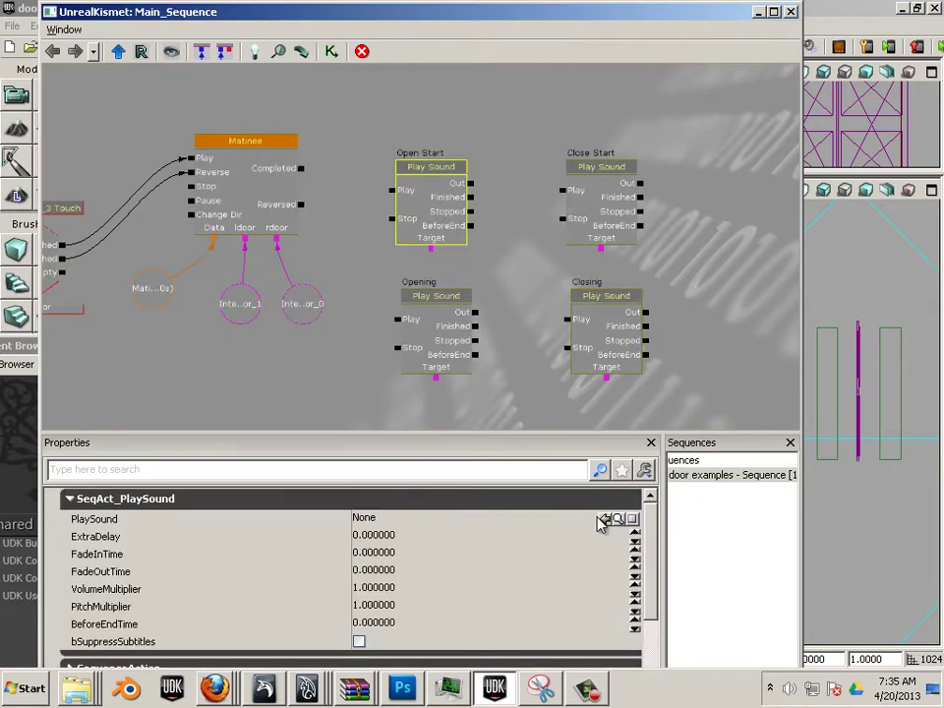
{"action": "left_click", "coordinate": [604, 520]}
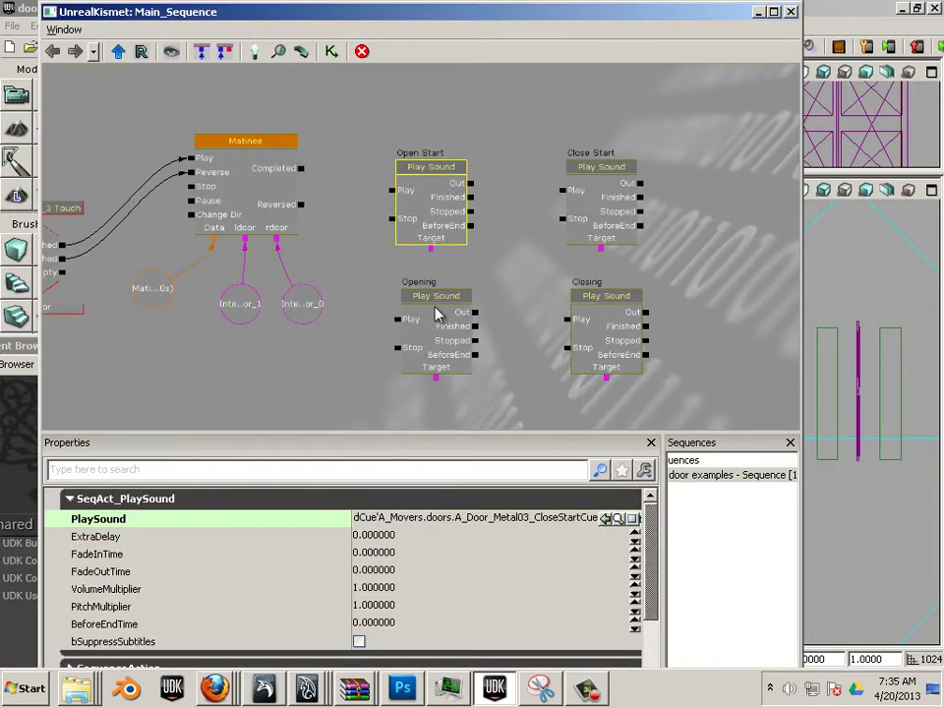
Select the A_Door_Metal03_OpenStartCue sound cue in the Content Browser and assign it to the Open Start Play Sound node.
{"action": "left_click", "coordinate": [434, 300]}
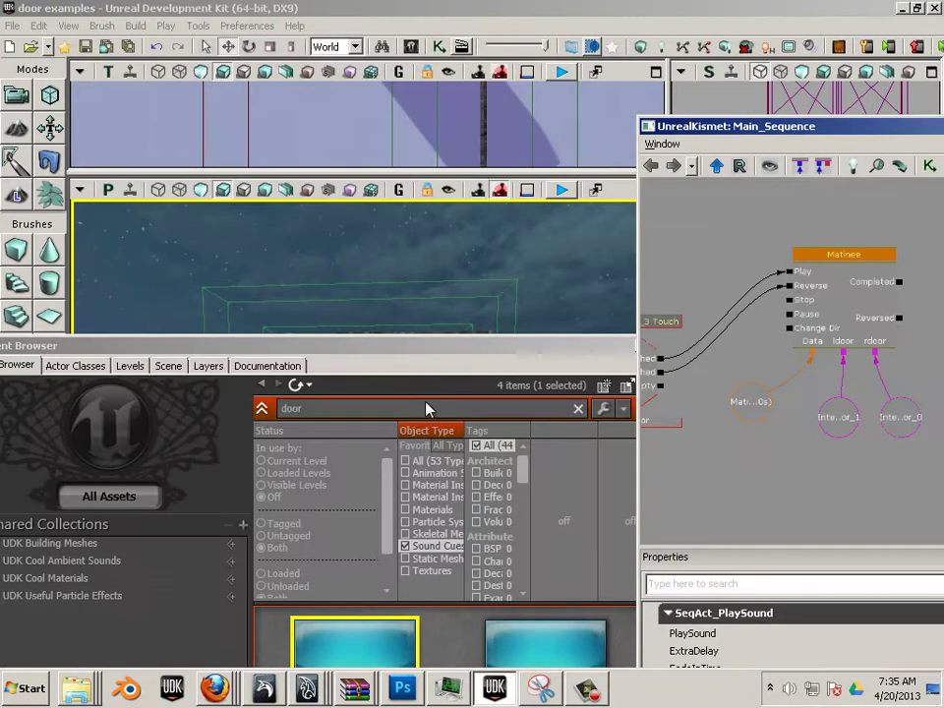
{"action": "left_click_drag", "start_coordinate": [427, 360], "coordinate": [407, 169]}
{"action": "left_click", "coordinate": [437, 529]}
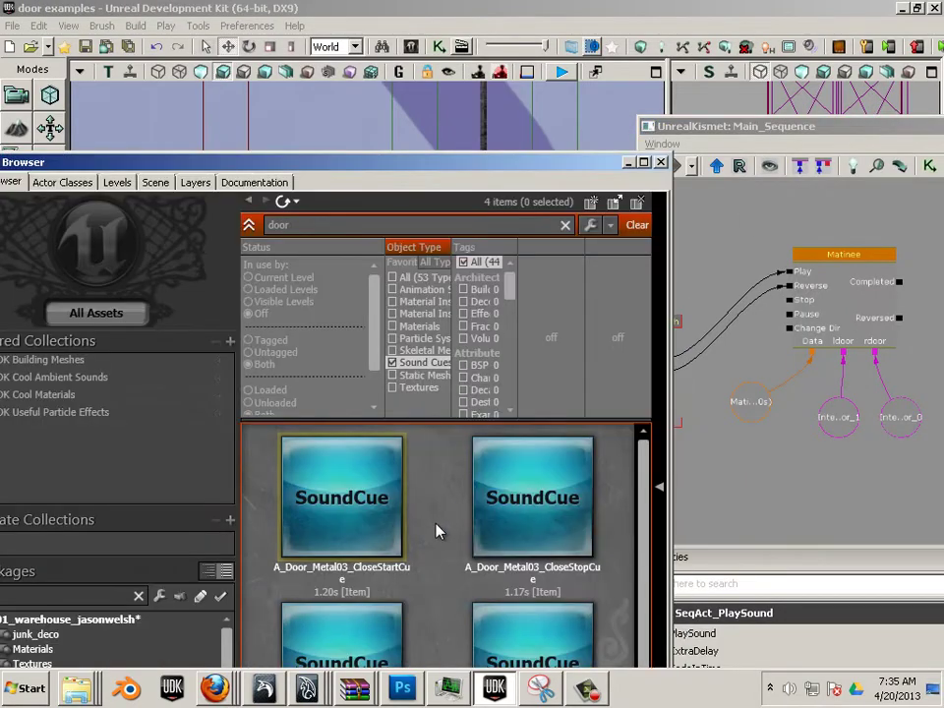
{"action": "left_click_drag", "start_coordinate": [645, 492], "coordinate": [647, 552]}
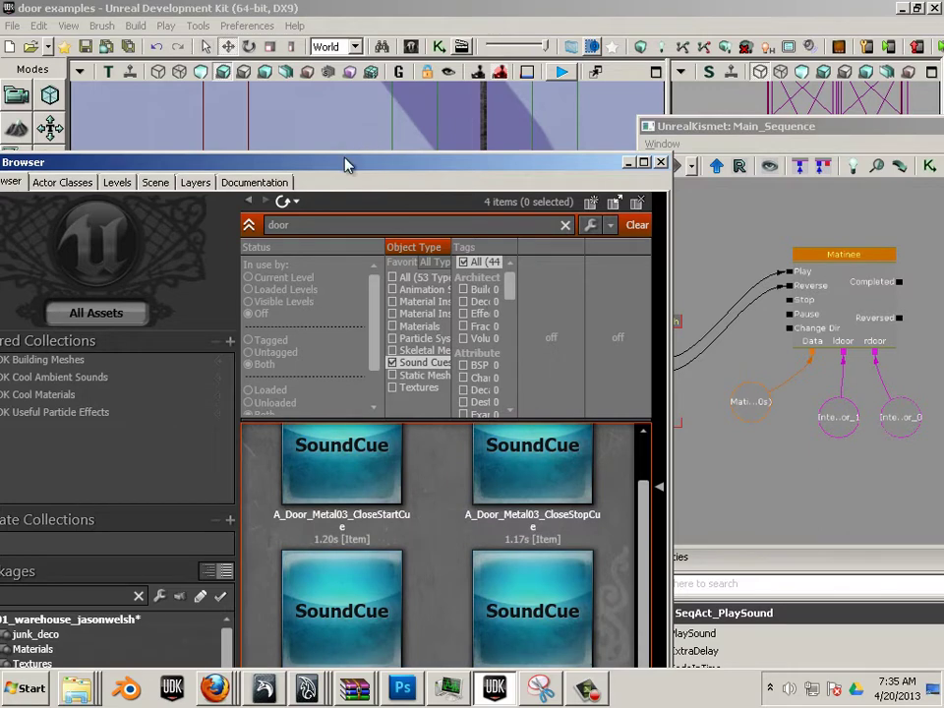
{"action": "left_click_drag", "start_coordinate": [344, 164], "coordinate": [381, 50]}
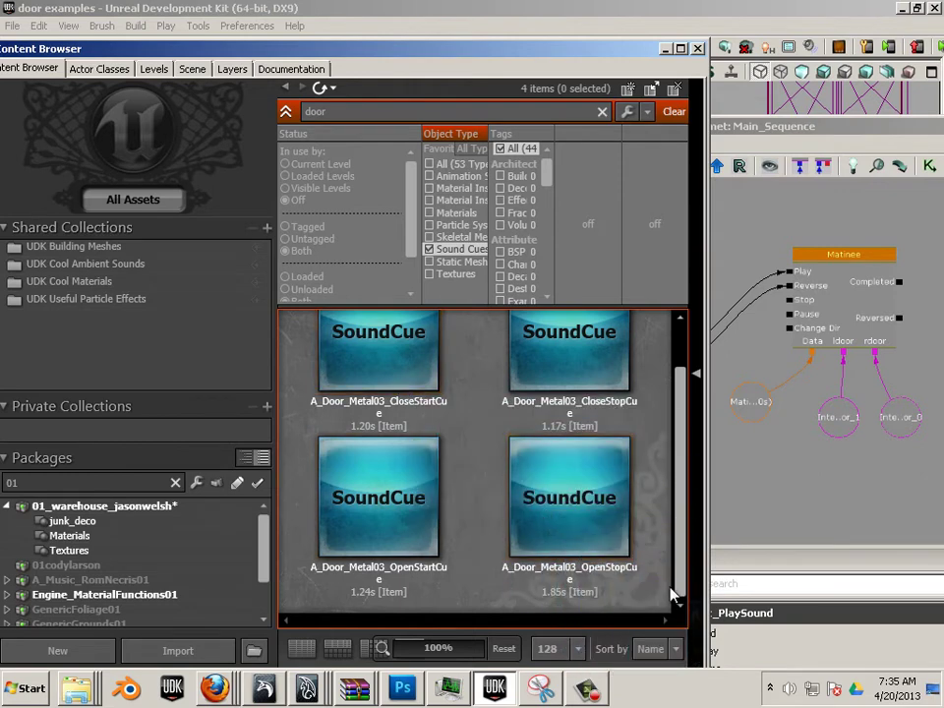
{"action": "left_click", "coordinate": [376, 503]}
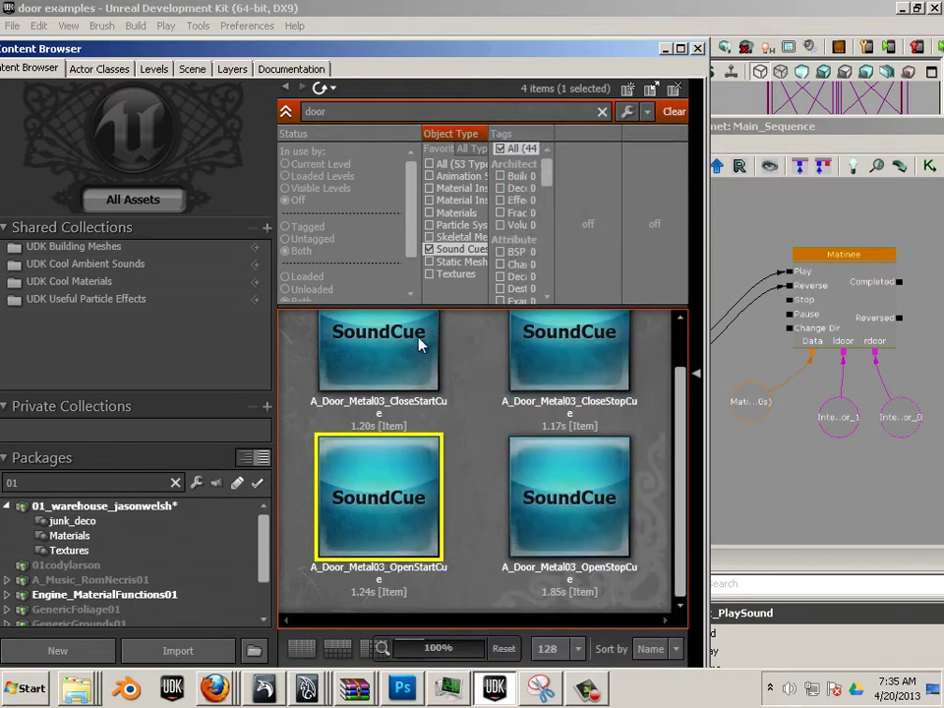
{"action": "left_click_drag", "start_coordinate": [490, 49], "coordinate": [385, 385]}
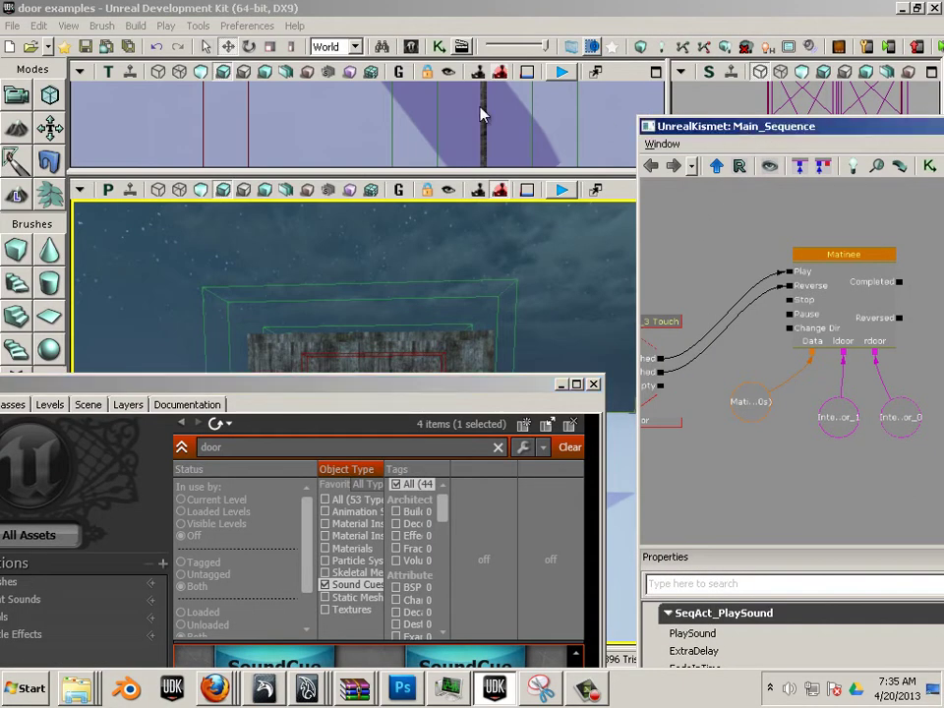
{"action": "left_click_drag", "start_coordinate": [762, 126], "coordinate": [475, 108]}
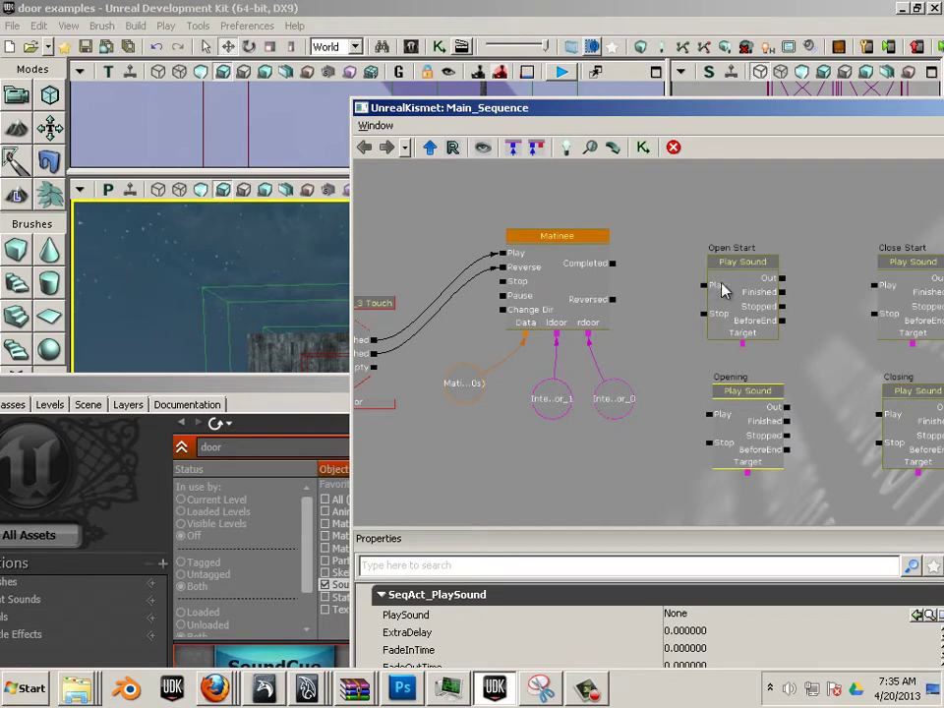
{"action": "left_click", "coordinate": [723, 288]}
{"action": "left_click", "coordinate": [917, 613]}
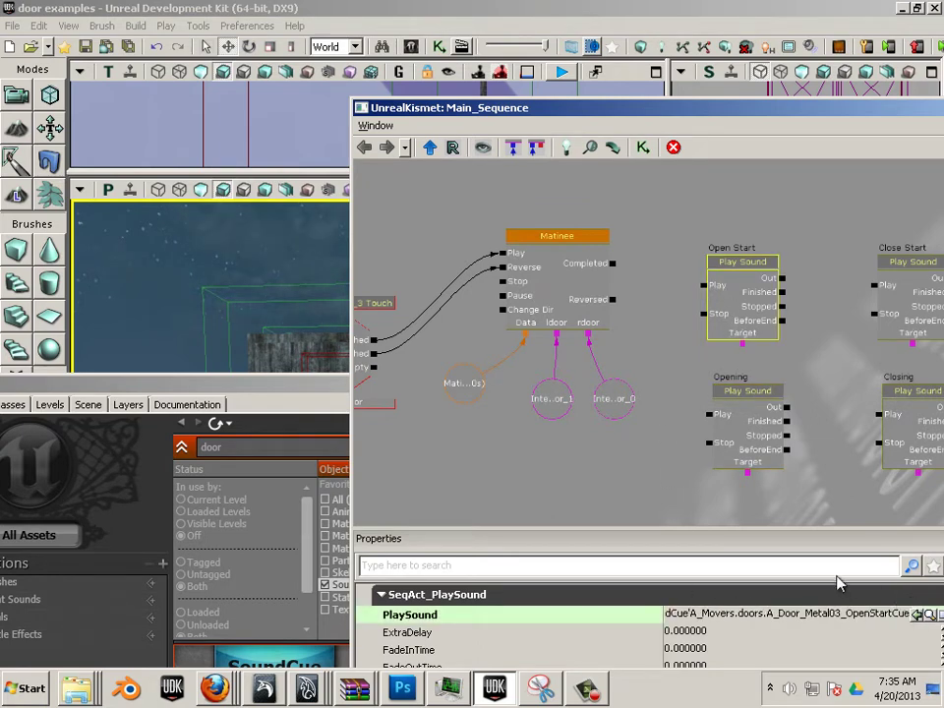
Select the A_Door_Metal03_OpenStopCue sound cue in the Content Browser and assign it to the Opening Play Sound node.
{"action": "left_click", "coordinate": [234, 395]}
{"action": "left_click_drag", "start_coordinate": [300, 101], "coordinate": [300, 102]}
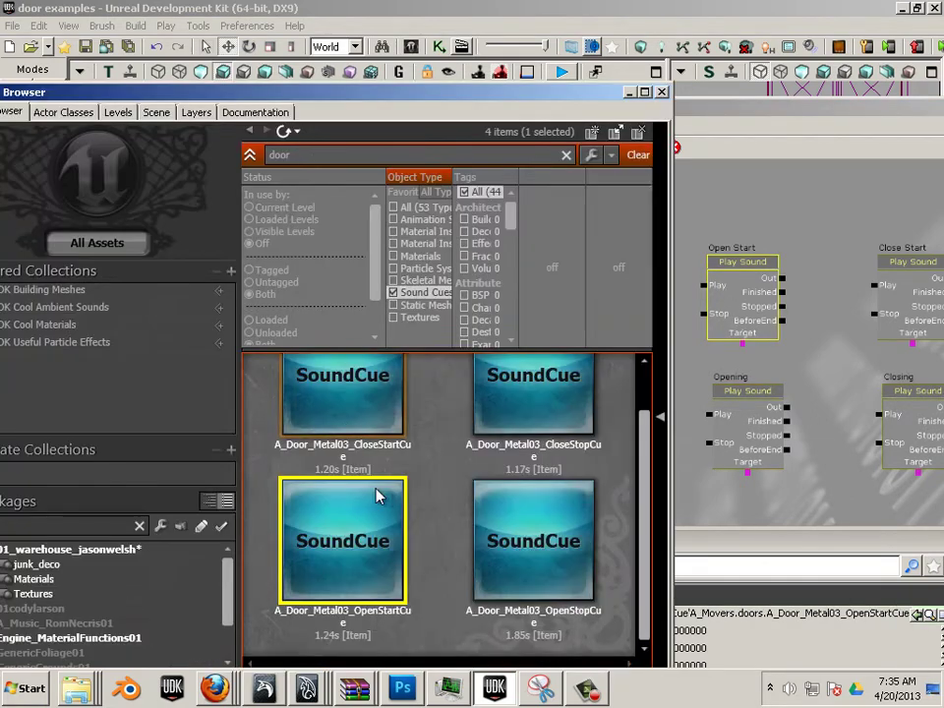
{"action": "left_click", "coordinate": [565, 577]}
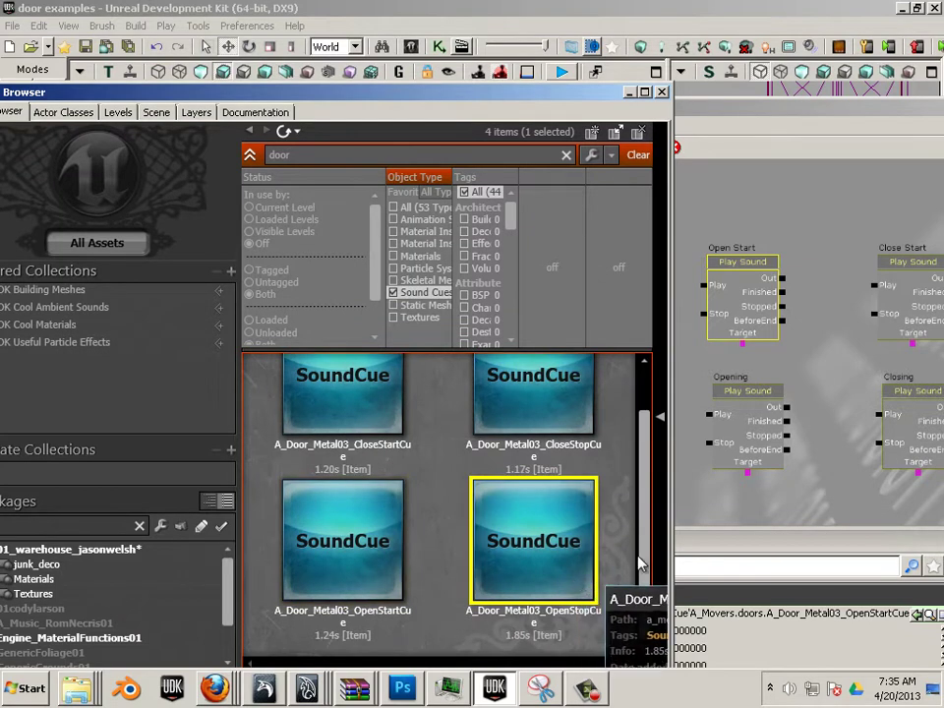
{"action": "left_click", "coordinate": [751, 398]}
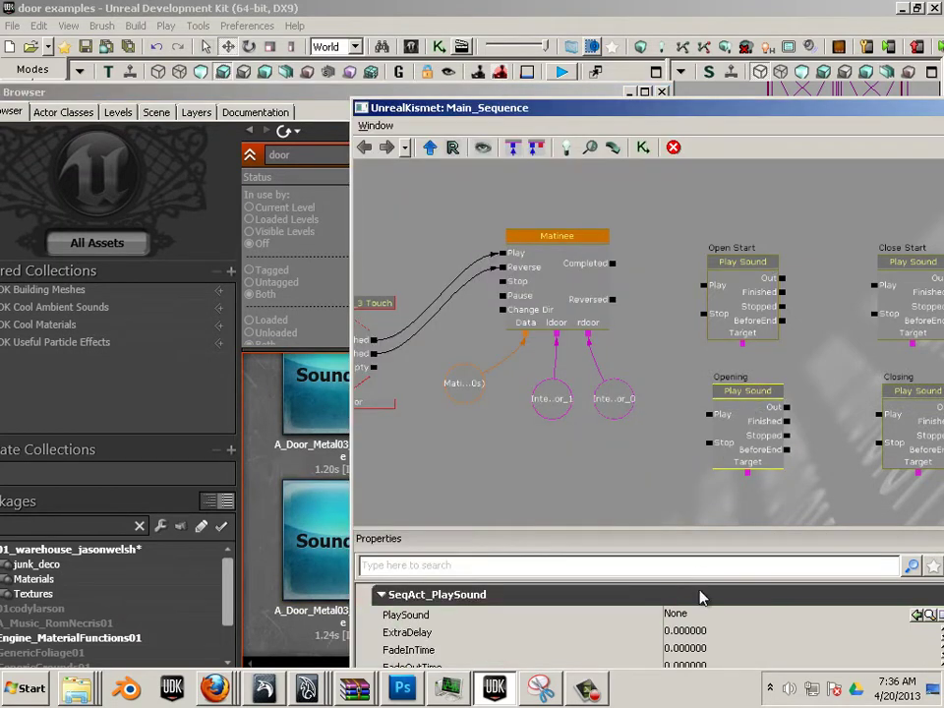
{"action": "left_click", "coordinate": [917, 617]}
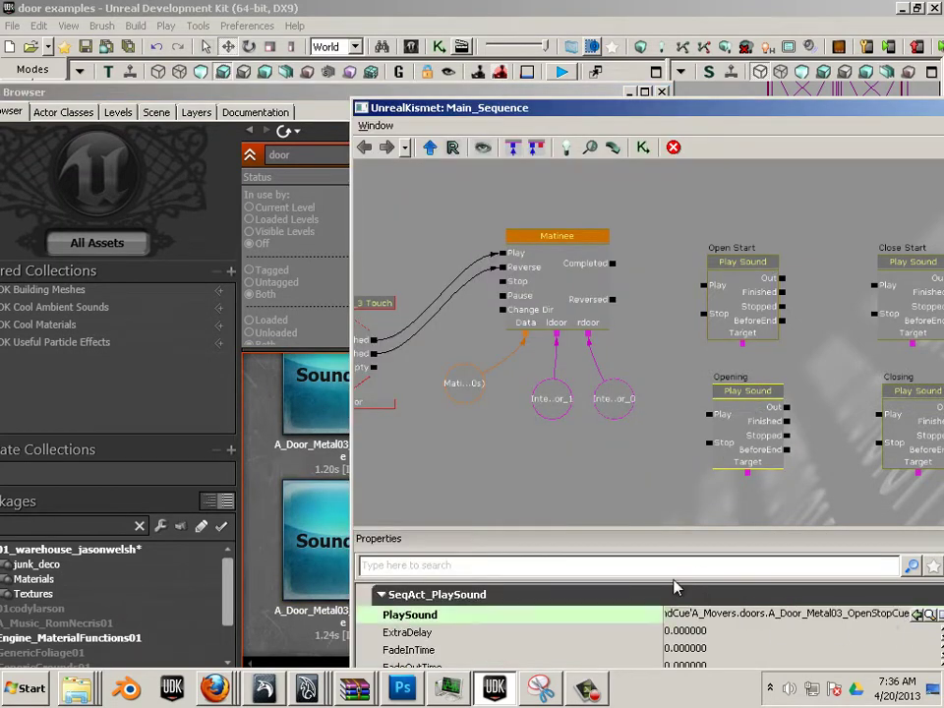
Select the A_Door_Metal03_CloseStartCue sound cue in the Content Browser and assign it to the Close Start Play Sound node.
{"action": "left_click", "coordinate": [266, 447]}
{"action": "left_click", "coordinate": [378, 422]}
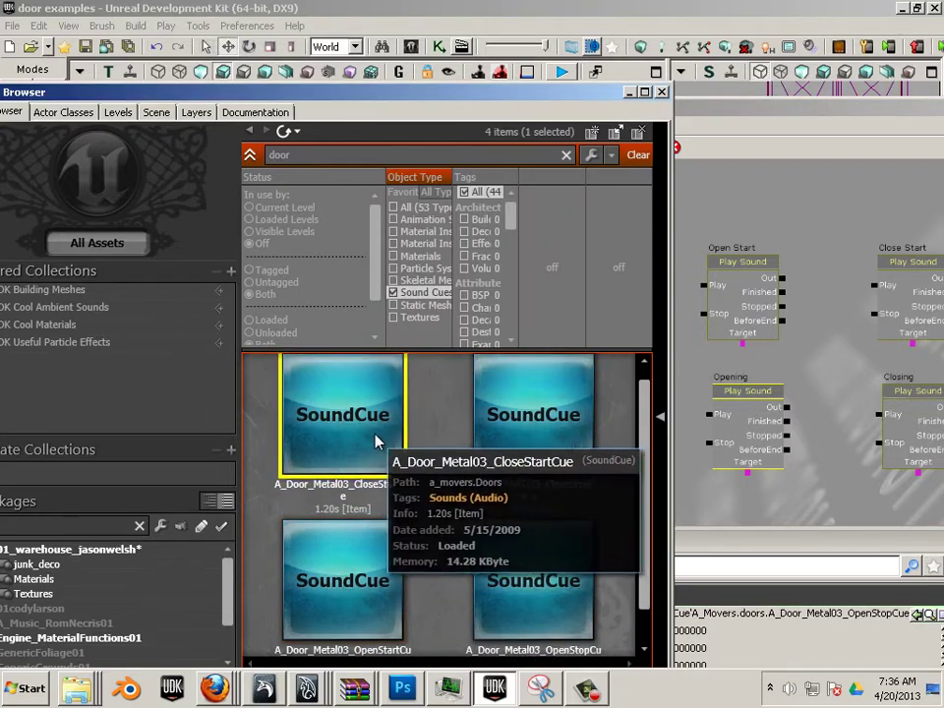
{"action": "left_click", "coordinate": [917, 277]}
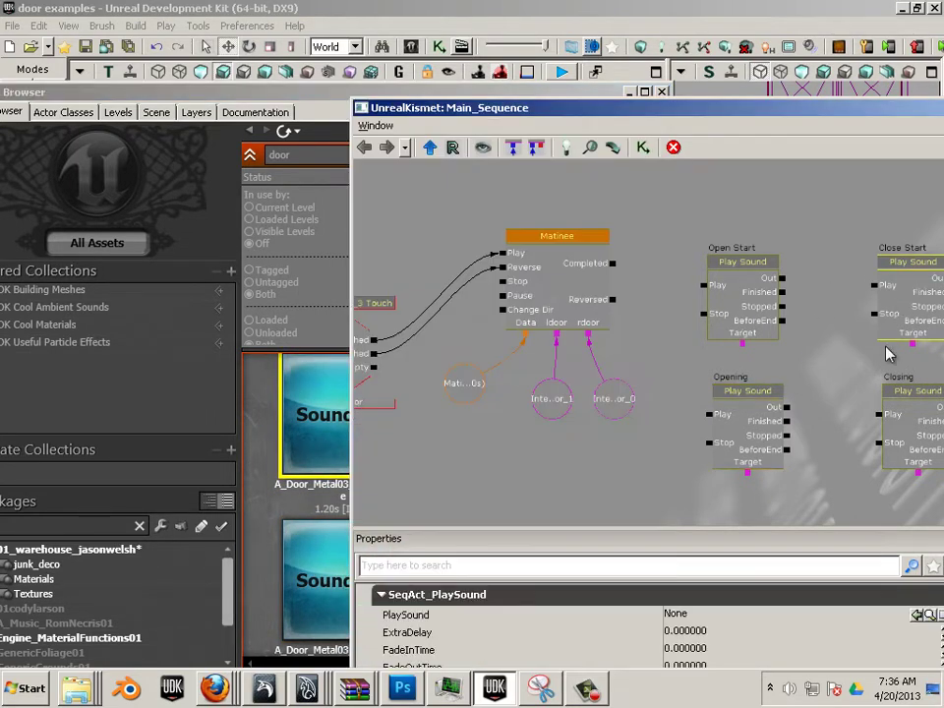
{"action": "left_click", "coordinate": [917, 617]}
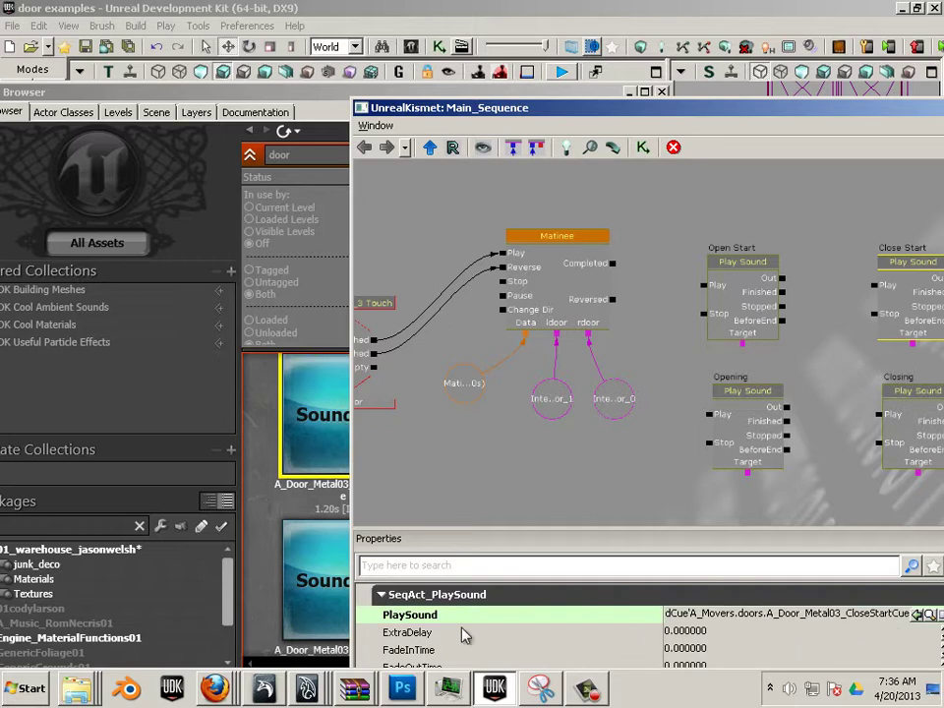
Select the A_Door_Metal03_CloseStopCue sound cue in the Content Browser and assign it to the Closing Play Sound node.
{"action": "left_click", "coordinate": [240, 433]}
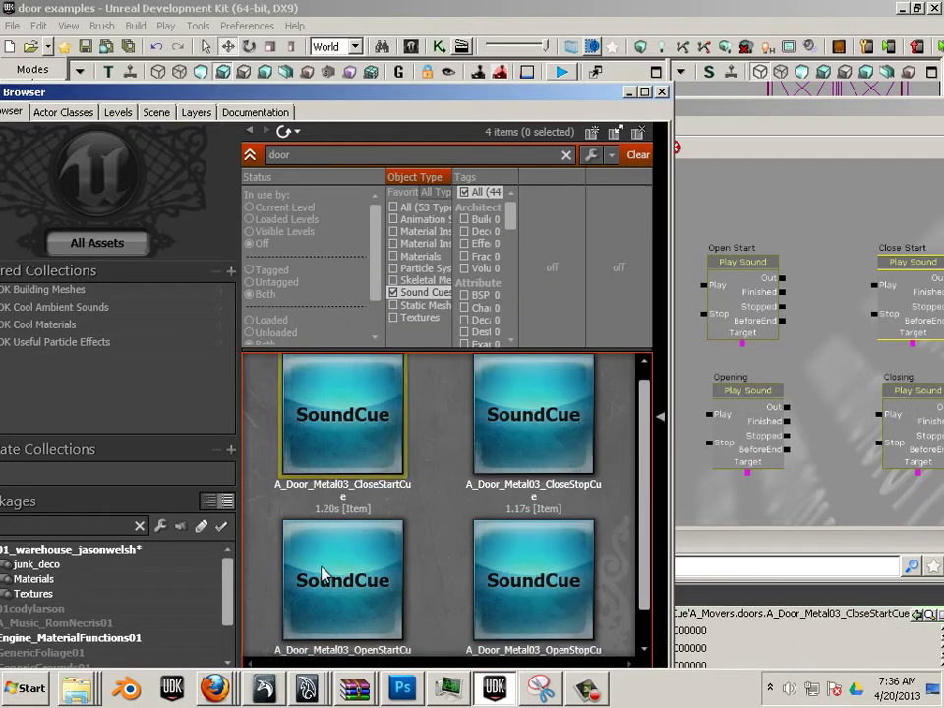
{"action": "left_click", "coordinate": [531, 459]}
{"action": "left_click", "coordinate": [917, 415]}
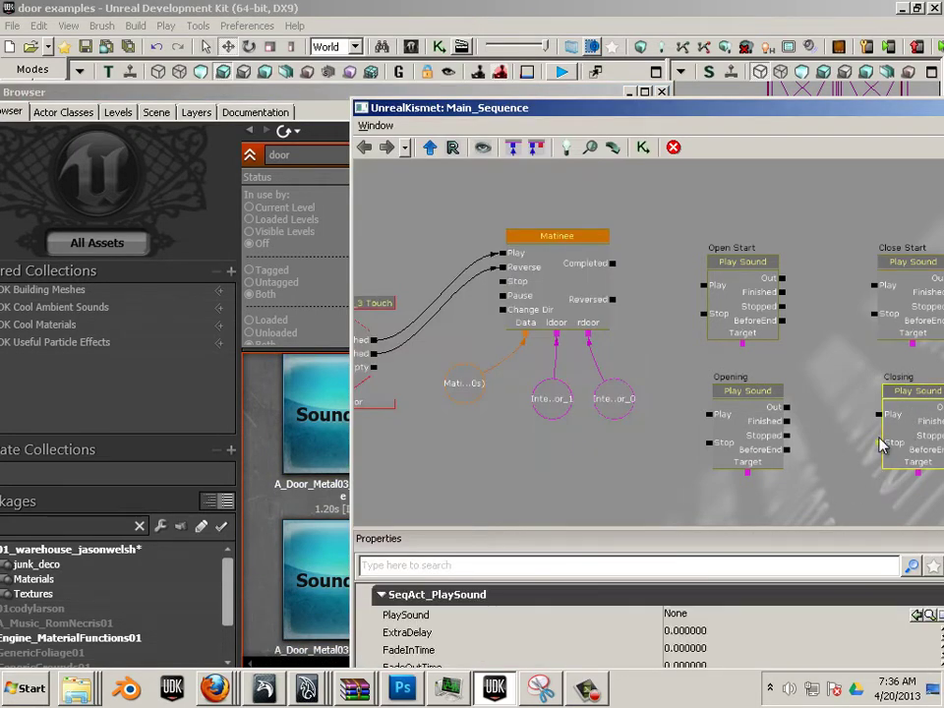
{"action": "left_click", "coordinate": [916, 615]}
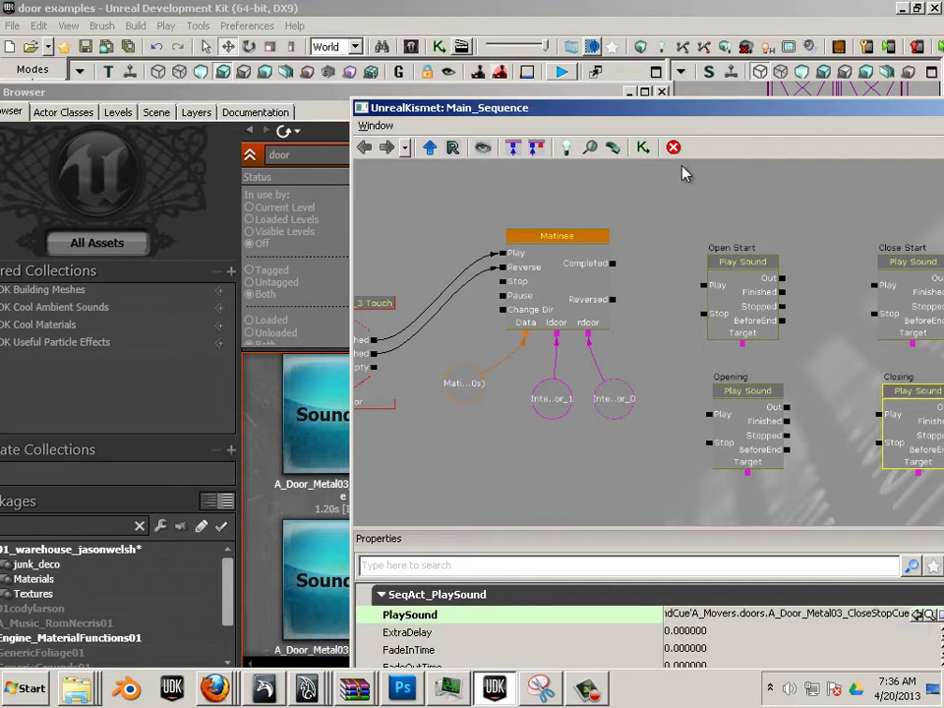
Maximize the Kismet window and change the comment of the Opening Play Sound node to "Open stop".
{"action": "left_click_drag", "start_coordinate": [632, 118], "coordinate": [325, 61]}
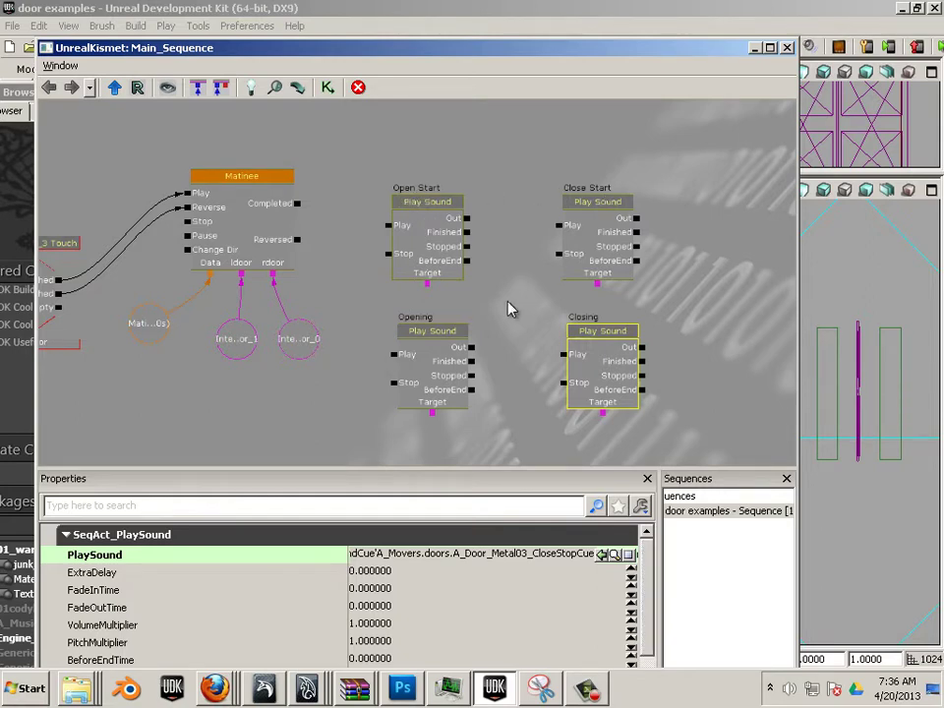
{"action": "left_click", "coordinate": [423, 359]}
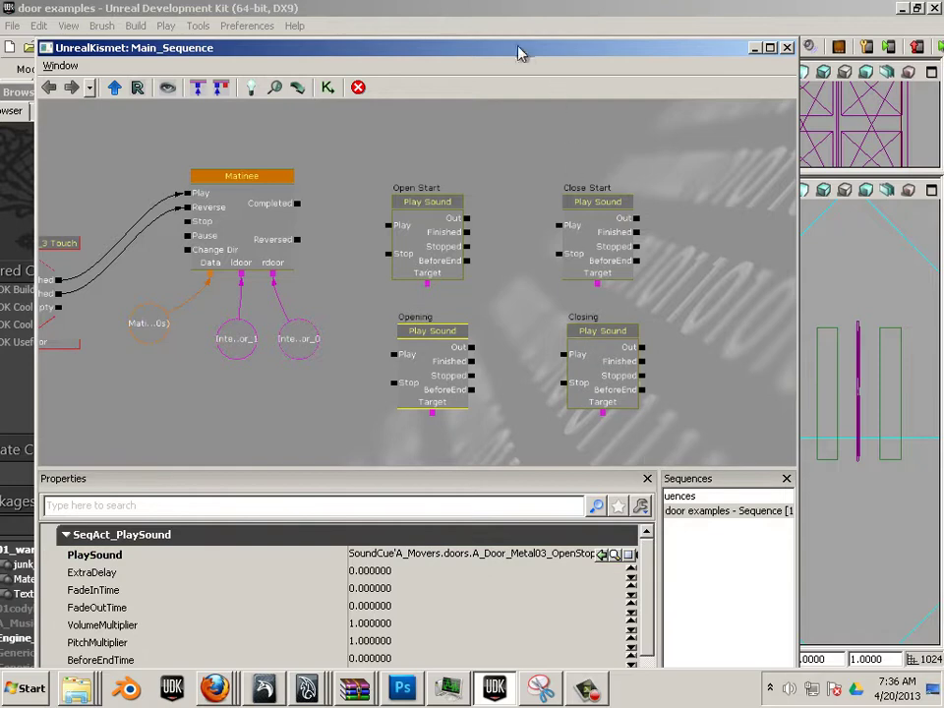
{"action": "double_click", "coordinate": [482, 47]}
{"action": "scroll", "coordinate": [577, 551], "scroll_direction": "up", "scroll_amount": 3}
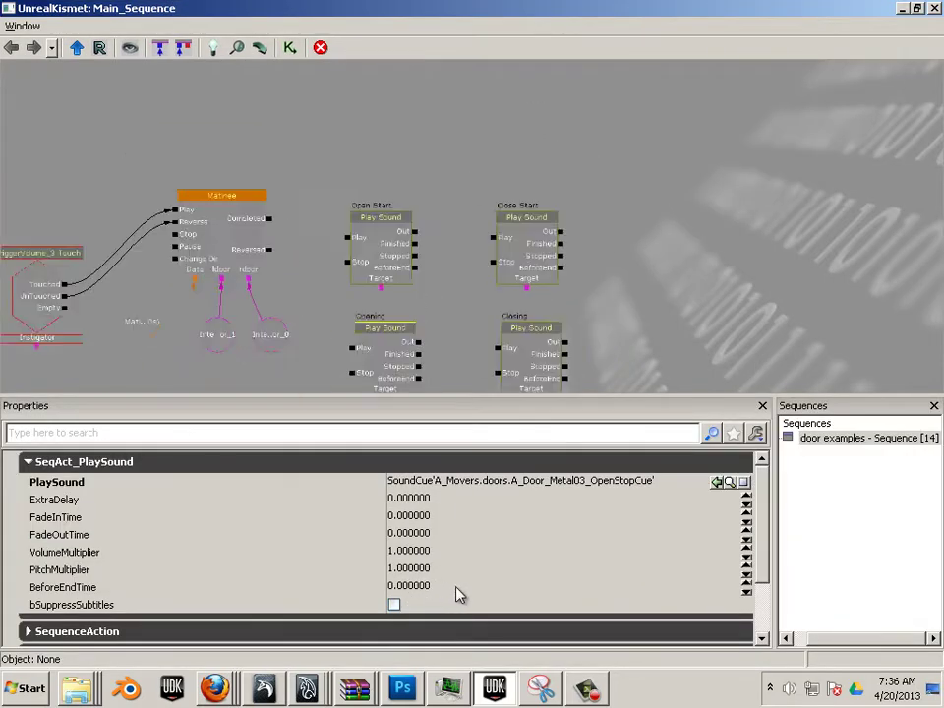
{"action": "left_click_drag", "start_coordinate": [766, 528], "coordinate": [763, 596]}
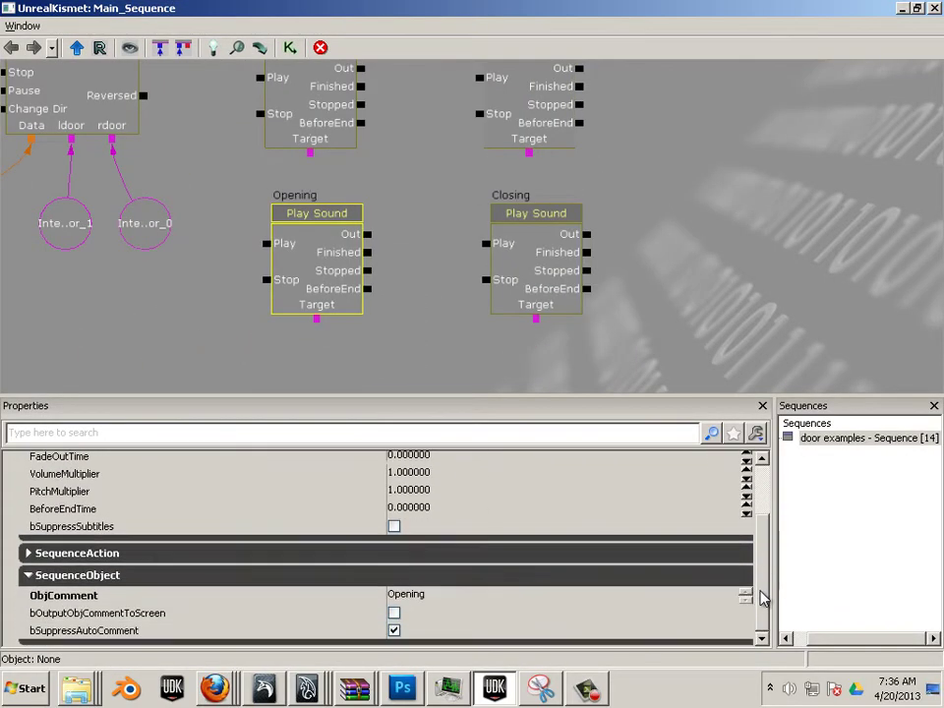
{"action": "left_click", "coordinate": [430, 598]}
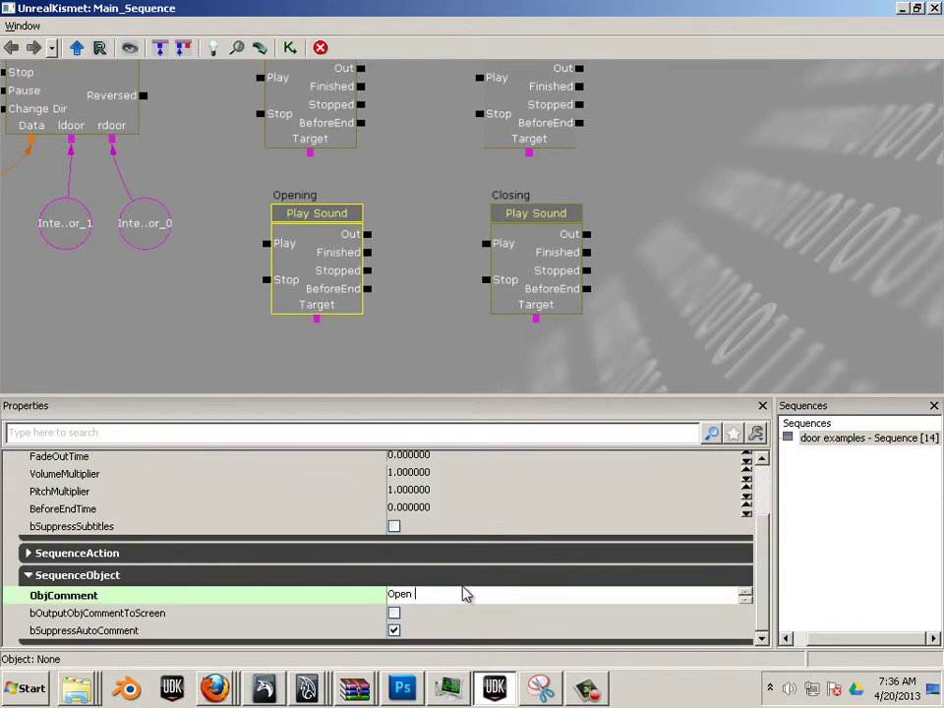
{"action": "type", "text": "Open stop"}
{"action": "key", "text": "Return"}
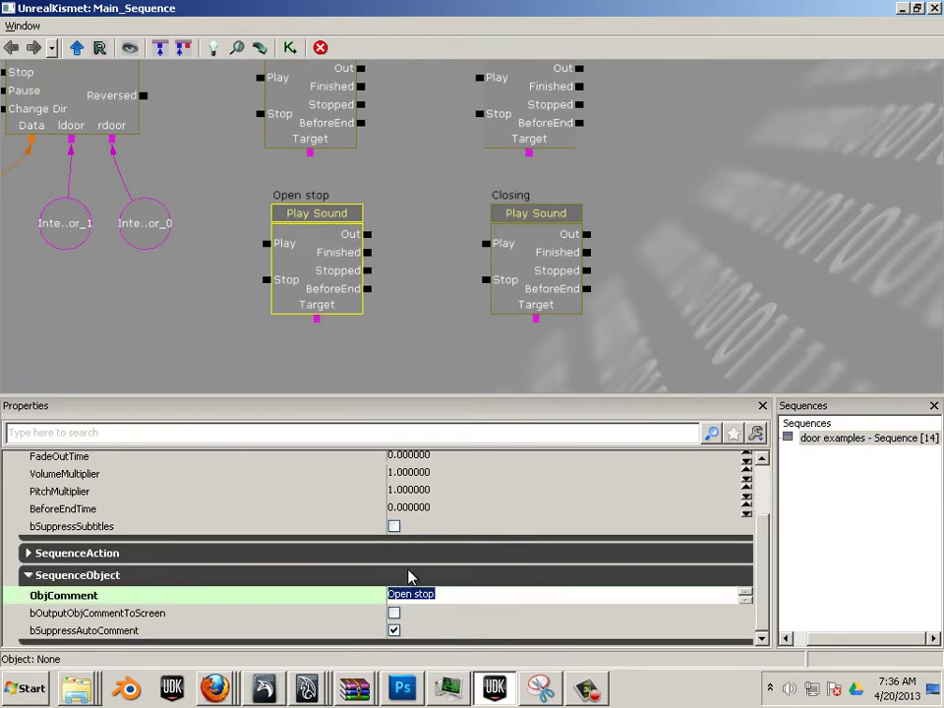
Change the comment of the Closing Play Sound node to "Close Stop".
{"action": "left_click", "coordinate": [538, 221]}
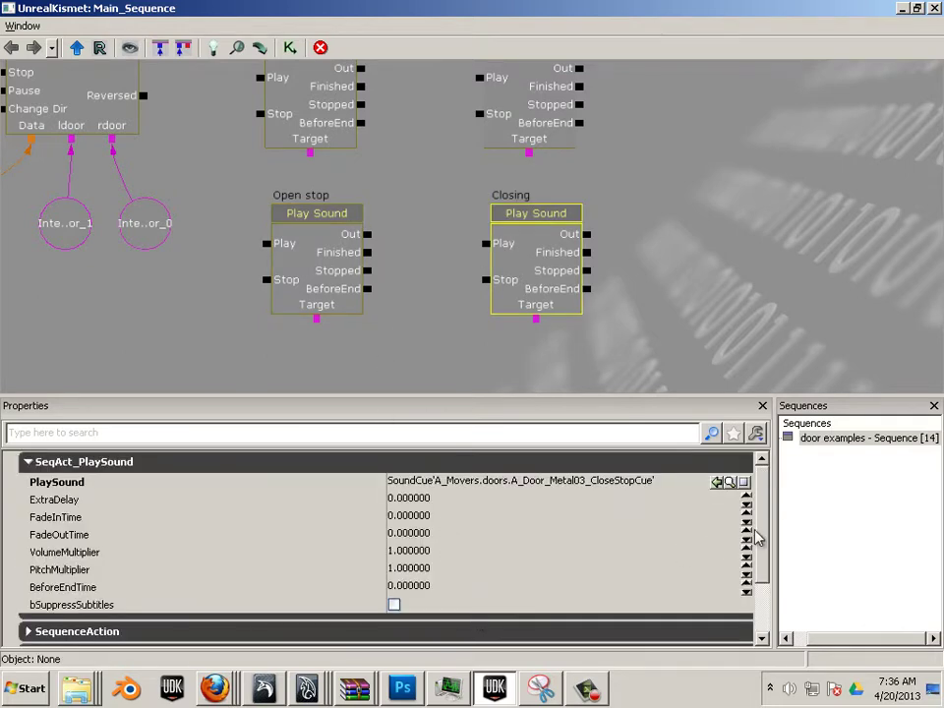
{"action": "left_click_drag", "start_coordinate": [766, 542], "coordinate": [752, 617]}
{"action": "left_click", "coordinate": [459, 604]}
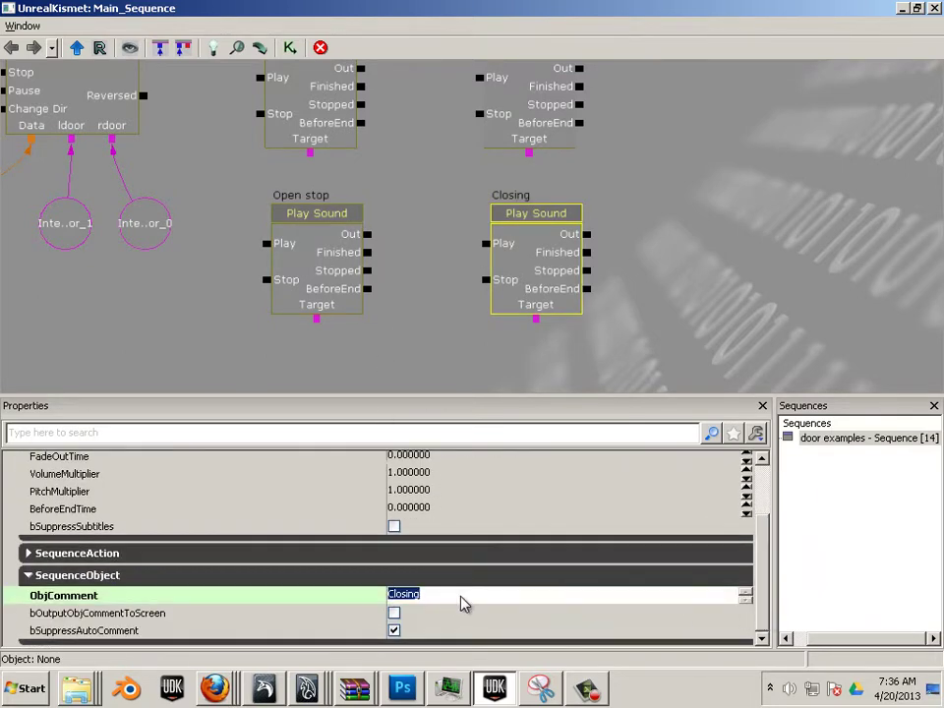
{"action": "type", "text": "Close Stop"}
{"action": "key", "text": "Return"}
Spread out the Play Sound nodes by moving Open Start and Close Start higher and Close Stop lower in the graph.
{"action": "left_click_drag", "start_coordinate": [437, 264], "coordinate": [677, 388]}
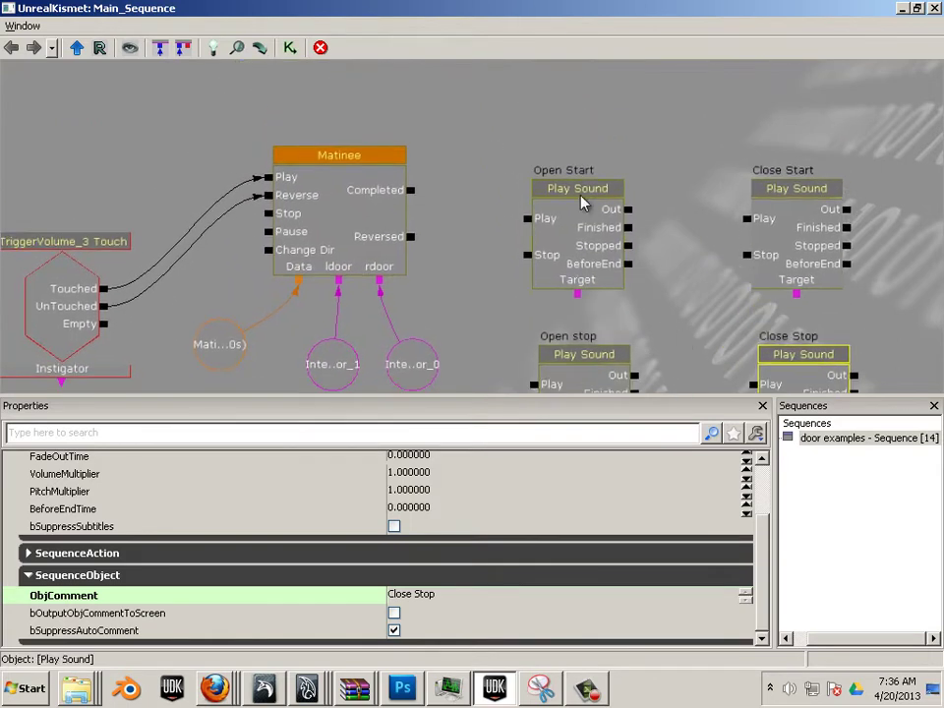
{"action": "left_click", "coordinate": [579, 193]}
{"action": "left_click_drag", "start_coordinate": [569, 185], "coordinate": [550, 108], "text": "ctrl"}
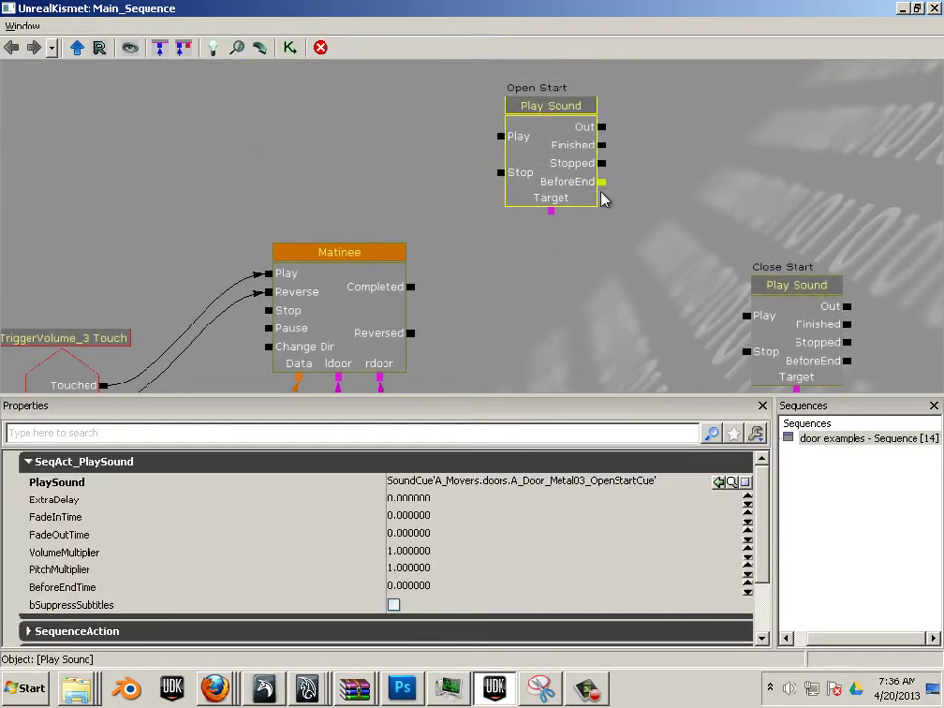
{"action": "left_click", "coordinate": [770, 285]}
{"action": "left_click_drag", "start_coordinate": [772, 283], "coordinate": [729, 206], "text": "ctrl"}
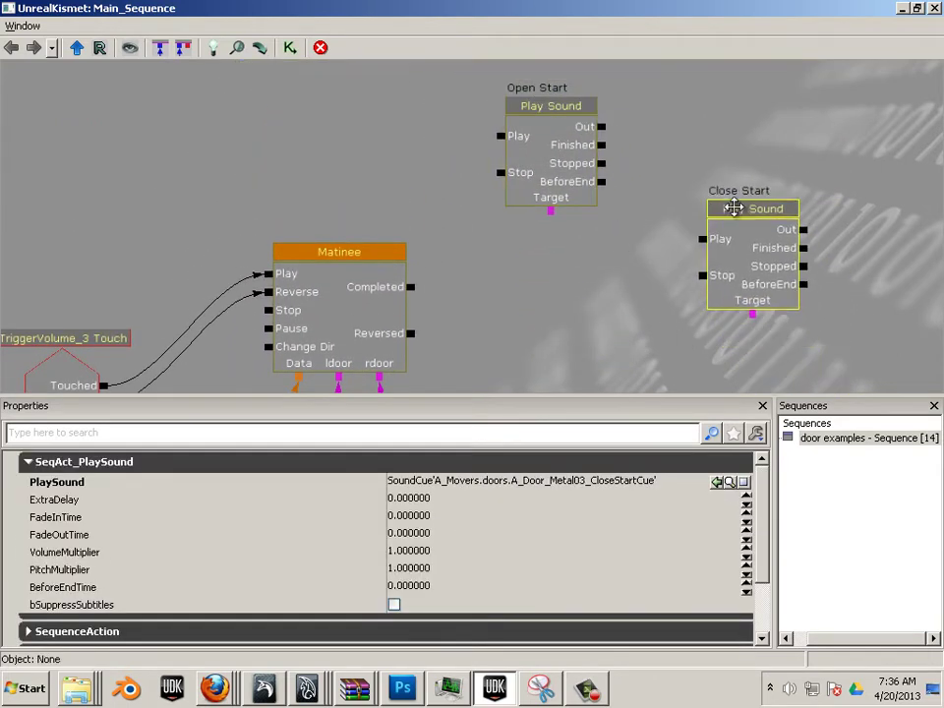
{"action": "left_click_drag", "start_coordinate": [612, 297], "coordinate": [645, 95]}
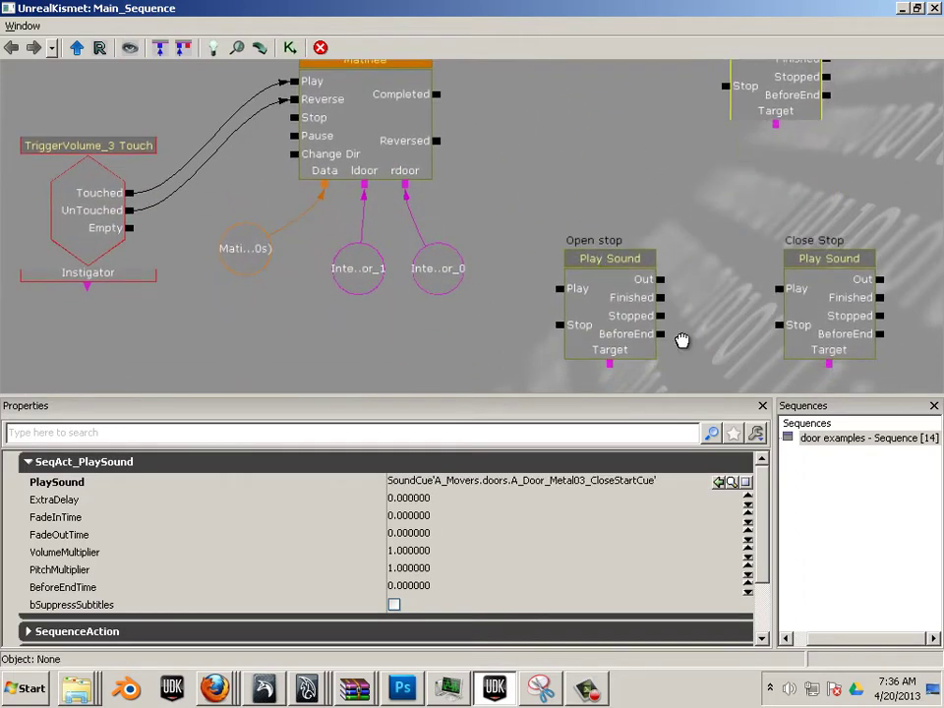
{"action": "left_click_drag", "start_coordinate": [681, 340], "coordinate": [626, 252]}
{"action": "left_click_drag", "start_coordinate": [738, 179], "coordinate": [720, 301], "text": "ctrl"}
{"action": "left_click_drag", "start_coordinate": [635, 201], "coordinate": [636, 310]}
Duplicate the InterpActor_0 variable twice and place the copies beneath the Open Start and Close Start Play Sound nodes.
{"action": "left_click", "coordinate": [438, 365]}
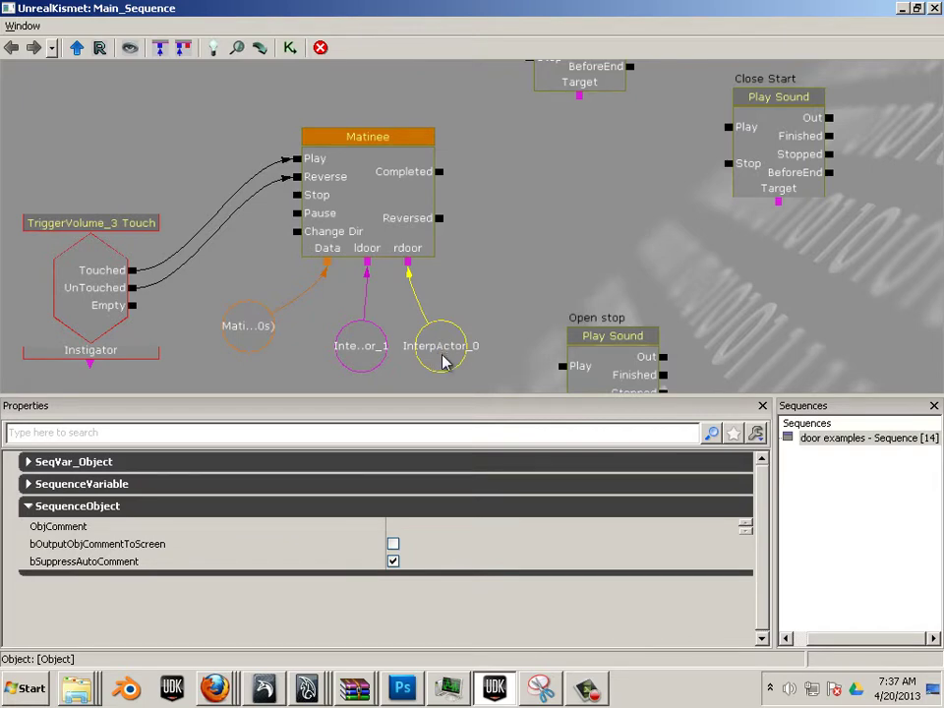
{"action": "key", "text": "ctrl+c"}
{"action": "key", "text": "ctrl+v"}
{"action": "left_click_drag", "start_coordinate": [495, 274], "coordinate": [603, 155]}
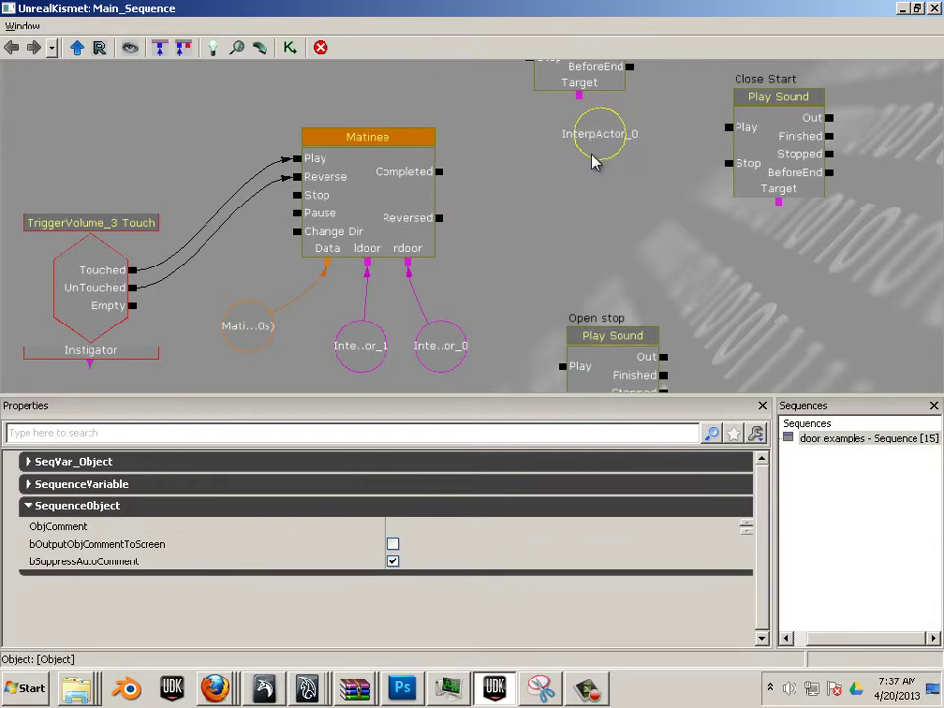
{"action": "key", "text": "ctrl+v"}
{"action": "left_click_drag", "start_coordinate": [522, 280], "coordinate": [796, 246]}
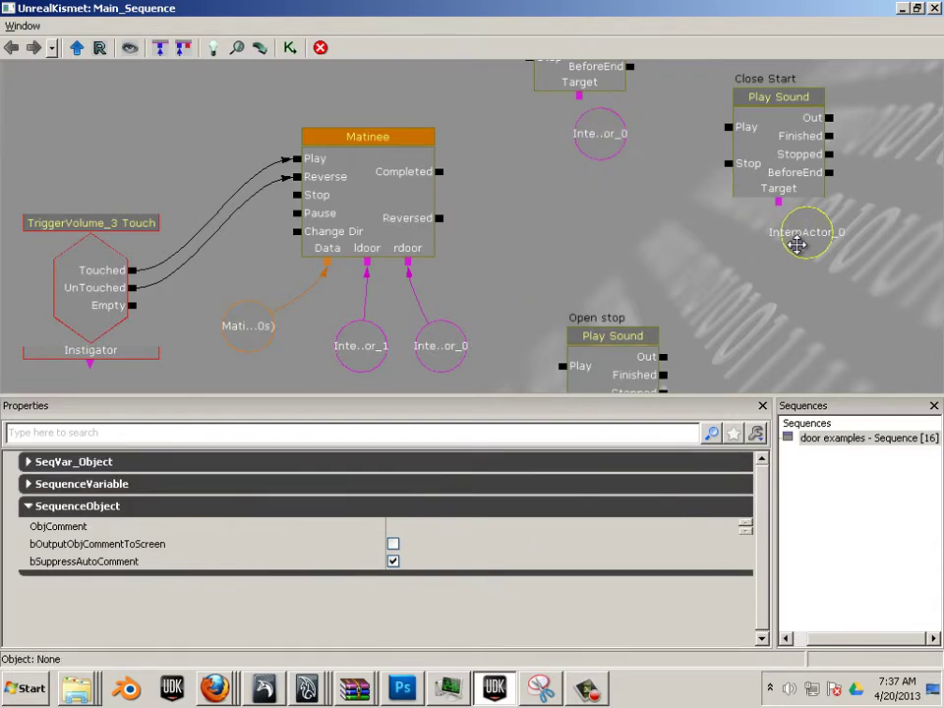
Paste two more InterpActor_0 variables and place them beneath the Open stop and Close Stop Play Sound nodes.
{"action": "left_click_drag", "start_coordinate": [697, 264], "coordinate": [604, 117]}
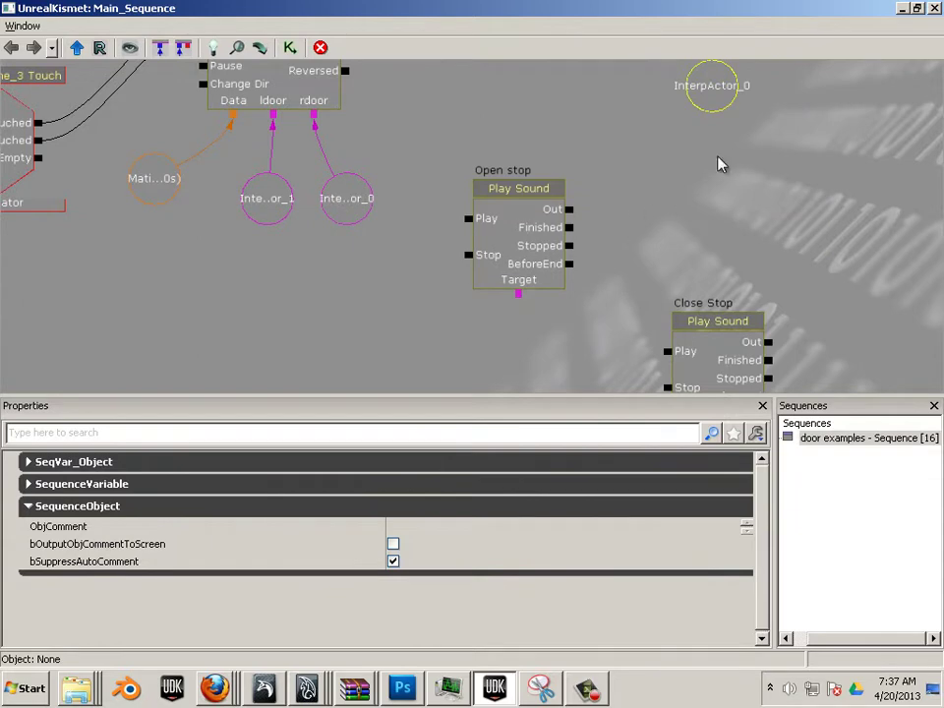
{"action": "left_click_drag", "start_coordinate": [706, 131], "coordinate": [663, 152]}
{"action": "left_click_drag", "start_coordinate": [554, 160], "coordinate": [556, 192]}
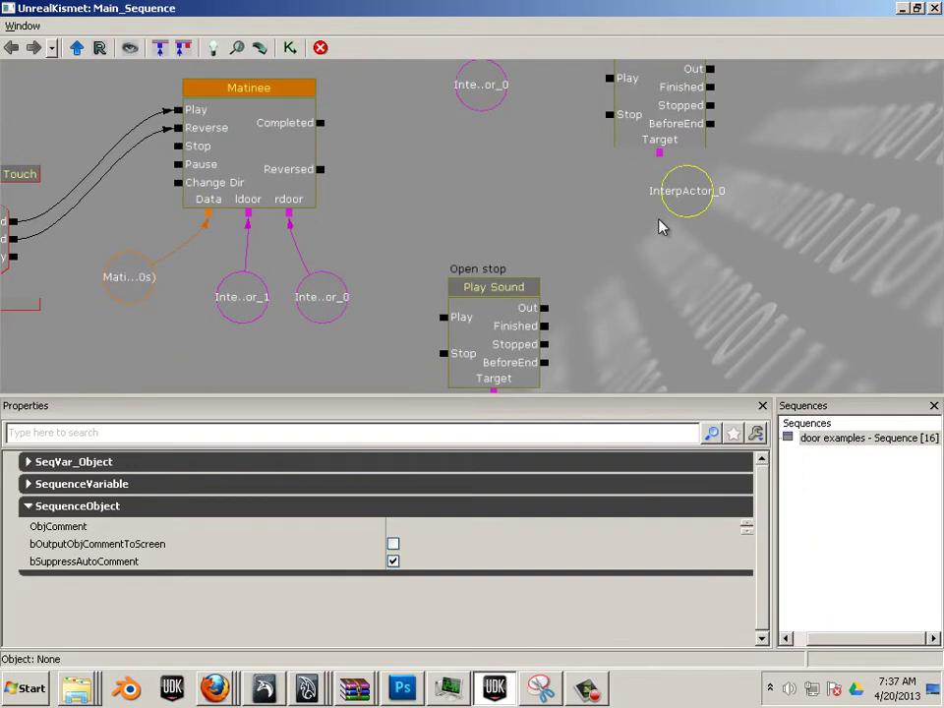
{"action": "key", "text": "ctrl+v"}
{"action": "left_click_drag", "start_coordinate": [497, 250], "coordinate": [598, 323]}
{"action": "left_click_drag", "start_coordinate": [375, 319], "coordinate": [375, 123]}
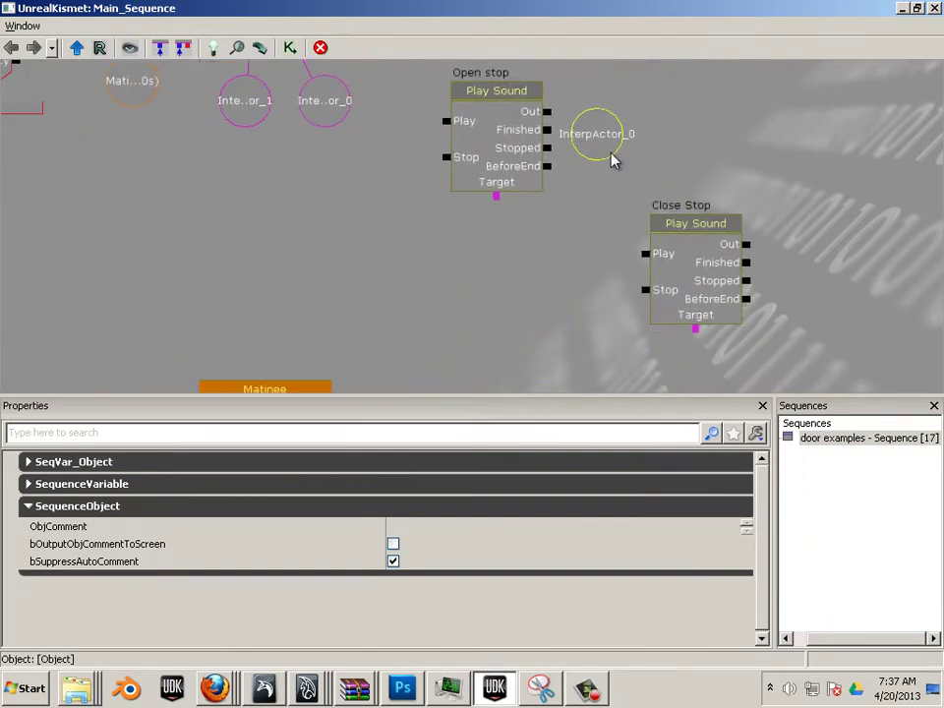
{"action": "left_click_drag", "start_coordinate": [614, 158], "coordinate": [539, 257]}
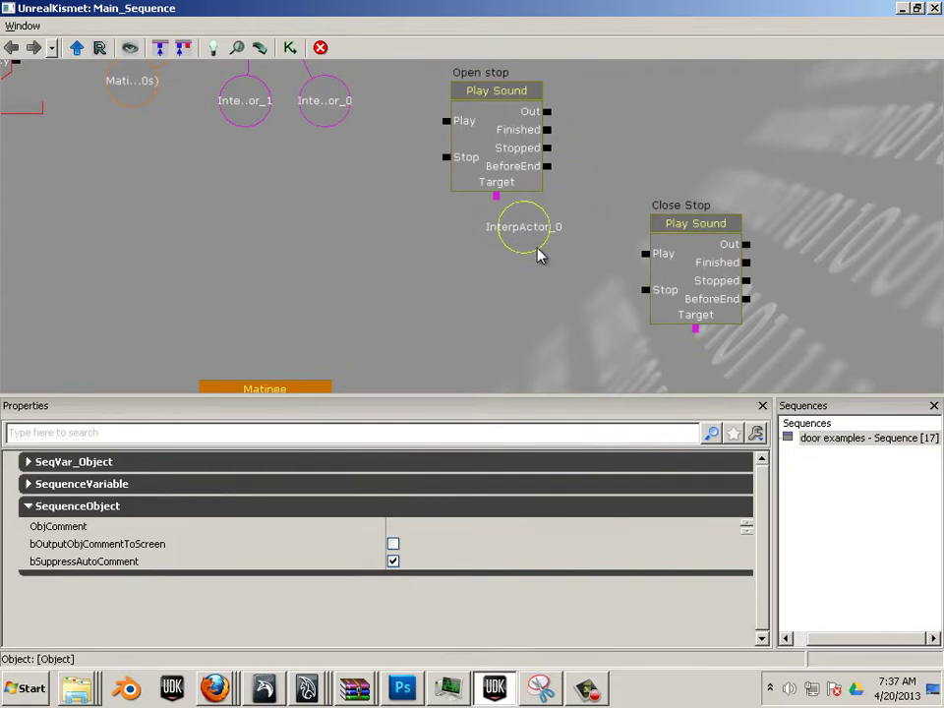
{"action": "key", "text": "ctrl+v"}
{"action": "left_click_drag", "start_coordinate": [510, 278], "coordinate": [738, 321]}
Connect the Target of each of the four Play Sound nodes to its own InterpActor_0 variable.
{"action": "left_click", "coordinate": [708, 277]}
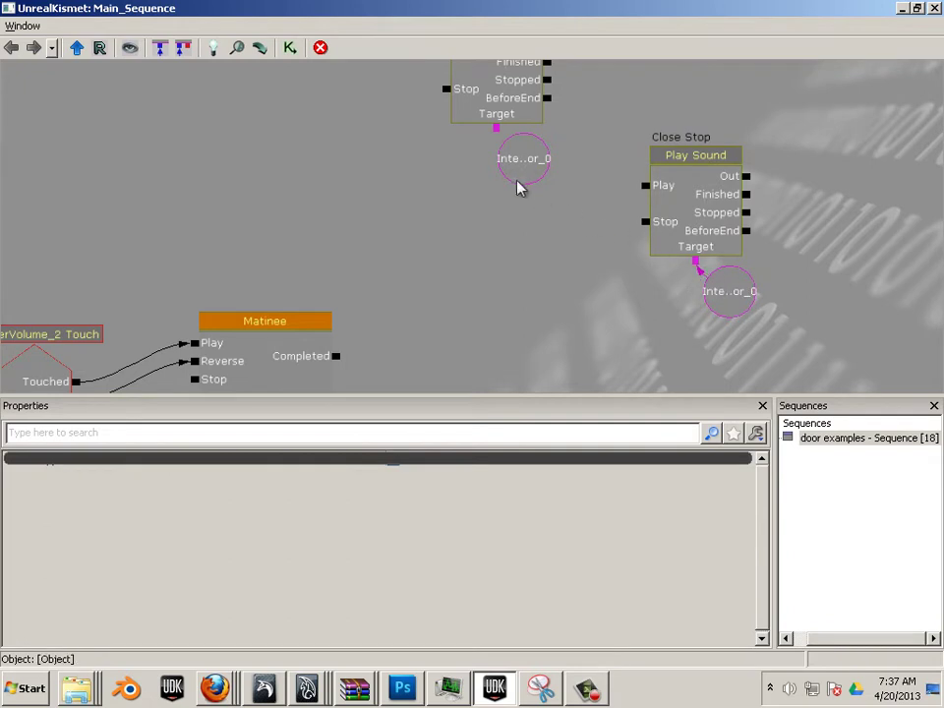
{"action": "left_click_drag", "start_coordinate": [520, 186], "coordinate": [497, 133]}
{"action": "mouse_move", "coordinate": [423, 228]}
{"action": "left_mouse_down"}
{"action": "mouse_move", "coordinate": [384, 407]}
{"action": "mouse_move", "coordinate": [379, 507]}
{"action": "left_mouse_up"}
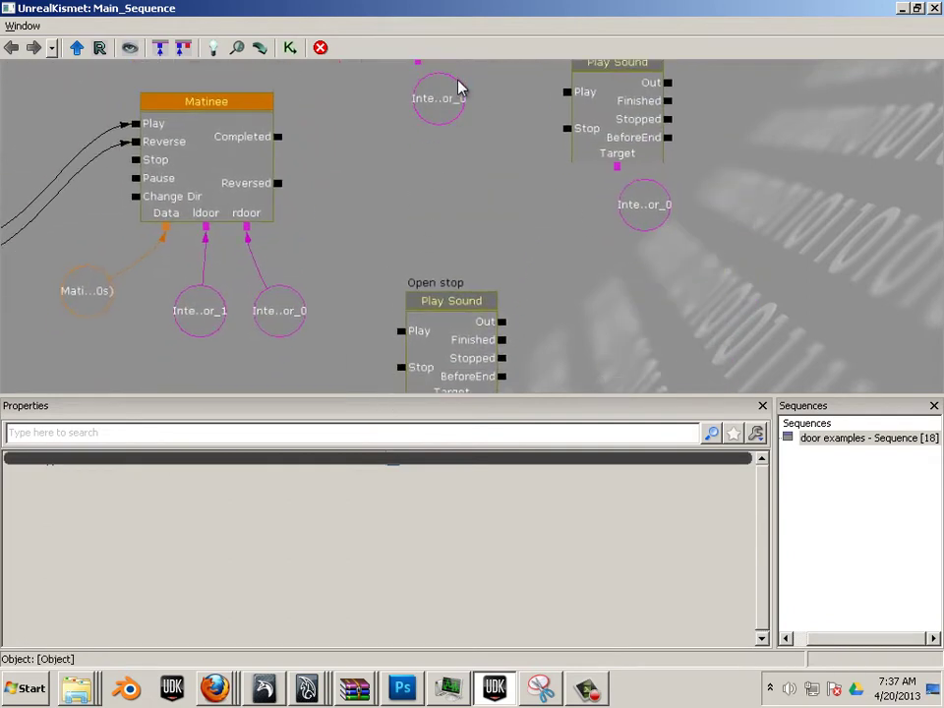
{"action": "mouse_move", "coordinate": [459, 82]}
{"action": "left_mouse_down"}
{"action": "mouse_move", "coordinate": [470, 133]}
{"action": "mouse_move", "coordinate": [440, 133]}
{"action": "left_mouse_up"}
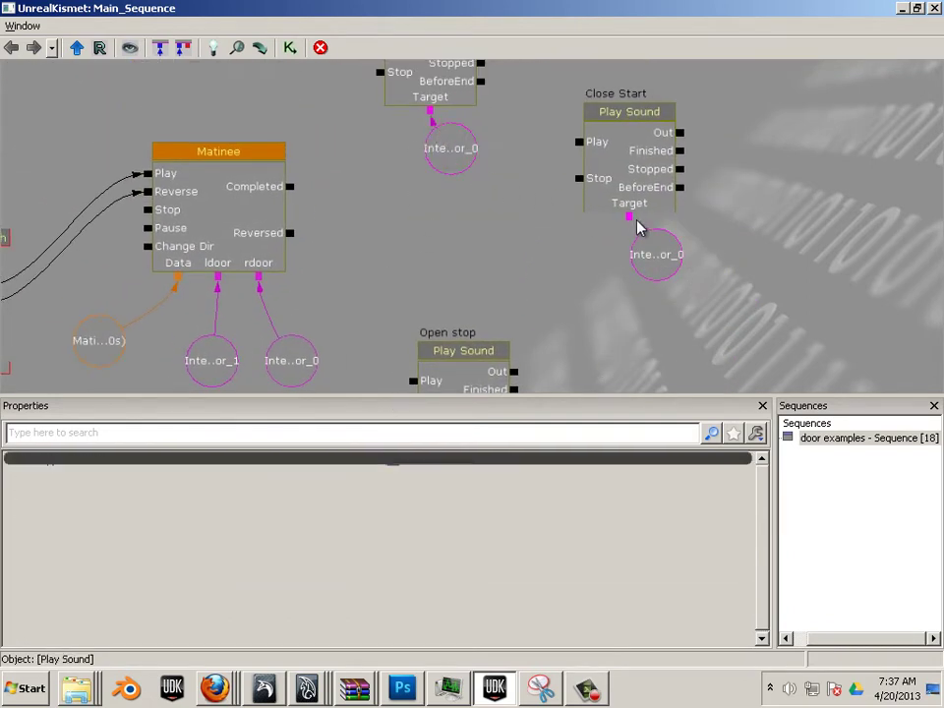
{"action": "left_click_drag", "start_coordinate": [630, 216], "coordinate": [670, 259]}
{"action": "left_click_drag", "start_coordinate": [481, 292], "coordinate": [702, 392]}
Connect TriggerVolume_3's Touched output to the Open Start sound's Play input, and move that node with its variable above the Matinee.
{"action": "left_click_drag", "start_coordinate": [646, 318], "coordinate": [721, 268]}
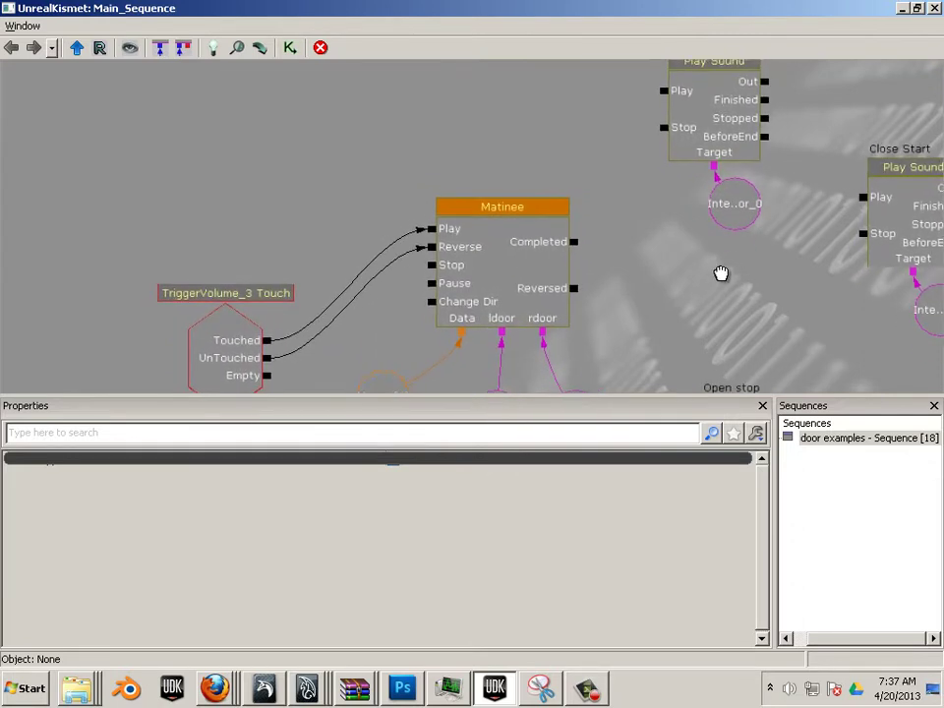
{"action": "left_click_drag", "start_coordinate": [266, 340], "coordinate": [660, 93]}
{"action": "left_click", "coordinate": [694, 117]}
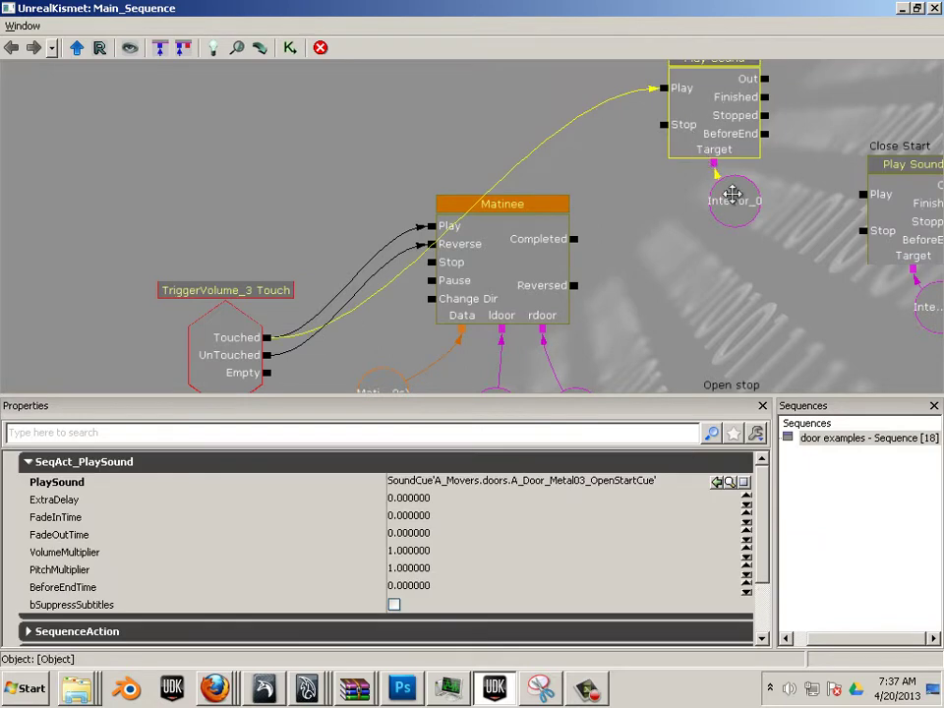
{"action": "left_click_drag", "start_coordinate": [672, 145], "coordinate": [515, 85]}
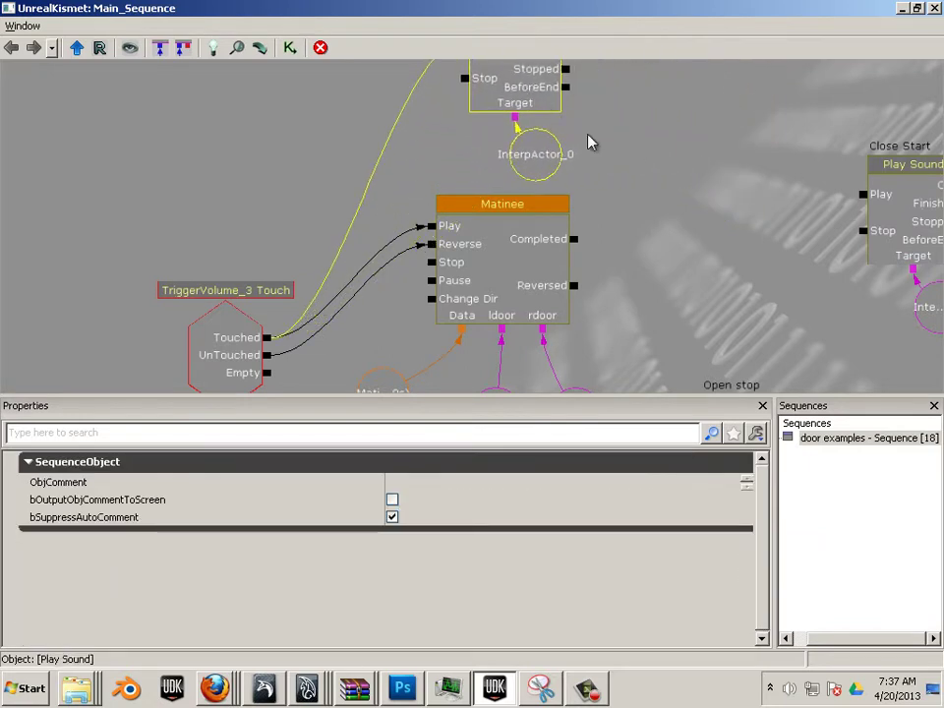
{"action": "mouse_move", "coordinate": [619, 157]}
{"action": "left_mouse_down"}
{"action": "mouse_move", "coordinate": [596, 147]}
{"action": "mouse_move", "coordinate": [606, 163]}
{"action": "left_mouse_up"}
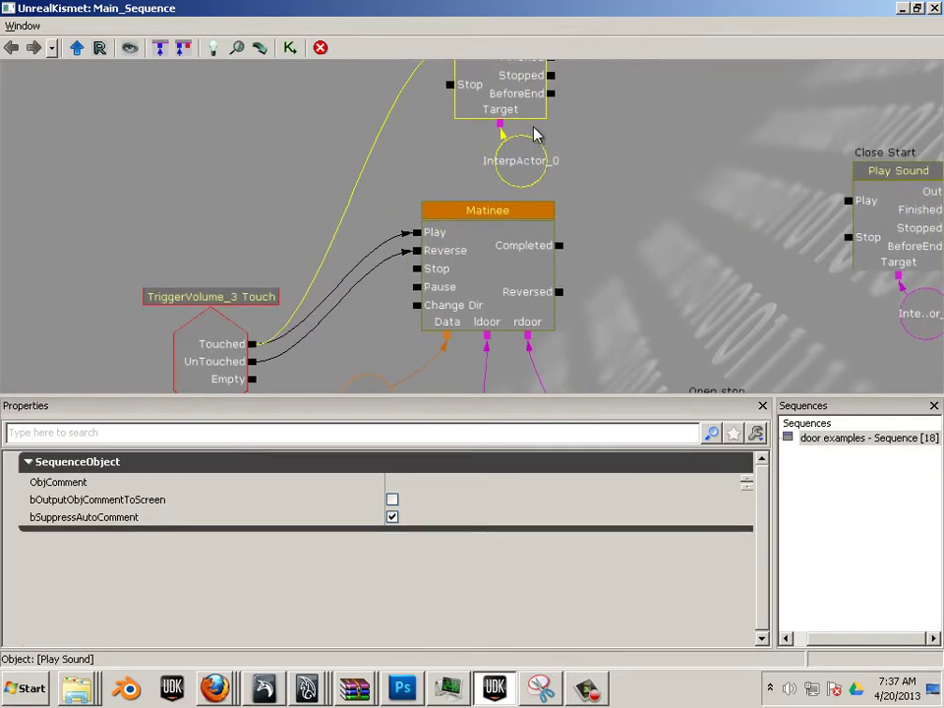
Move the Open stop node and its variable closer to the Matinee, and connect the Matinee's Completed output to the sound's Play input.
{"action": "left_click_drag", "start_coordinate": [649, 284], "coordinate": [563, 232]}
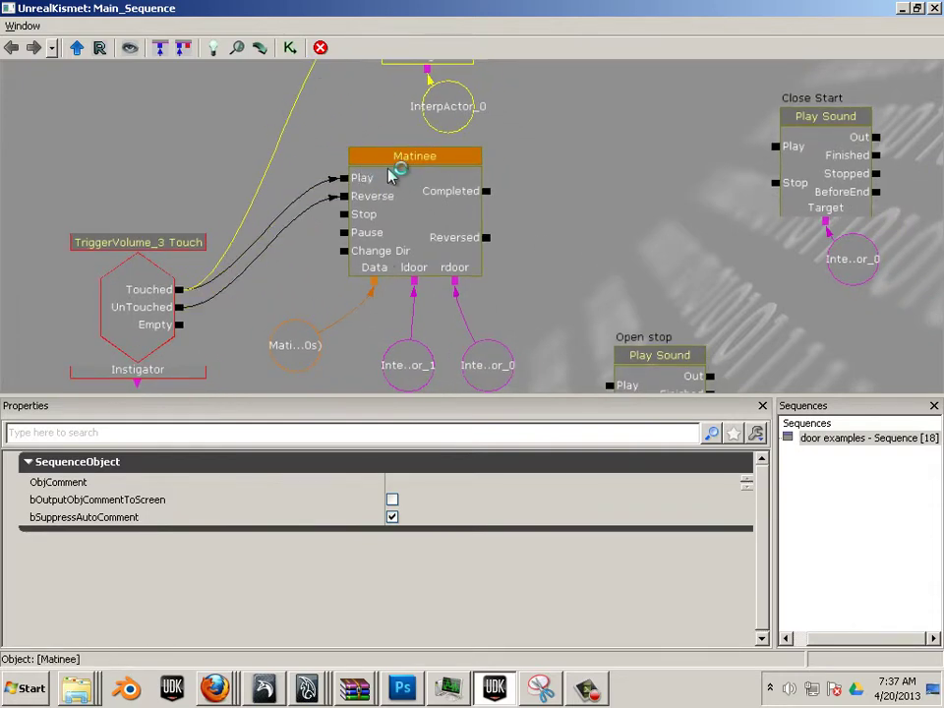
{"action": "left_click", "coordinate": [483, 222]}
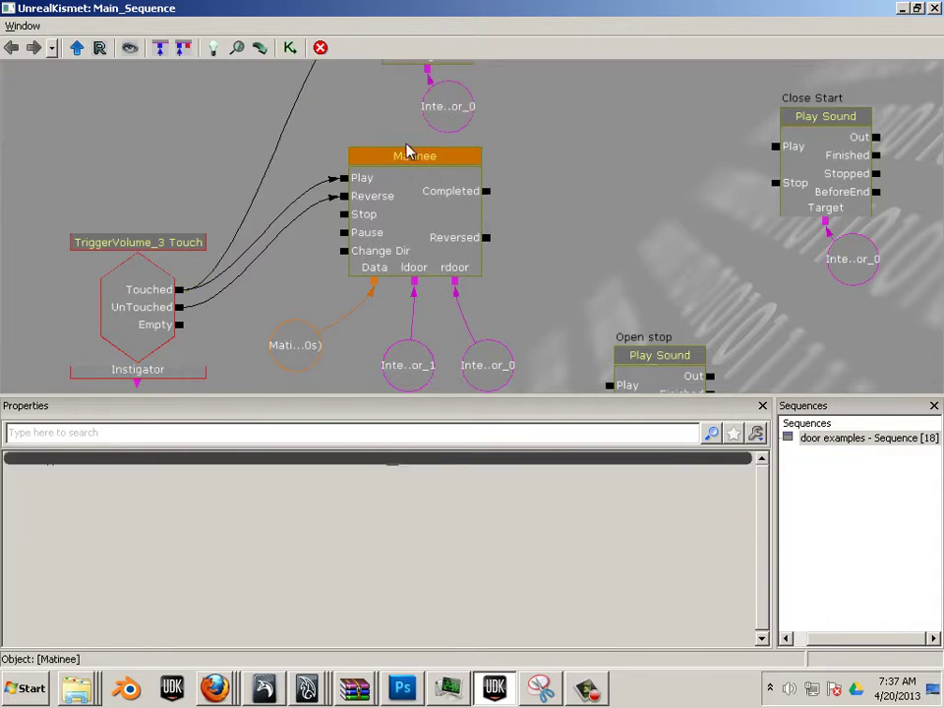
{"action": "left_click_drag", "start_coordinate": [318, 133], "coordinate": [369, 74]}
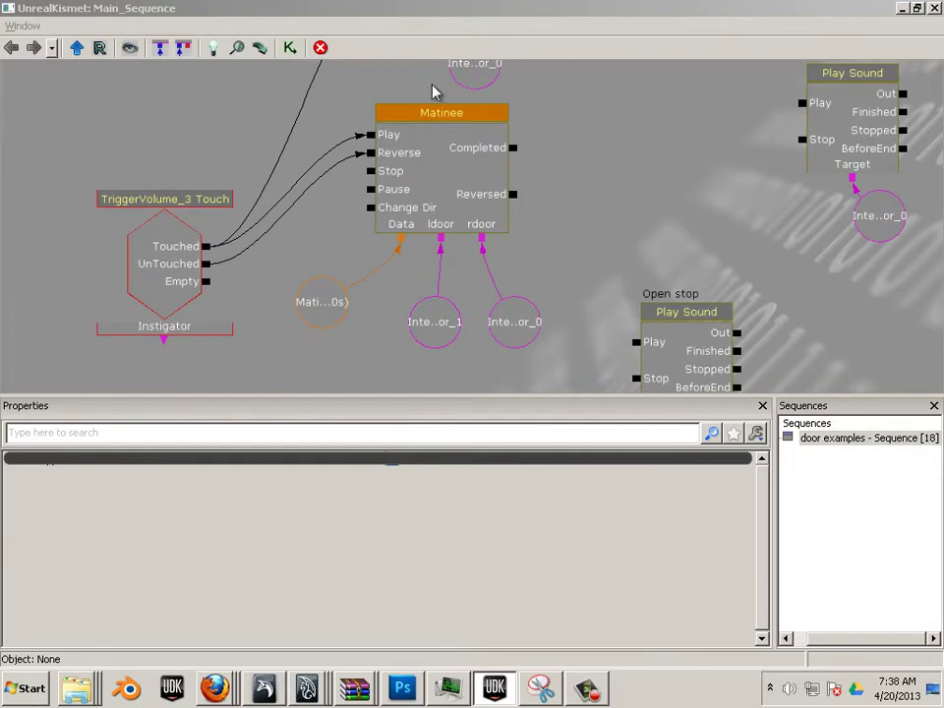
{"action": "left_click_drag", "start_coordinate": [592, 141], "coordinate": [581, 105]}
{"action": "left_click", "coordinate": [641, 272]}
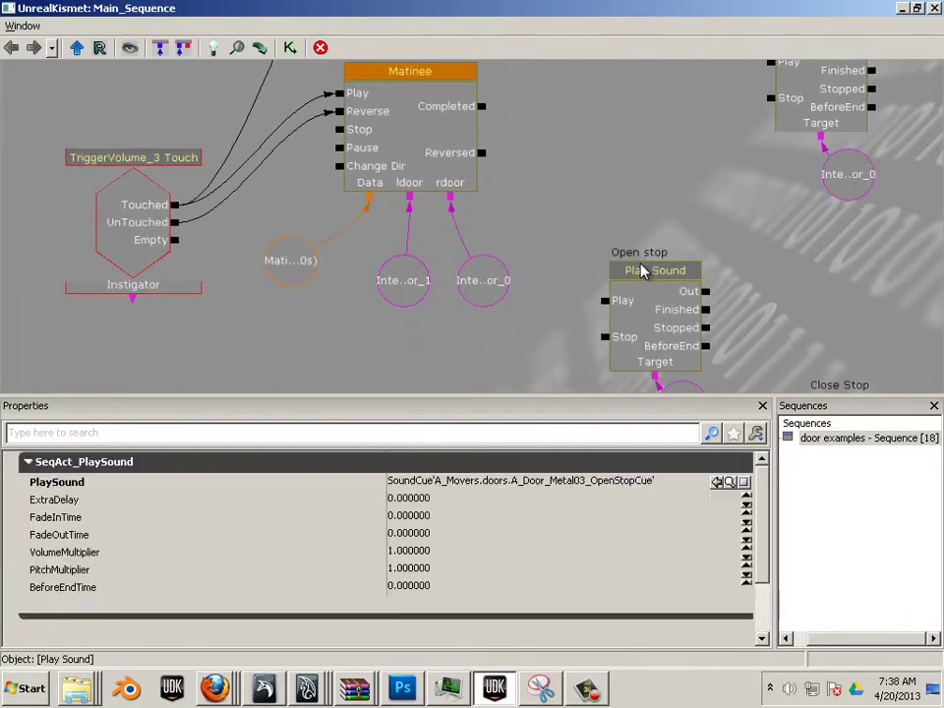
{"action": "left_click_drag", "start_coordinate": [681, 387], "coordinate": [686, 365]}
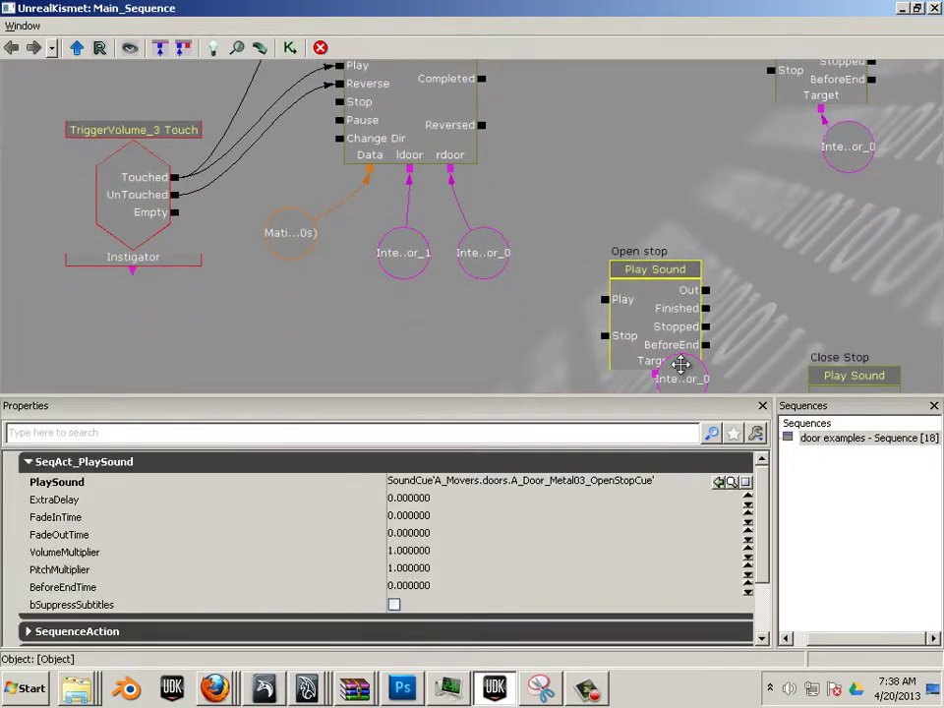
{"action": "left_click", "coordinate": [681, 365], "text": "ctrl"}
{"action": "left_click_drag", "start_coordinate": [648, 315], "coordinate": [605, 152], "text": "ctrl"}
{"action": "left_click_drag", "start_coordinate": [520, 130], "coordinate": [487, 246]}
{"action": "left_click_drag", "start_coordinate": [443, 209], "coordinate": [524, 282]}
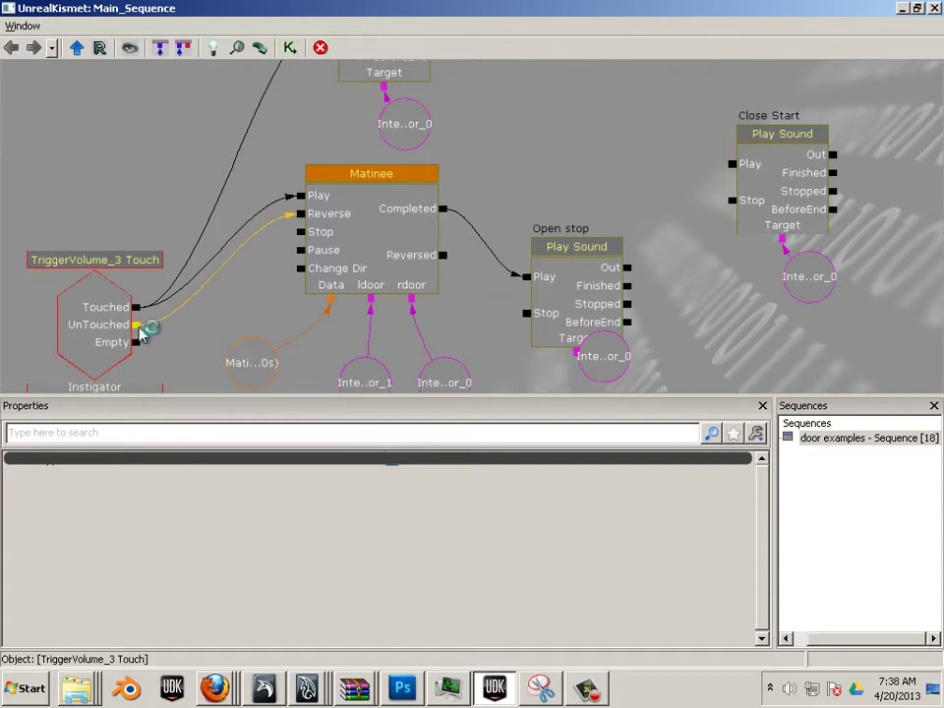
Connect TriggerVolume_3's UnTouched output to the Close Start sound's Play input and select the Close Start node.
{"action": "left_click_drag", "start_coordinate": [138, 325], "coordinate": [300, 232]}
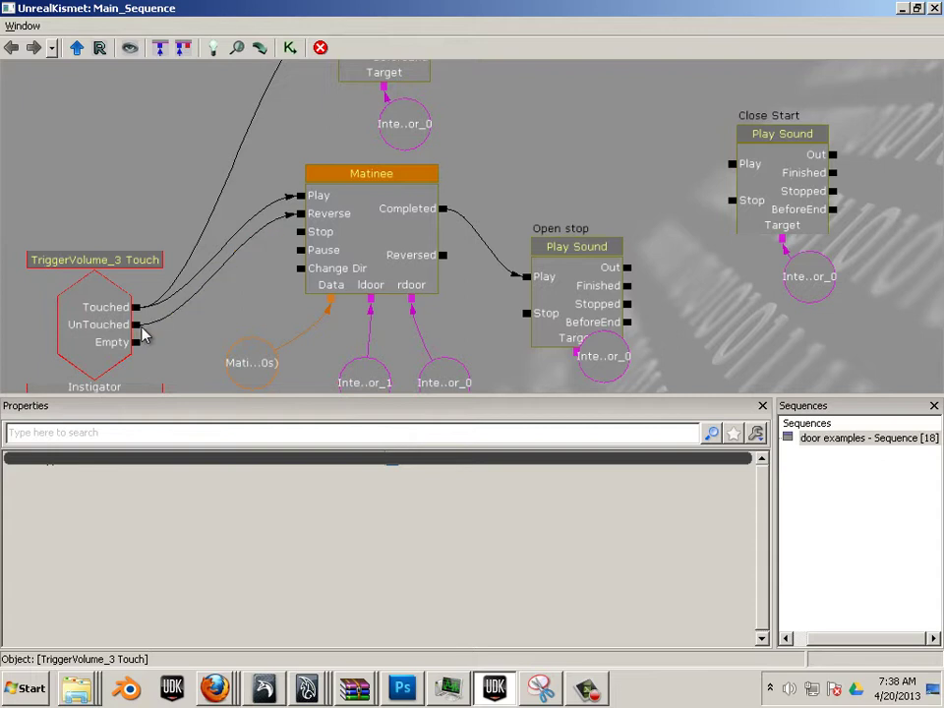
{"action": "left_click_drag", "start_coordinate": [438, 186], "coordinate": [732, 164]}
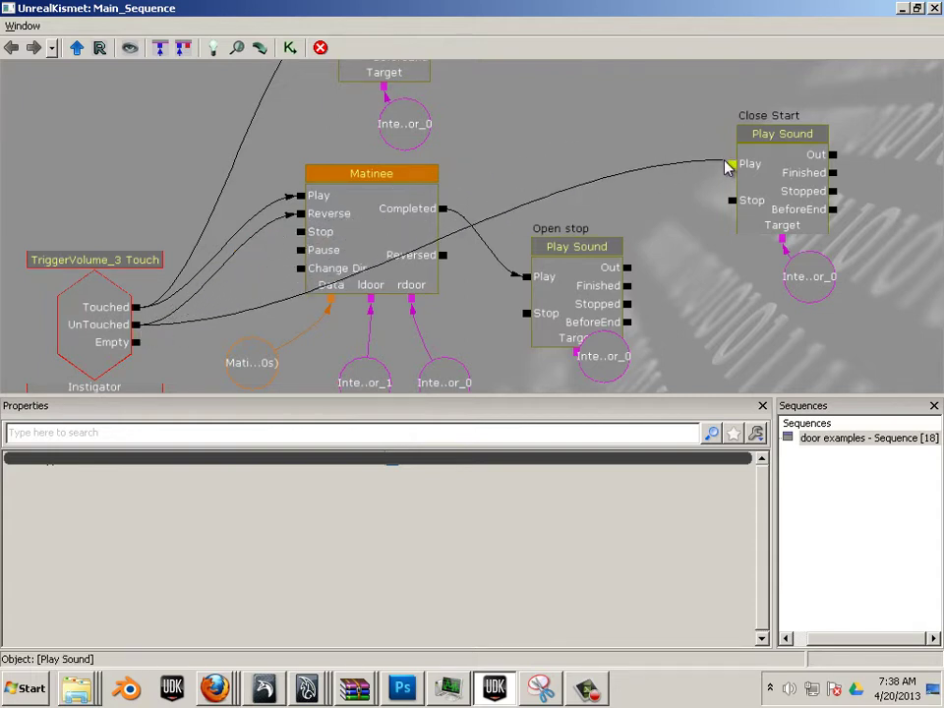
{"action": "left_click", "coordinate": [769, 208]}
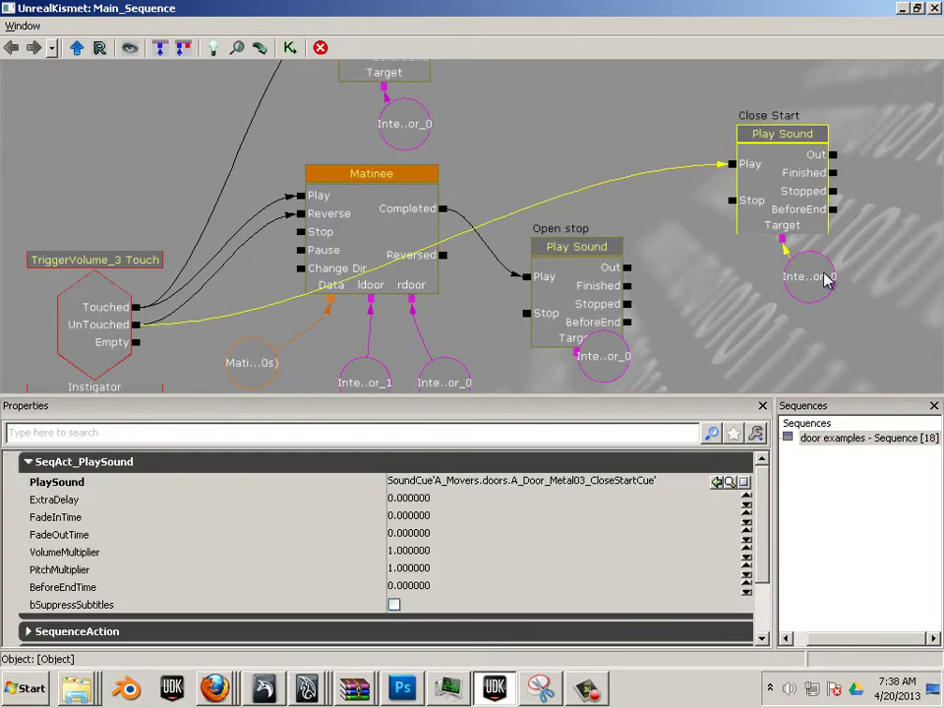
Move the Close Start node together with its InterpActor_0 variable closer to the Matinee, above the Open stop node.
{"action": "left_click", "coordinate": [824, 278], "text": "ctrl"}
{"action": "left_click_drag", "start_coordinate": [807, 277], "coordinate": [635, 187], "text": "ctrl"}
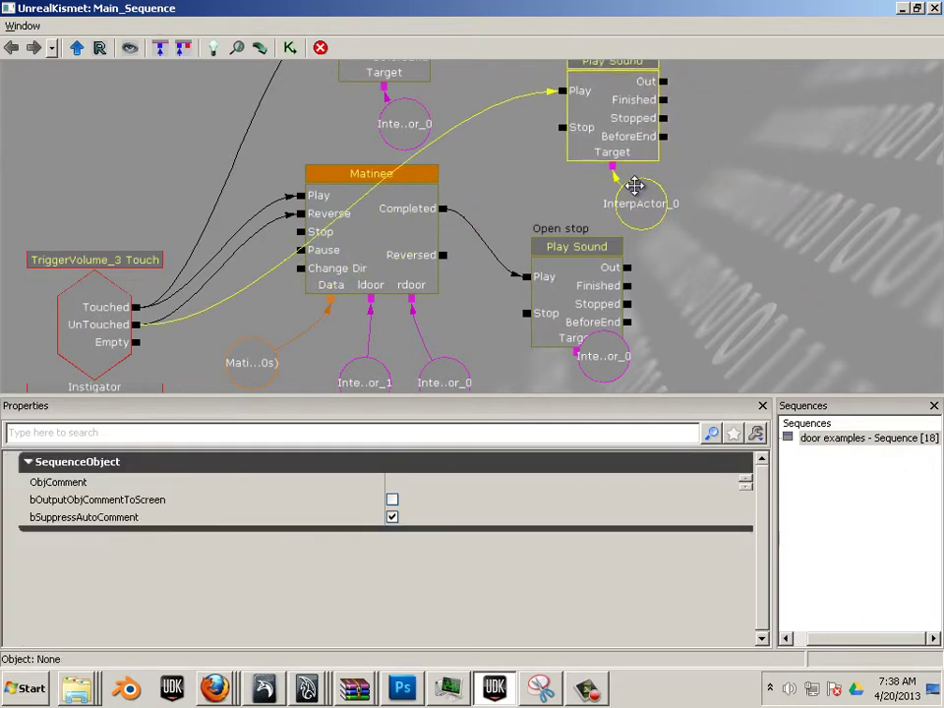
{"action": "left_click", "coordinate": [706, 284]}
Move the Close Stop node and its variable closer to the Matinee, and connect the Matinee's Reversed output to the sound's Play input.
{"action": "left_click_drag", "start_coordinate": [760, 286], "coordinate": [658, 181]}
{"action": "left_click_drag", "start_coordinate": [706, 302], "coordinate": [668, 181]}
{"action": "left_click", "coordinate": [682, 244]}
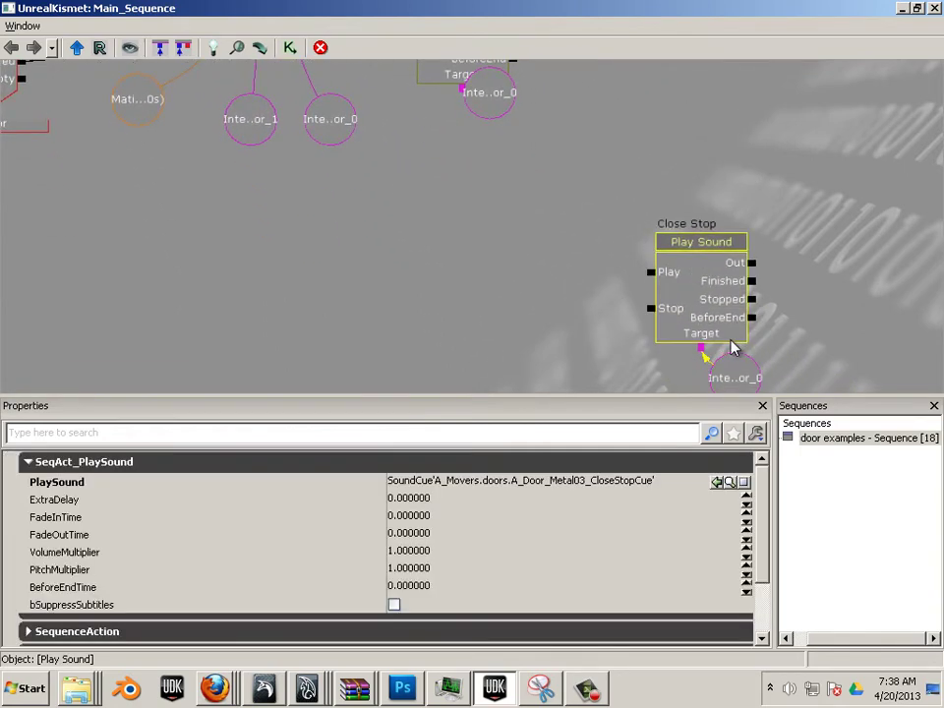
{"action": "left_click", "coordinate": [730, 360], "text": "ctrl"}
{"action": "left_click_drag", "start_coordinate": [669, 295], "coordinate": [599, 184], "text": "ctrl"}
{"action": "left_click_drag", "start_coordinate": [459, 236], "coordinate": [503, 351]}
{"action": "left_click_drag", "start_coordinate": [370, 138], "coordinate": [473, 291]}
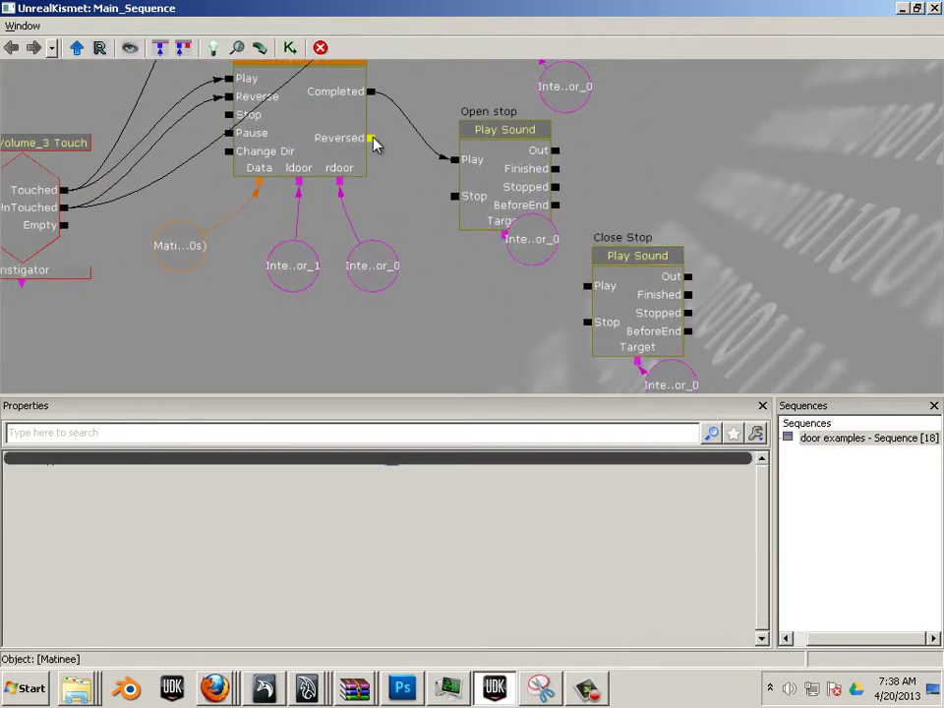
{"action": "left_click_drag", "start_coordinate": [372, 139], "coordinate": [587, 286]}
Shift the Close Start, Open stop and Close Stop nodes together slightly down and away from the Matinee, leaving their variables in place.
{"action": "left_click_drag", "start_coordinate": [508, 310], "coordinate": [621, 414]}
{"action": "left_click_drag", "start_coordinate": [532, 290], "coordinate": [543, 253]}
{"action": "scroll", "coordinate": [527, 269], "scroll_direction": "down", "scroll_amount": 1}
{"action": "scroll", "coordinate": [527, 273], "scroll_direction": "down", "scroll_amount": 3}
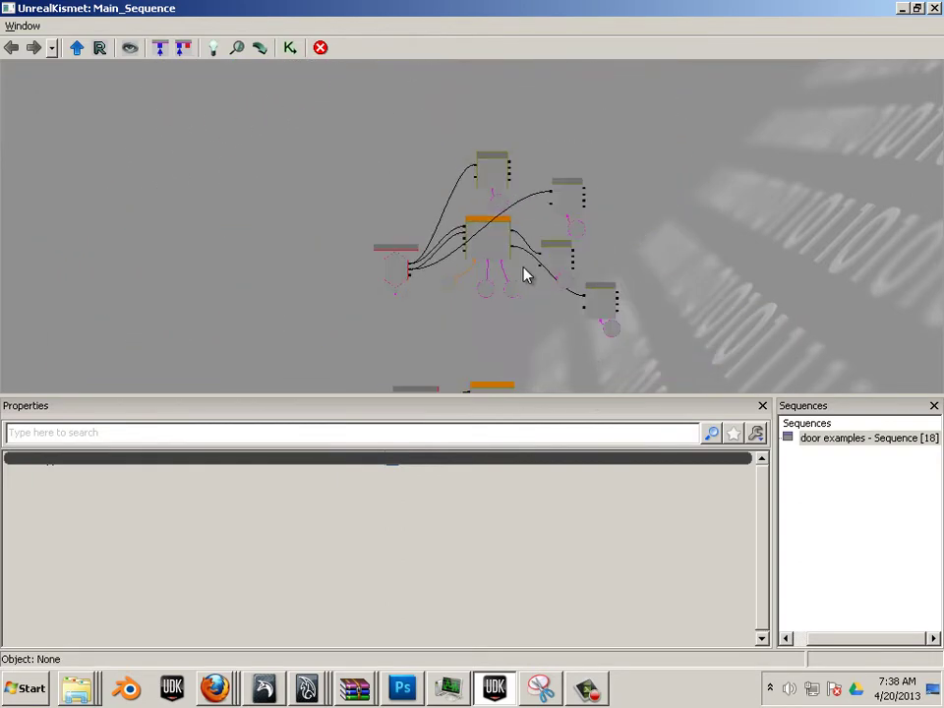
{"action": "left_click_drag", "start_coordinate": [539, 321], "coordinate": [415, 288]}
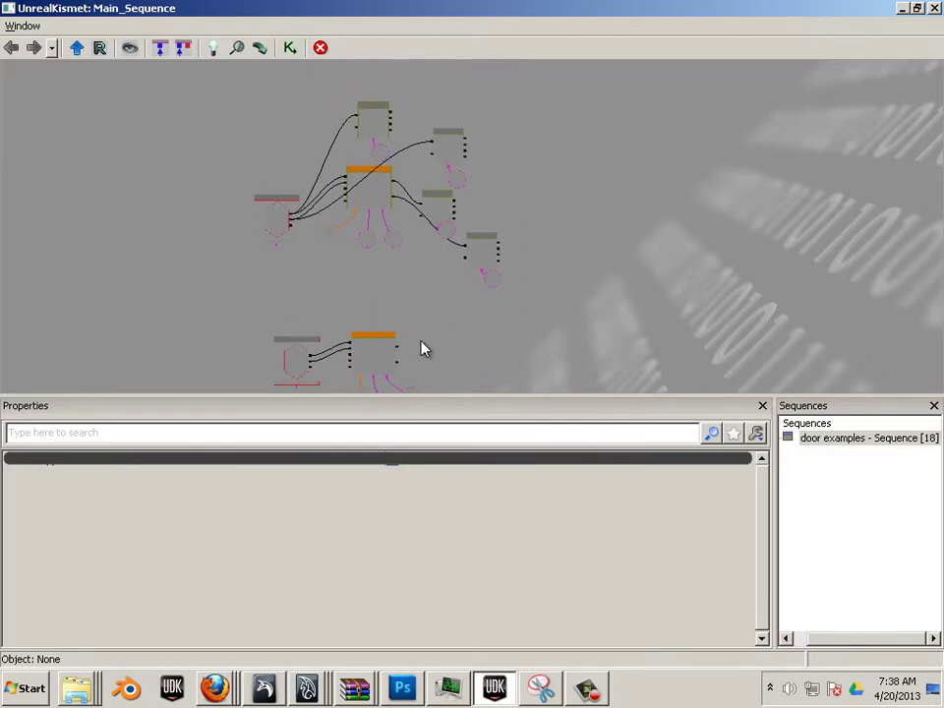
{"action": "scroll", "coordinate": [411, 331], "scroll_direction": "up", "scroll_amount": 4}
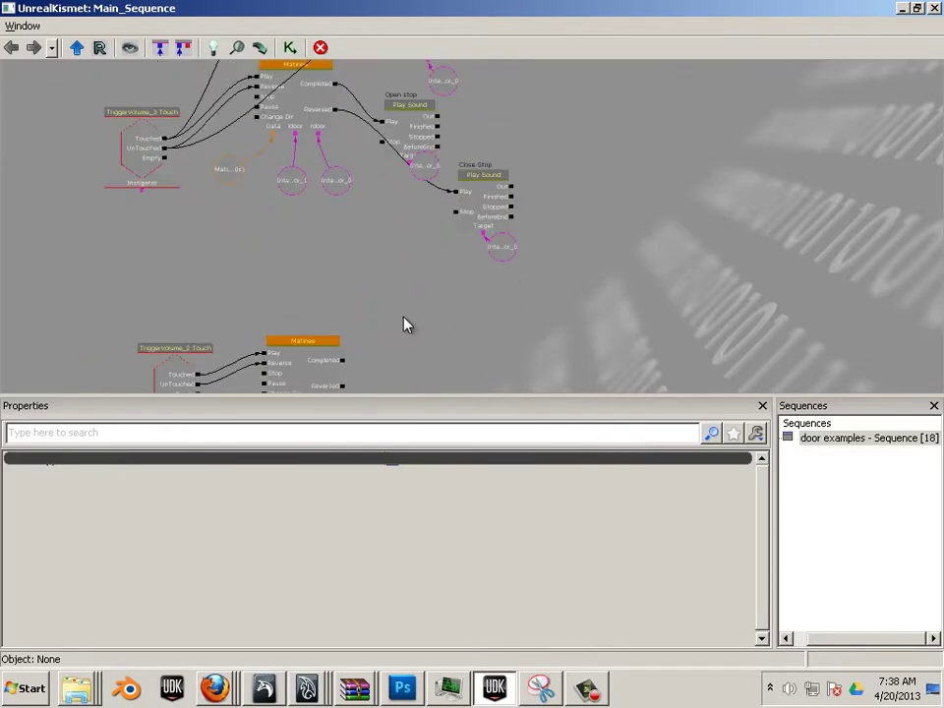
{"action": "scroll", "coordinate": [405, 322], "scroll_direction": "down", "scroll_amount": 2}
{"action": "scroll", "coordinate": [403, 319], "scroll_direction": "up", "scroll_amount": 1}
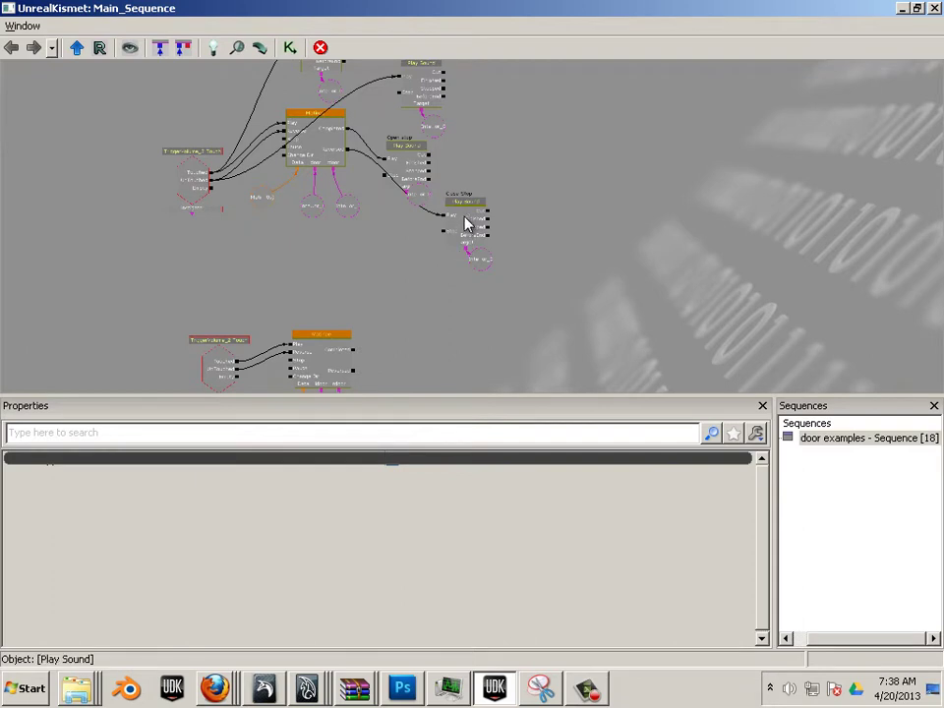
{"action": "left_click", "coordinate": [423, 94]}
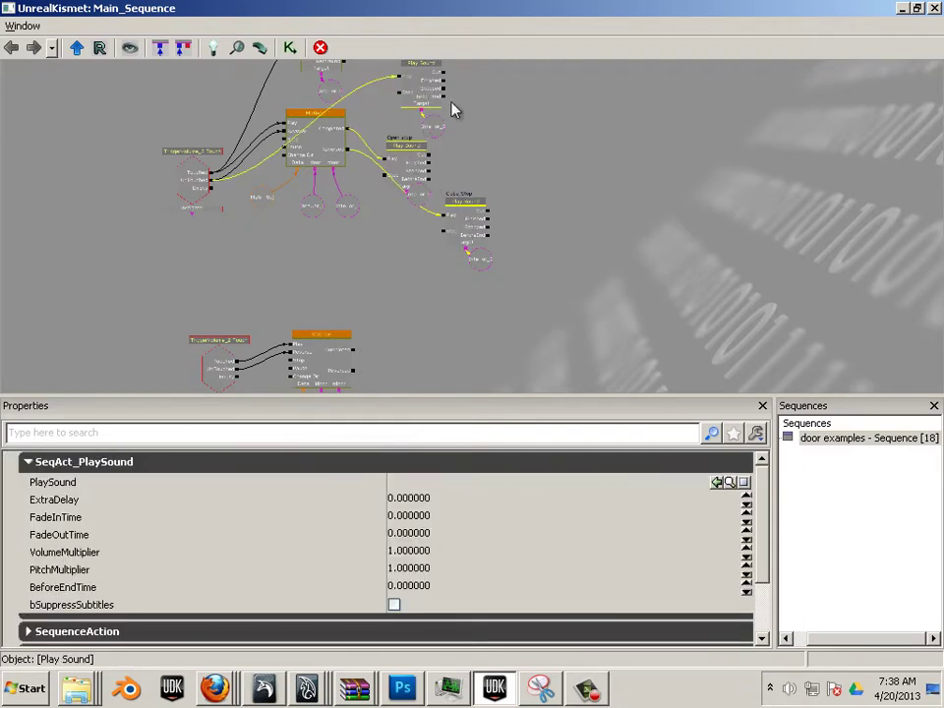
{"action": "left_click_drag", "start_coordinate": [453, 110], "coordinate": [475, 130], "text": "ctrl"}
Examine the Open Start sound and compare the wiring with the TriggerVolume_2 door's trigger and Matinee.
{"action": "left_click", "coordinate": [337, 72]}
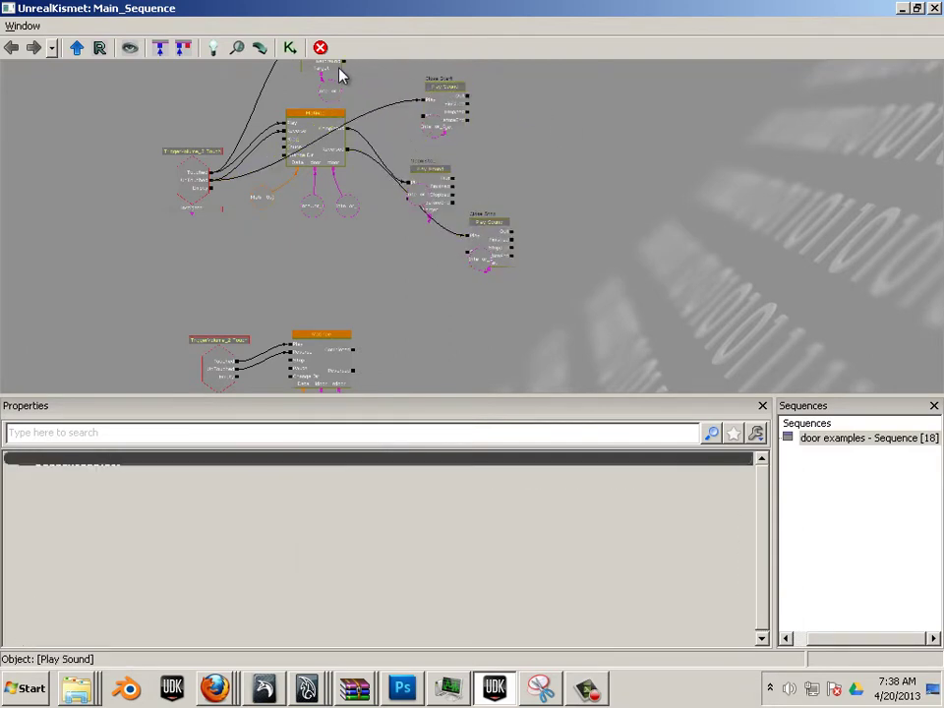
{"action": "left_click_drag", "start_coordinate": [551, 160], "coordinate": [591, 187]}
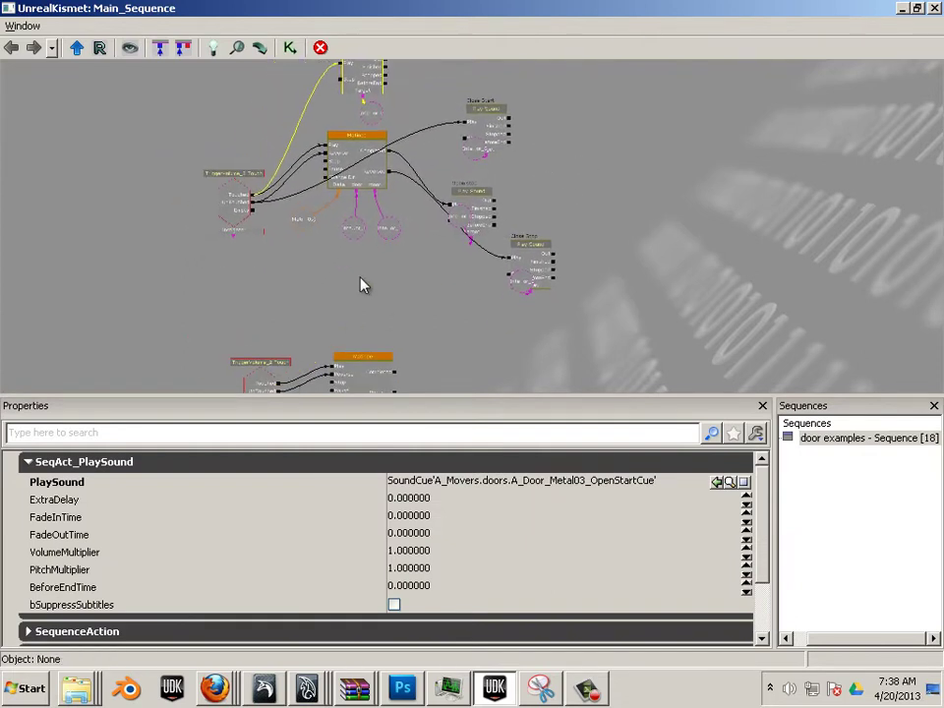
{"action": "left_click_drag", "start_coordinate": [362, 286], "coordinate": [460, 212]}
{"action": "left_click", "coordinate": [455, 304]}
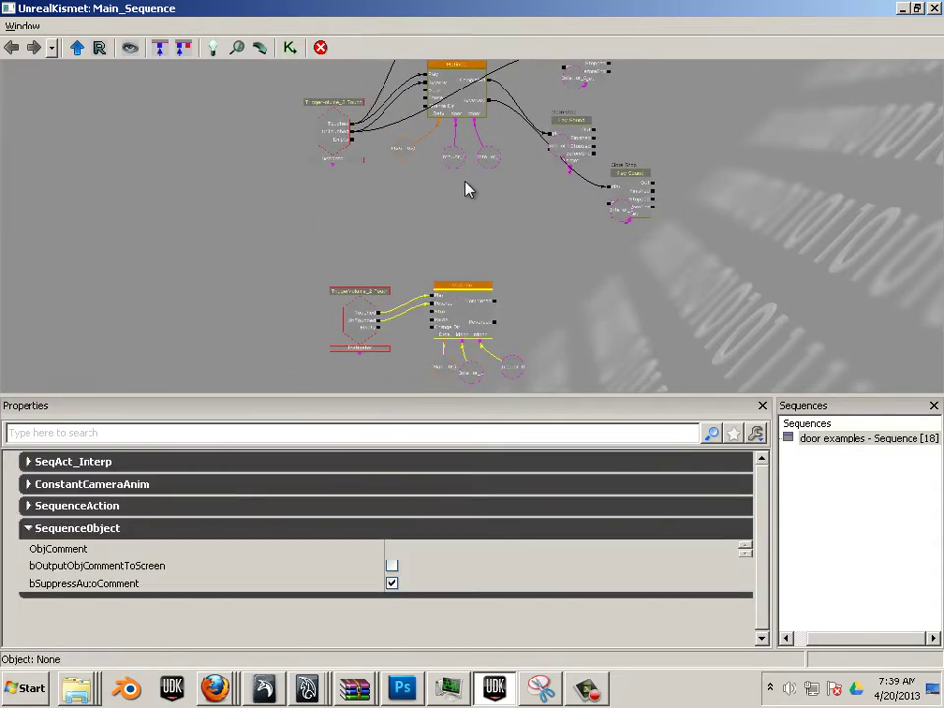
{"action": "left_click", "coordinate": [377, 316]}
{"action": "mouse_move", "coordinate": [376, 322]}
{"action": "left_mouse_down"}
{"action": "mouse_move", "coordinate": [290, 236]}
{"action": "mouse_move", "coordinate": [363, 305]}
{"action": "left_mouse_up"}
{"action": "left_click_drag", "start_coordinate": [405, 213], "coordinate": [436, 162]}
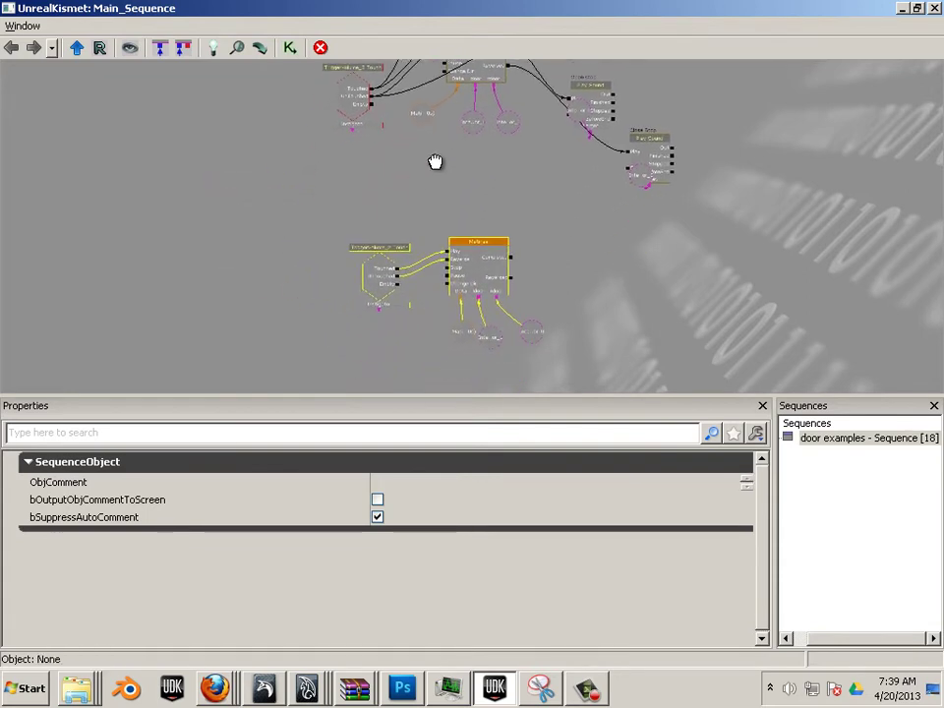
{"action": "left_click_drag", "start_coordinate": [384, 124], "coordinate": [320, 194]}
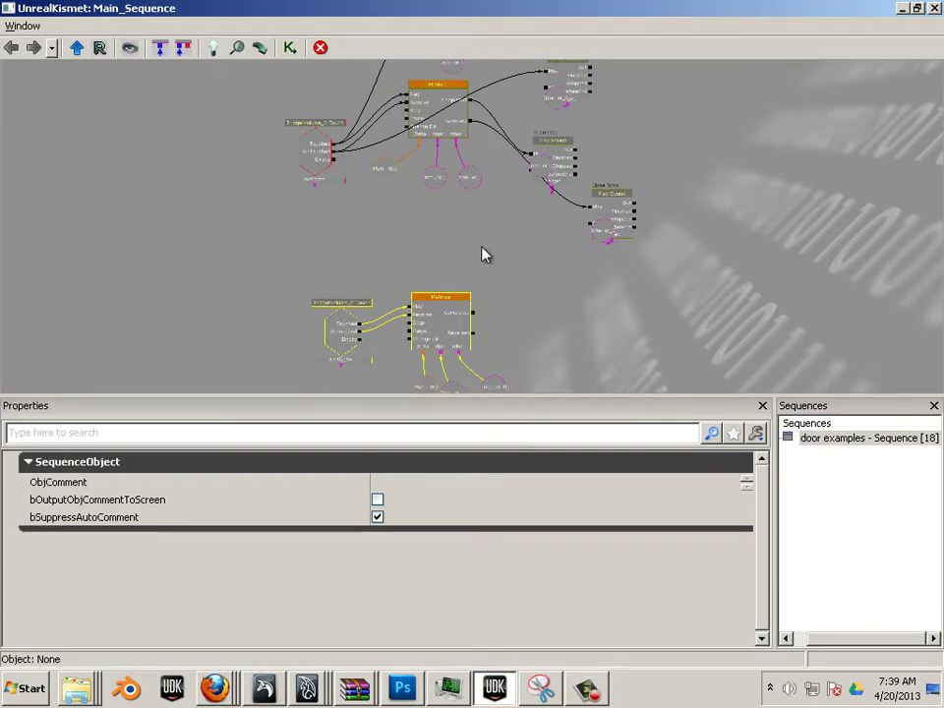
Enlarge the graph area and move the Open stop node farther from the Matinee, with its variable just below it.
{"action": "left_click_drag", "start_coordinate": [483, 279], "coordinate": [477, 371]}
{"action": "scroll", "coordinate": [482, 341], "scroll_direction": "up", "scroll_amount": 5}
{"action": "left_click_drag", "start_coordinate": [440, 300], "coordinate": [402, 386]}
{"action": "left_click_drag", "start_coordinate": [515, 393], "coordinate": [514, 497]}
{"action": "left_click_drag", "start_coordinate": [459, 407], "coordinate": [501, 362]}
{"action": "left_click", "coordinate": [605, 280]}
{"action": "left_click_drag", "start_coordinate": [604, 280], "coordinate": [679, 249]}
{"action": "left_click_drag", "start_coordinate": [601, 322], "coordinate": [659, 348]}
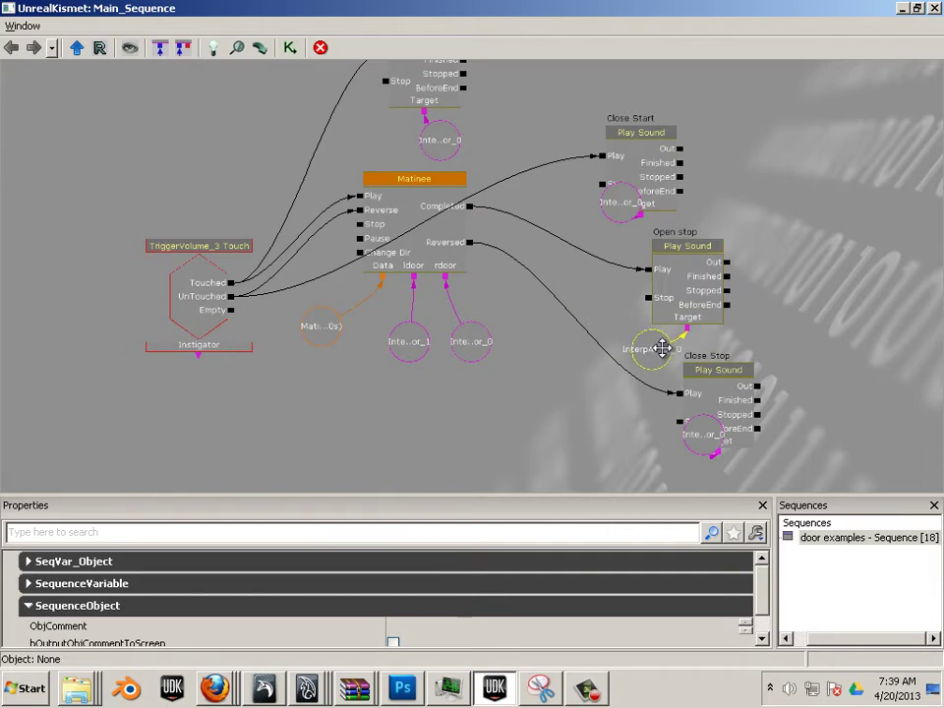
Move the Close Stop node below and left of the Open stop node, and place its variable beneath it.
{"action": "left_click", "coordinate": [732, 391]}
{"action": "left_click_drag", "start_coordinate": [717, 375], "coordinate": [603, 385]}
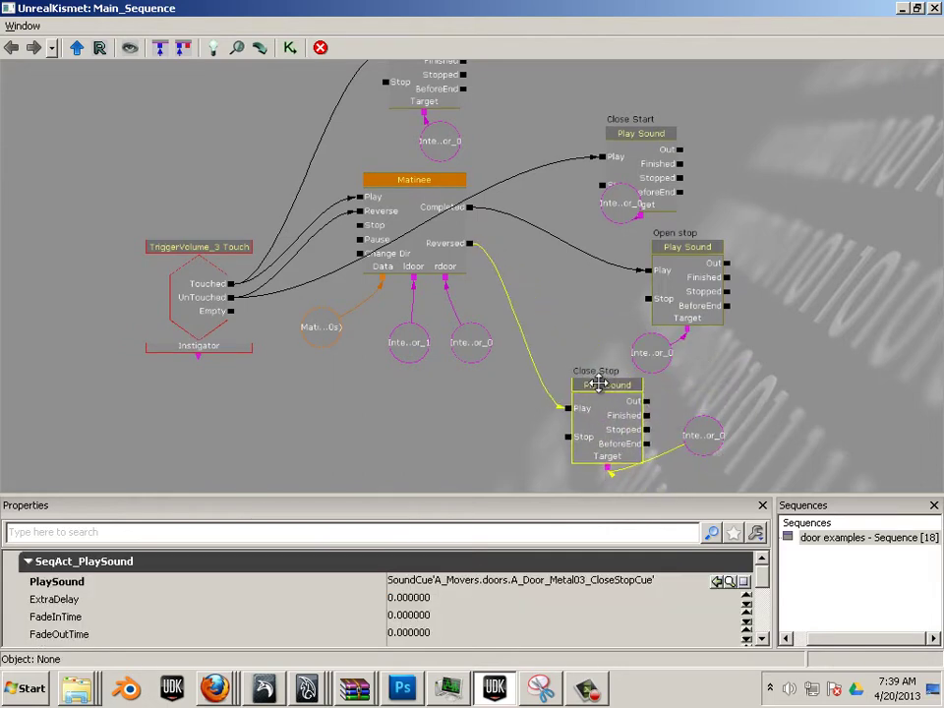
{"action": "left_click_drag", "start_coordinate": [695, 428], "coordinate": [649, 463]}
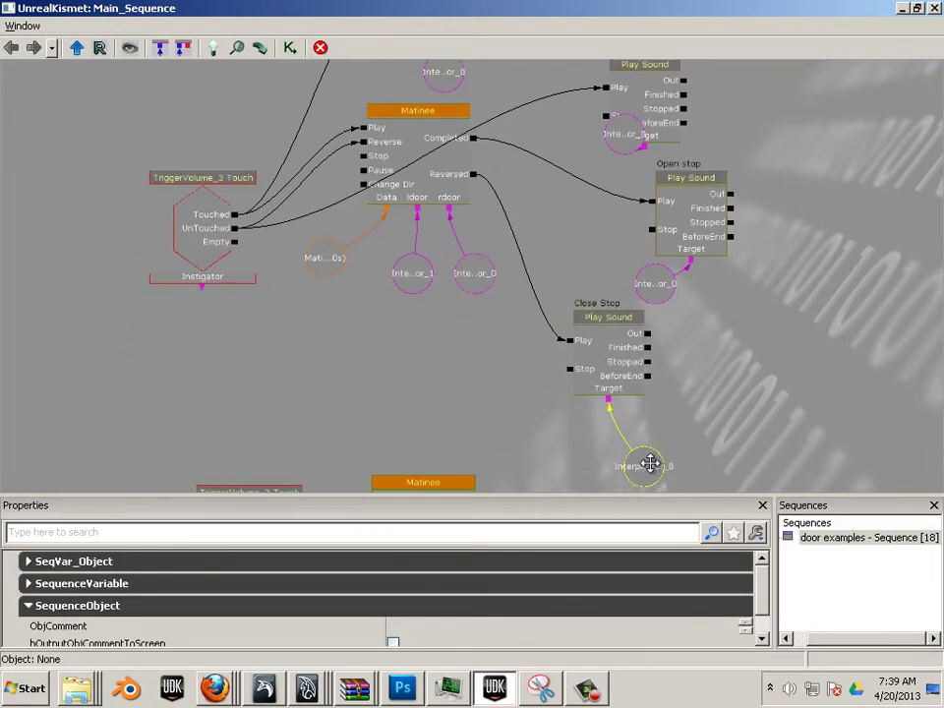
{"action": "mouse_move", "coordinate": [425, 348]}
{"action": "left_mouse_down"}
{"action": "mouse_move", "coordinate": [413, 377]}
{"action": "mouse_move", "coordinate": [420, 360]}
{"action": "left_mouse_up"}
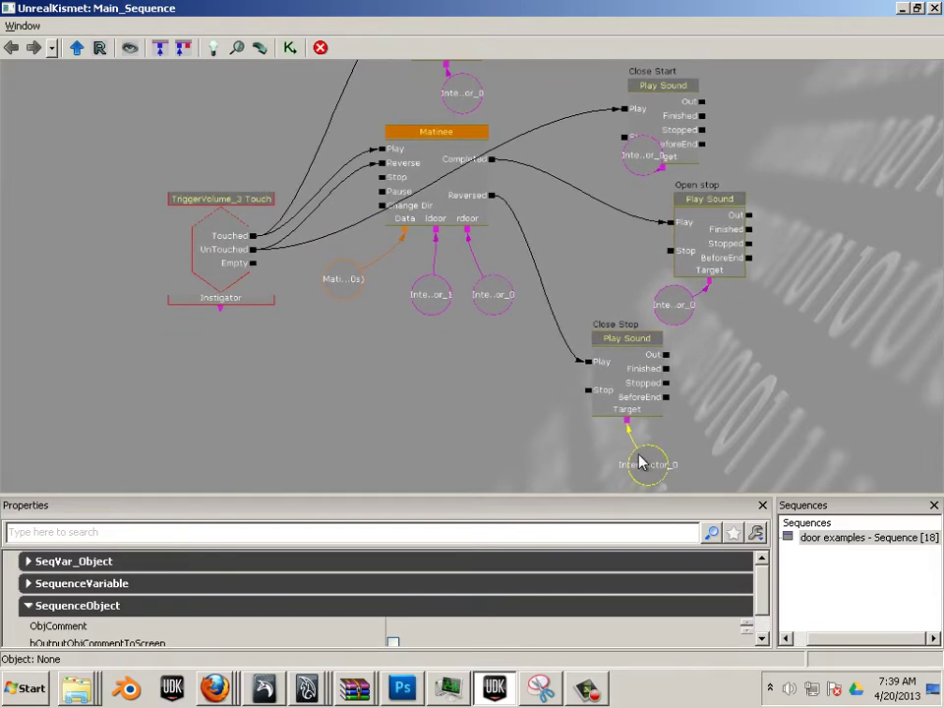
{"action": "left_click_drag", "start_coordinate": [639, 460], "coordinate": [657, 444]}
{"action": "left_click_drag", "start_coordinate": [726, 323], "coordinate": [700, 384]}
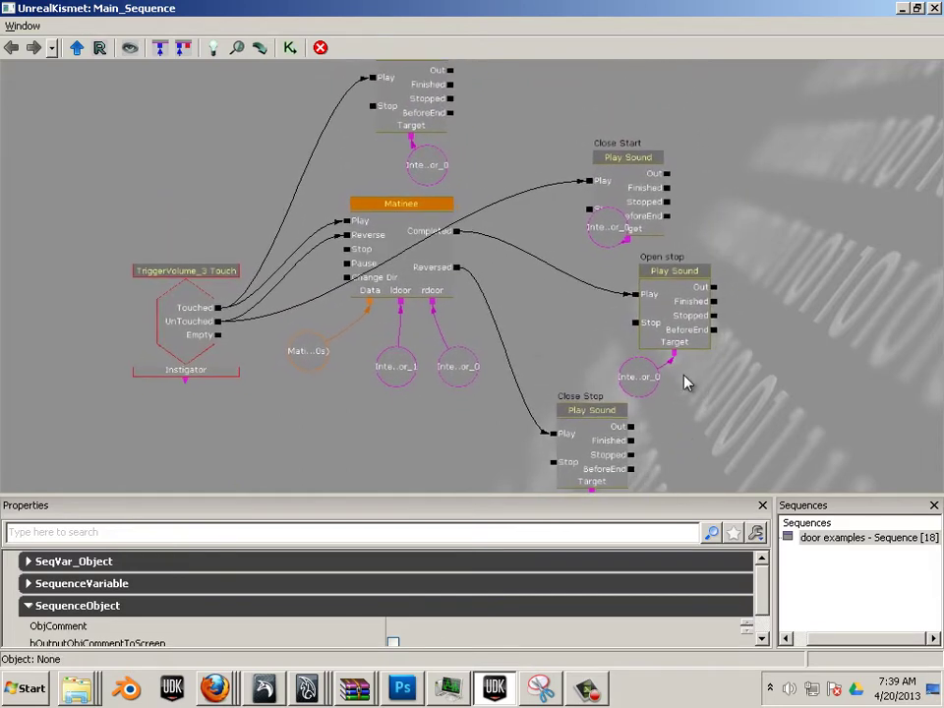
{"action": "scroll", "coordinate": [527, 340], "scroll_direction": "down", "scroll_amount": 1}
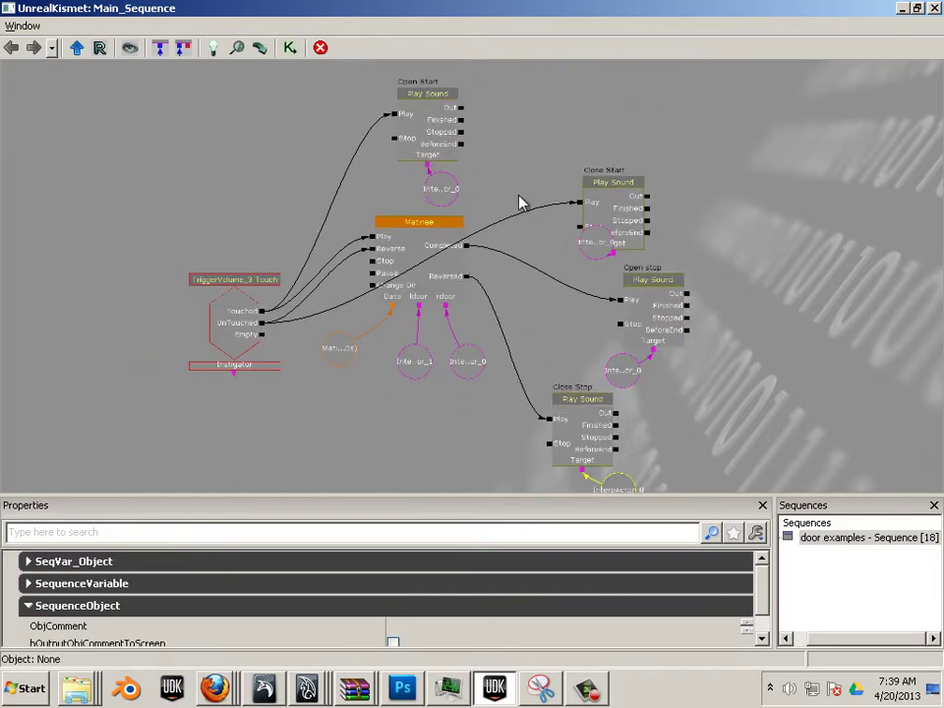
Move the Open Start node slightly right above the Matinee and place its variable directly beneath it.
{"action": "left_click_drag", "start_coordinate": [428, 96], "coordinate": [480, 95]}
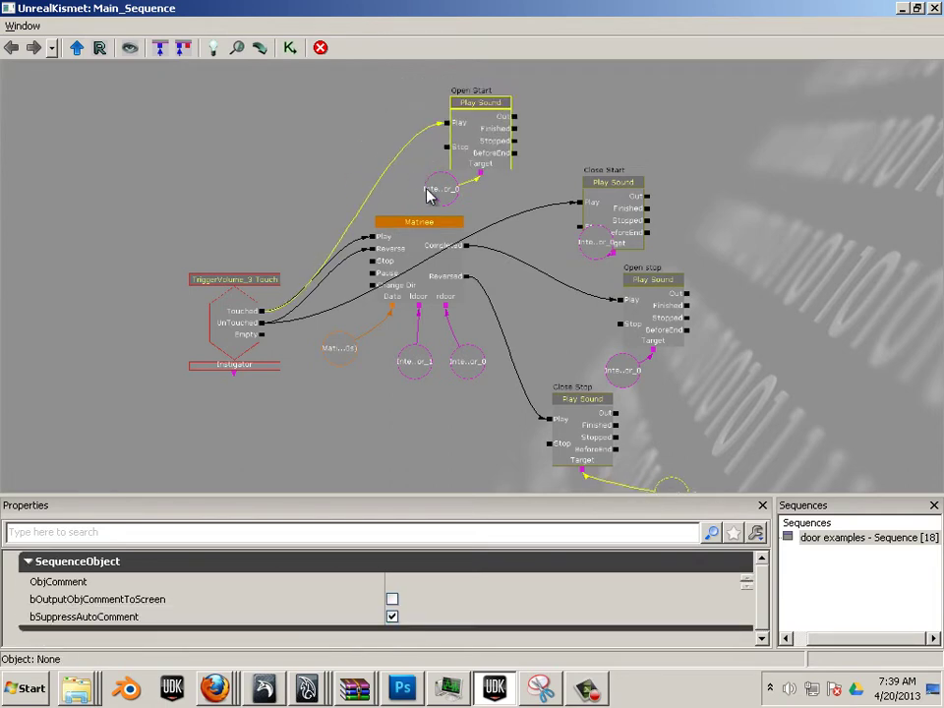
{"action": "left_click", "coordinate": [454, 200]}
{"action": "left_click_drag", "start_coordinate": [455, 200], "coordinate": [492, 197]}
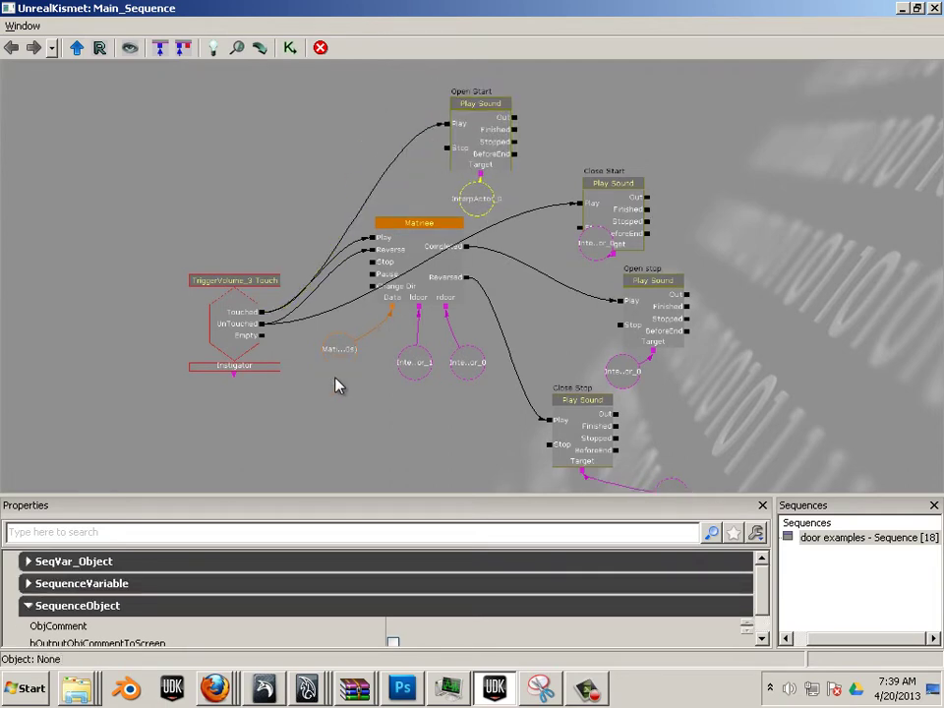
Enlarge the graph area further and move the Close Stop and Close Start variables beneath their sound nodes without overlaps.
{"action": "left_click_drag", "start_coordinate": [367, 494], "coordinate": [377, 579]}
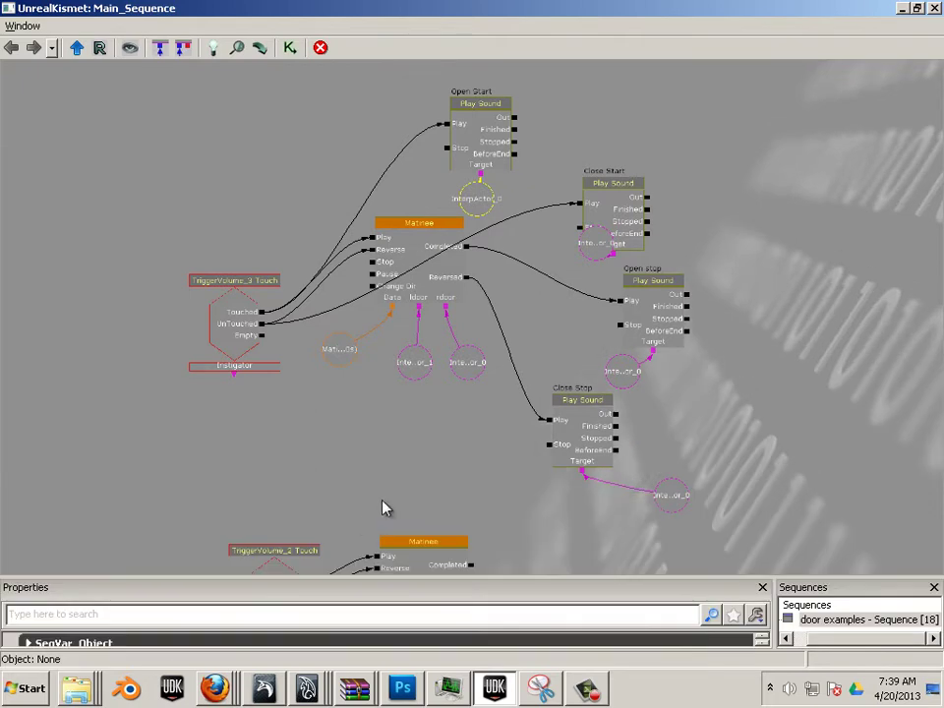
{"action": "scroll", "coordinate": [352, 491], "scroll_direction": "up", "scroll_amount": 3}
{"action": "scroll", "coordinate": [344, 445], "scroll_direction": "down", "scroll_amount": 1}
{"action": "left_click_drag", "start_coordinate": [341, 441], "coordinate": [341, 495]}
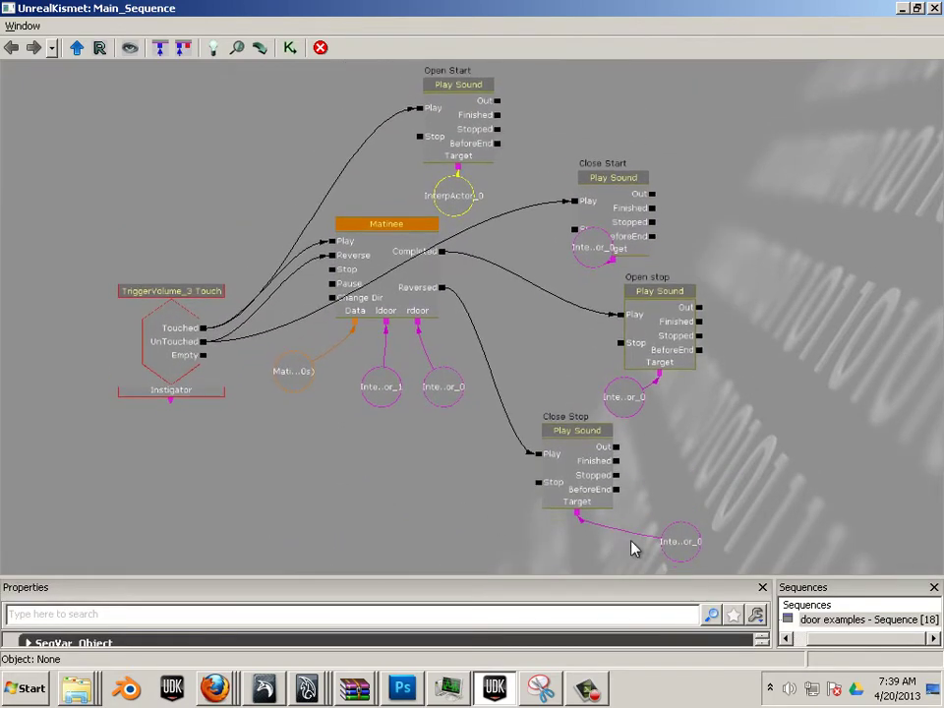
{"action": "left_click_drag", "start_coordinate": [673, 543], "coordinate": [574, 546]}
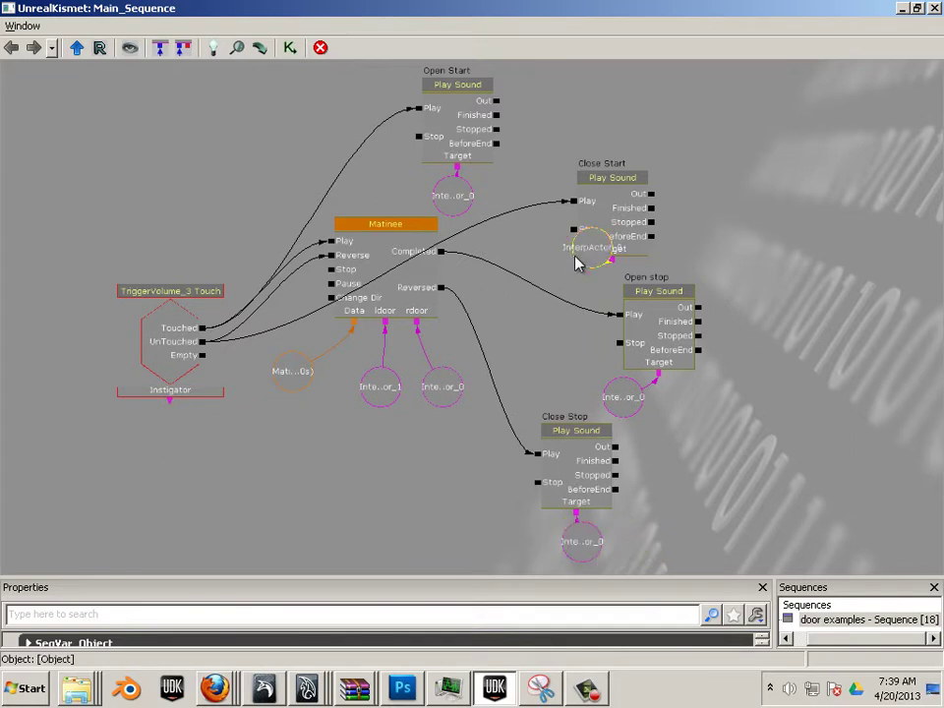
{"action": "left_click_drag", "start_coordinate": [576, 262], "coordinate": [563, 295]}
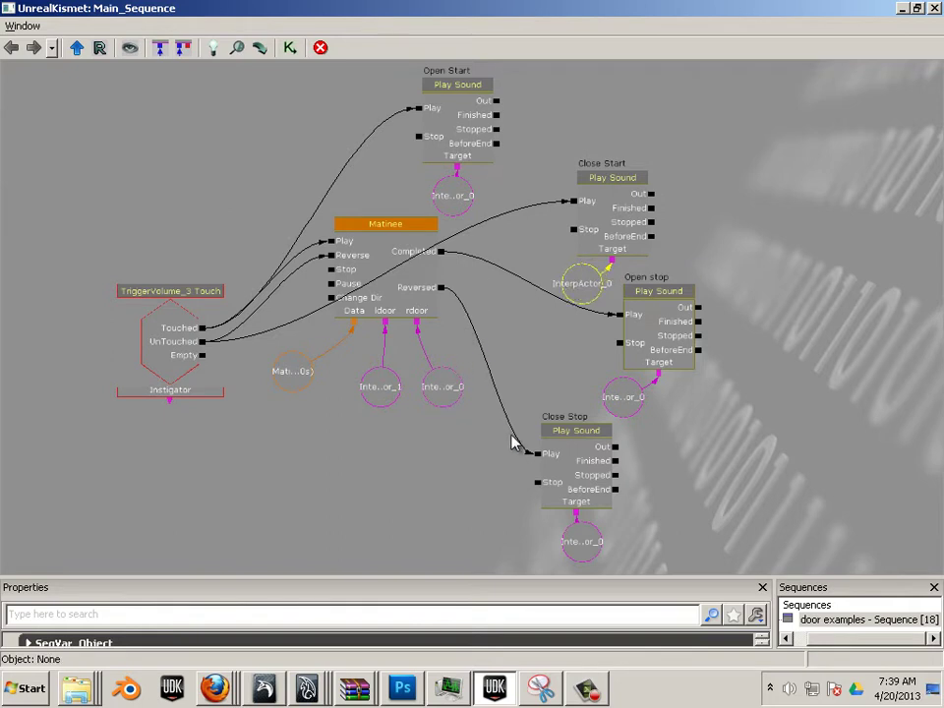
Capture the TriggerVolume_3 door's Kismet network as a rectangular screenshot with the Snipping Tool.
{"action": "left_click", "coordinate": [30, 689]}
{"action": "left_click", "coordinate": [80, 244]}
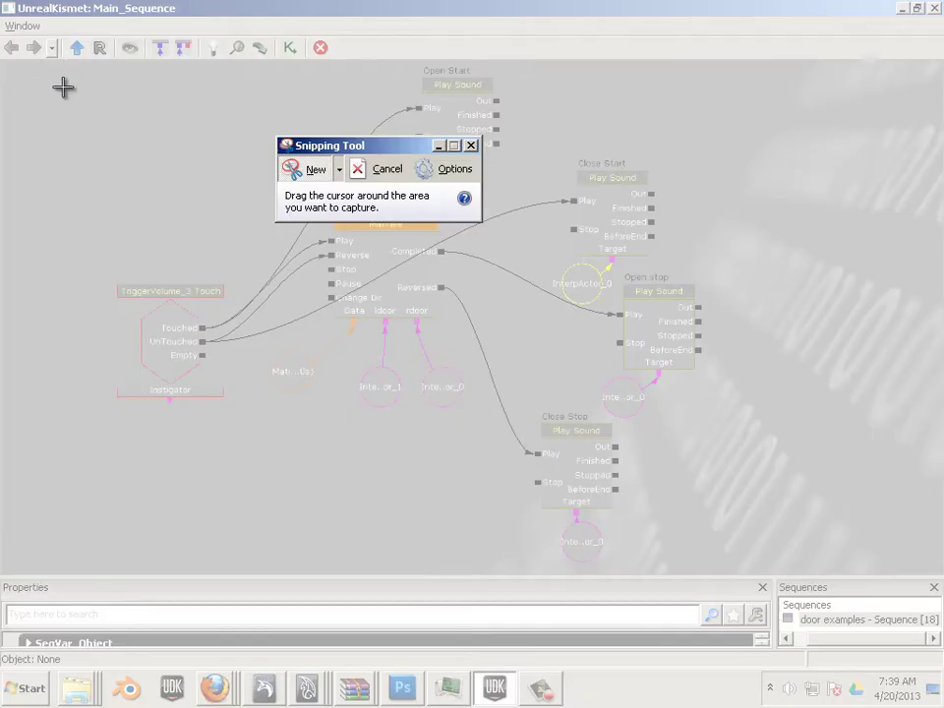
{"action": "left_click_drag", "start_coordinate": [20, 61], "coordinate": [914, 571]}
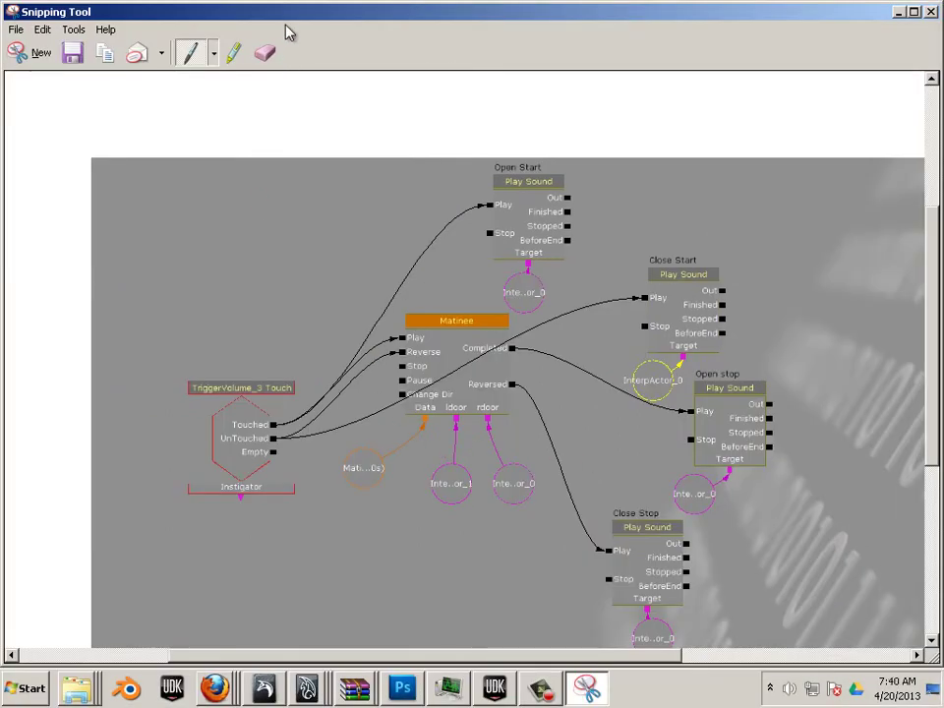
{"action": "key", "text": "ctrl+n"}
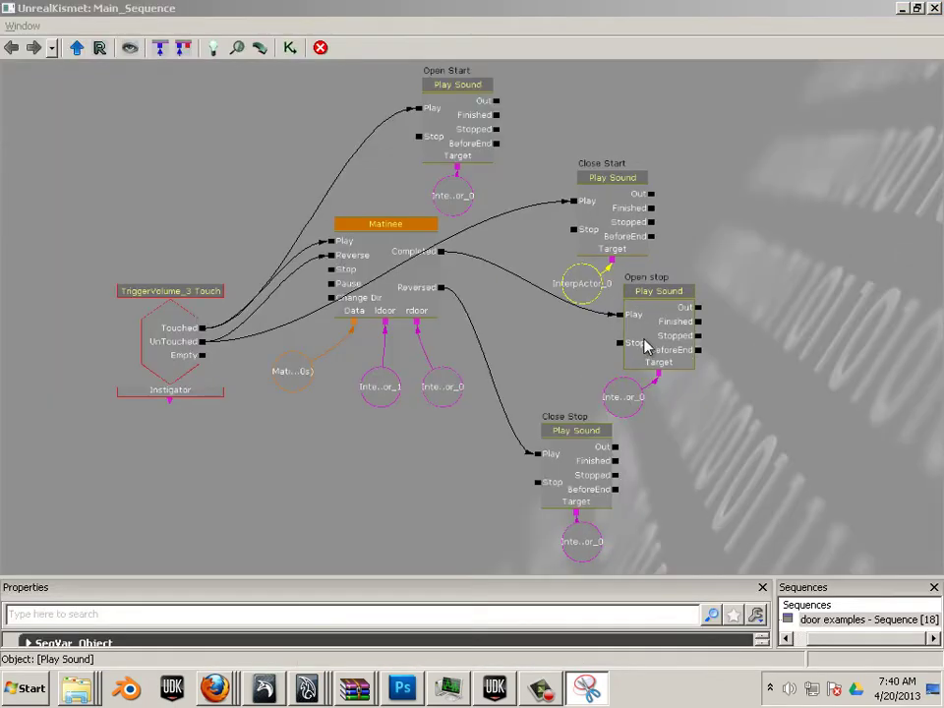
Return to the UDK level editor, move the Content Browser clear of the viewports, and play the level from the floor near the doors.
{"action": "left_click", "coordinate": [462, 22]}
{"action": "key", "text": "alt+Tab"}
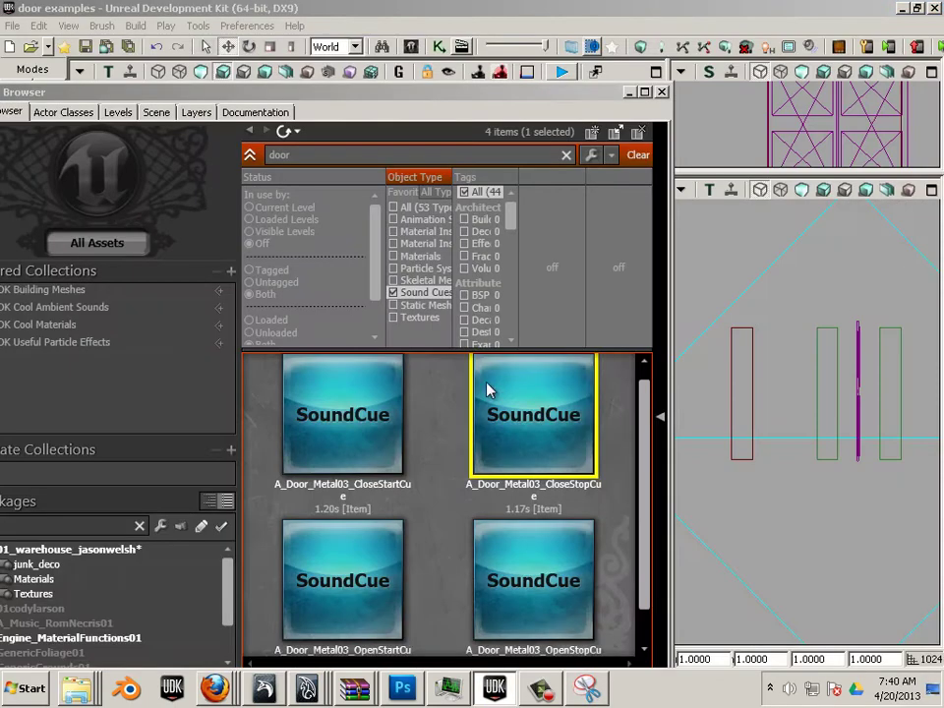
{"action": "left_click_drag", "start_coordinate": [69, 91], "coordinate": [839, 632]}
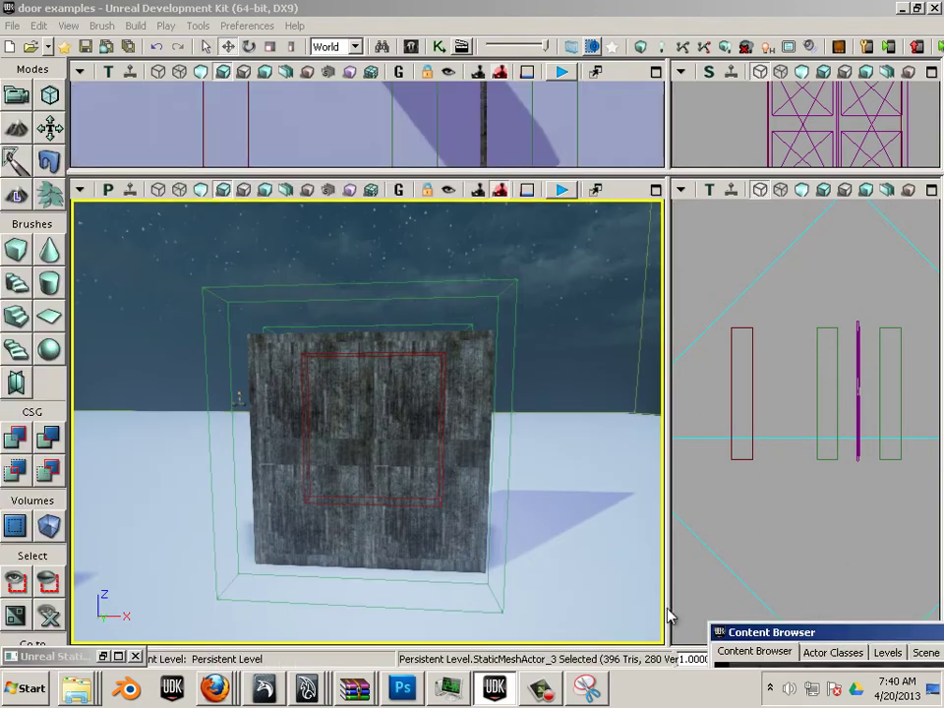
{"action": "left_click_drag", "start_coordinate": [528, 631], "coordinate": [502, 607]}
{"action": "right_click", "coordinate": [500, 613]}
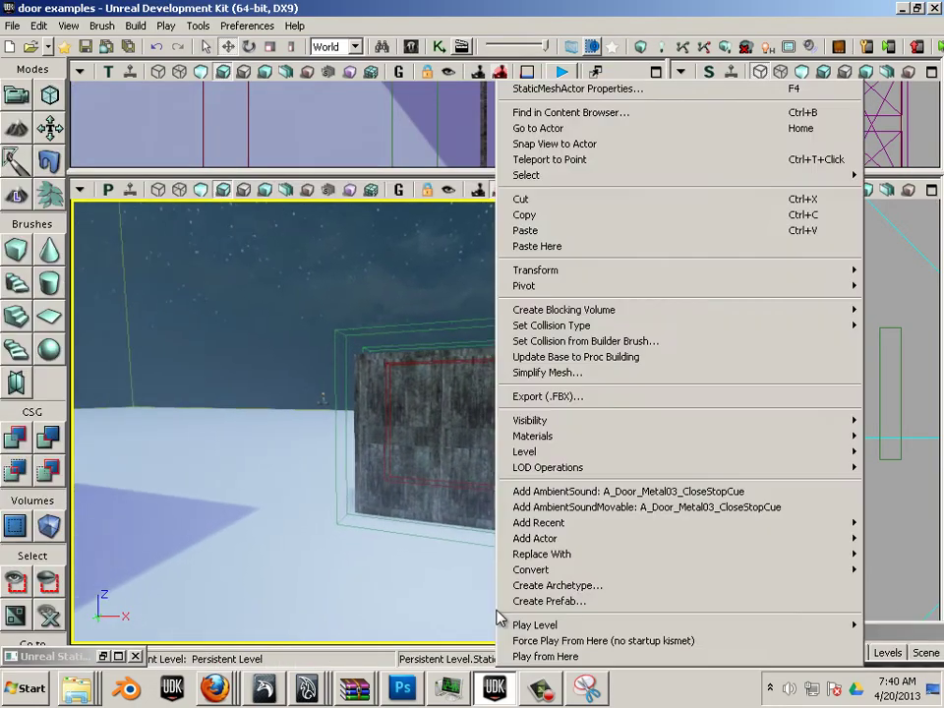
{"action": "left_click", "coordinate": [543, 656]}
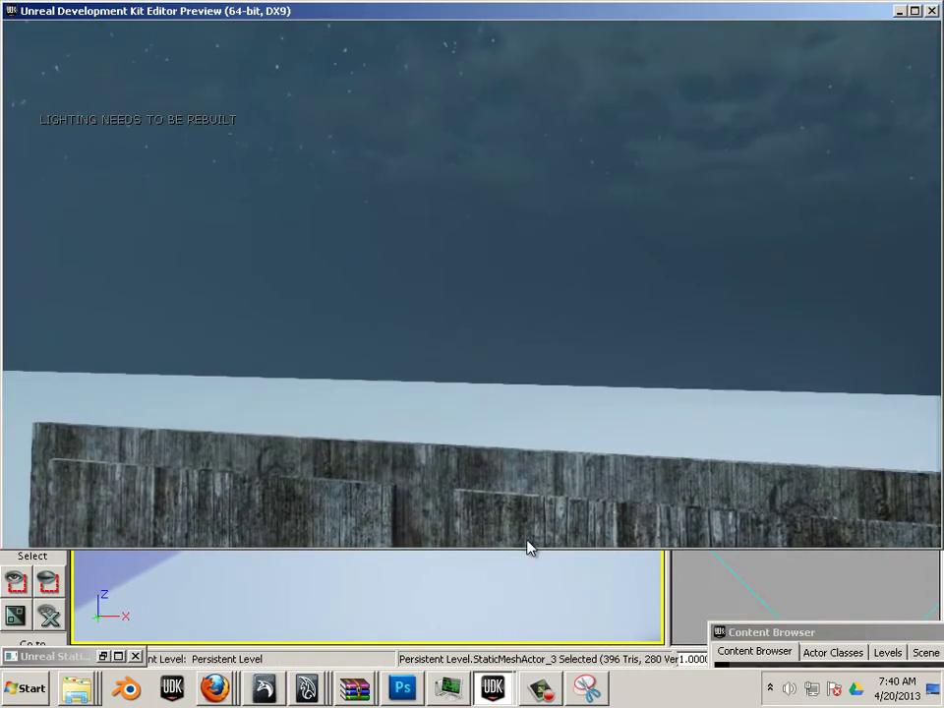
Walk around to the double door in the preview and go into its doorway to test the sounds.
{"action": "key", "text": "s"}
{"action": "key", "text": "d"}
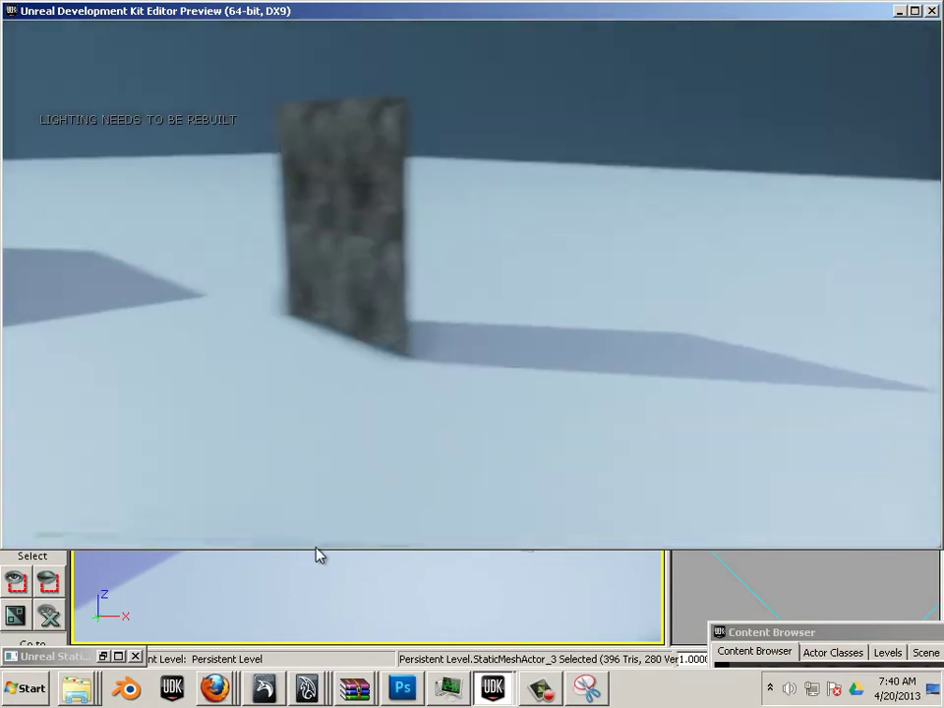
{"action": "key", "text": "d"}
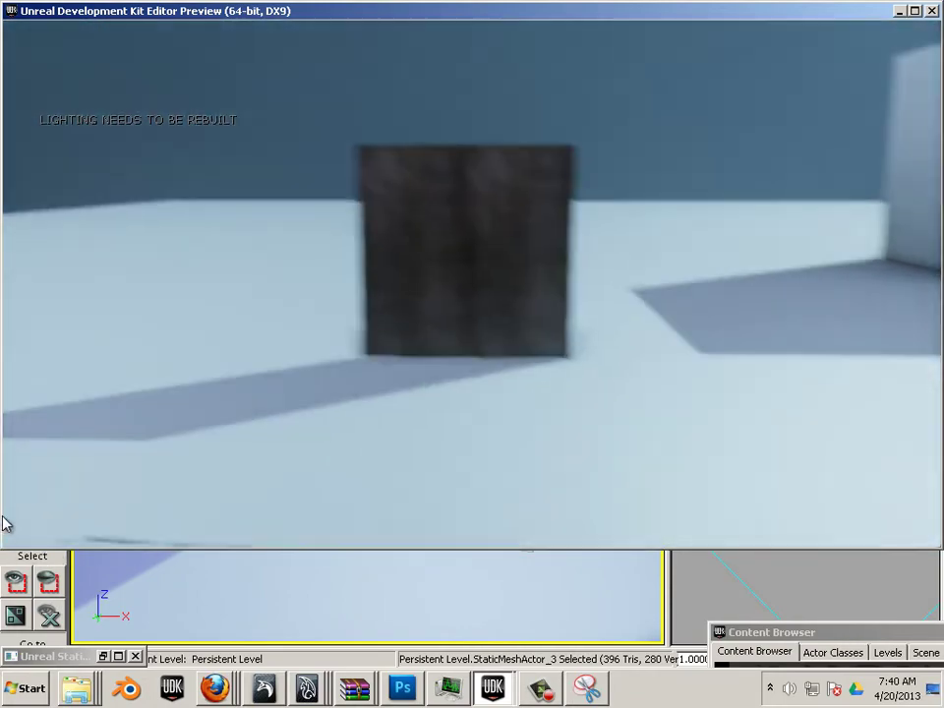
{"action": "key", "text": "w"}
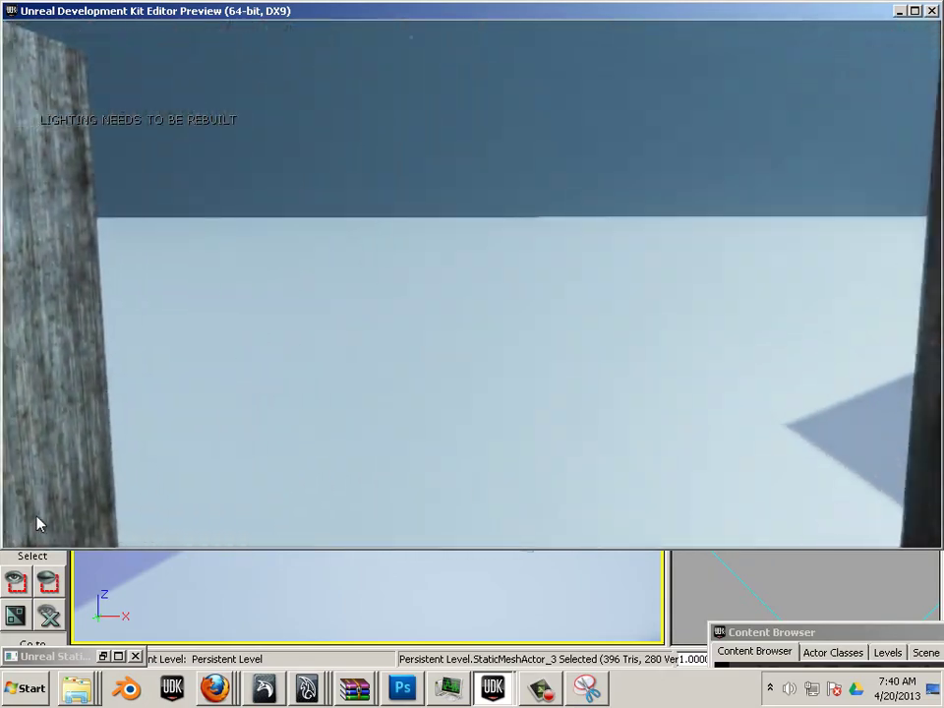
Walk through the double door in the preview and circle around to pass it from both sides, testing the opening and closing sounds.
{"action": "key", "text": "w"}
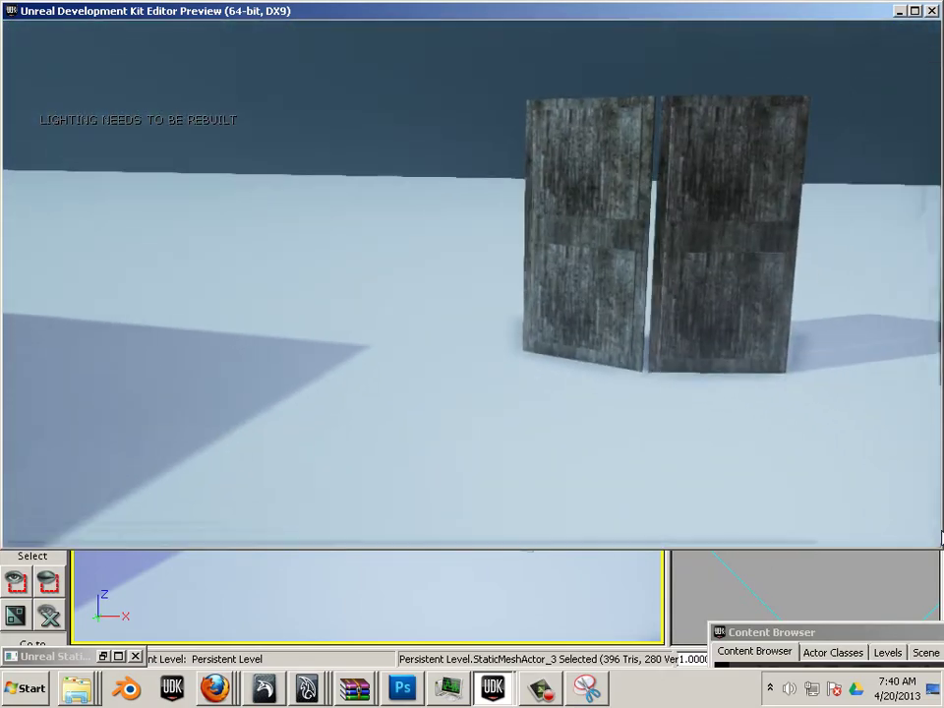
{"action": "key", "text": "w"}
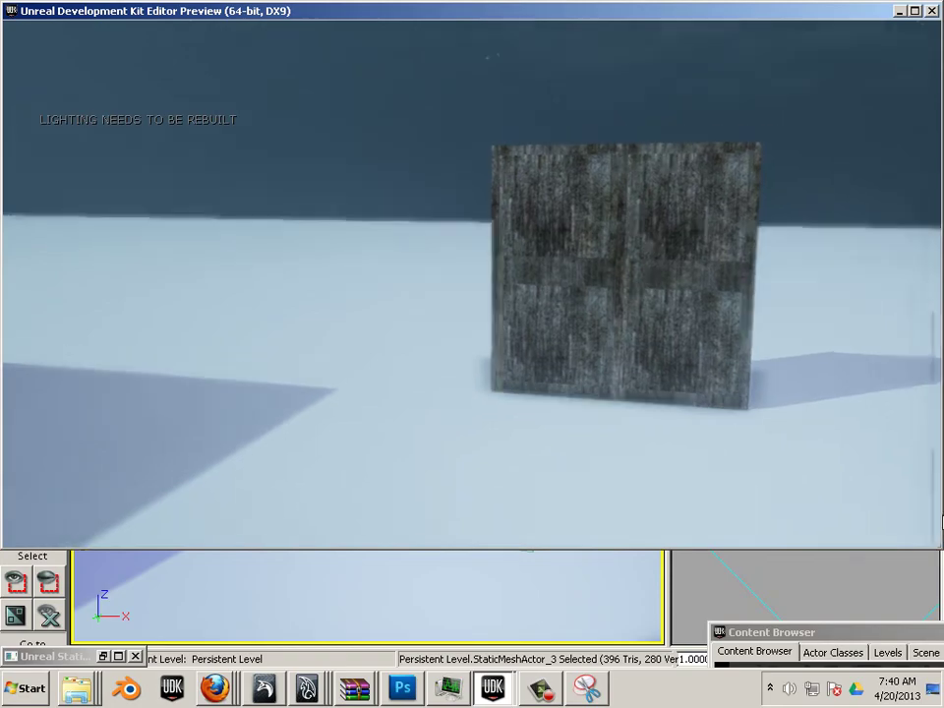
{"action": "key", "text": "w"}
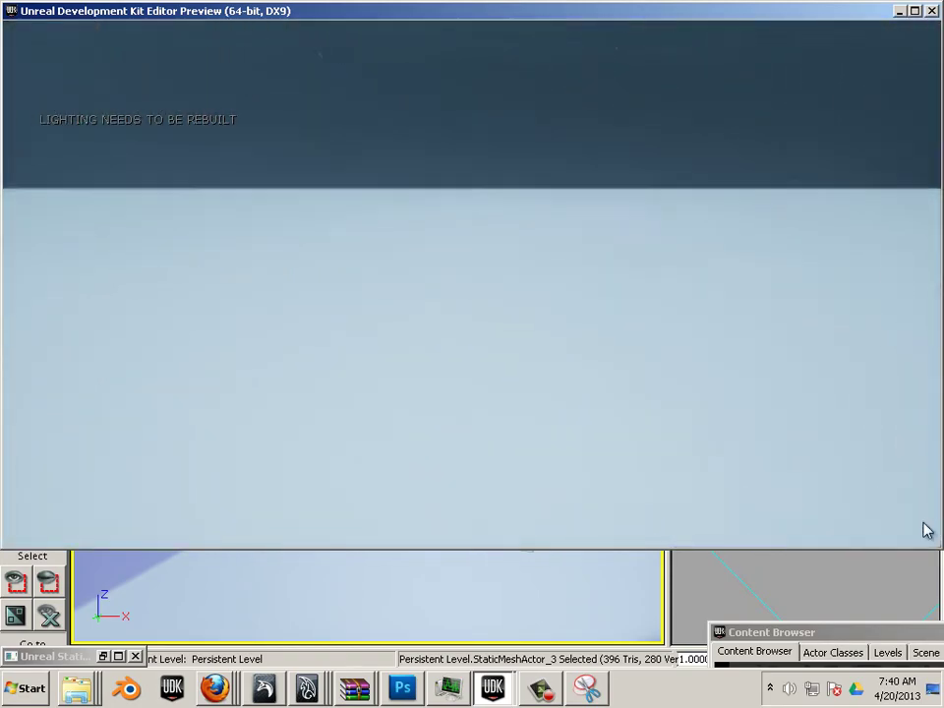
{"action": "key", "text": "s"}
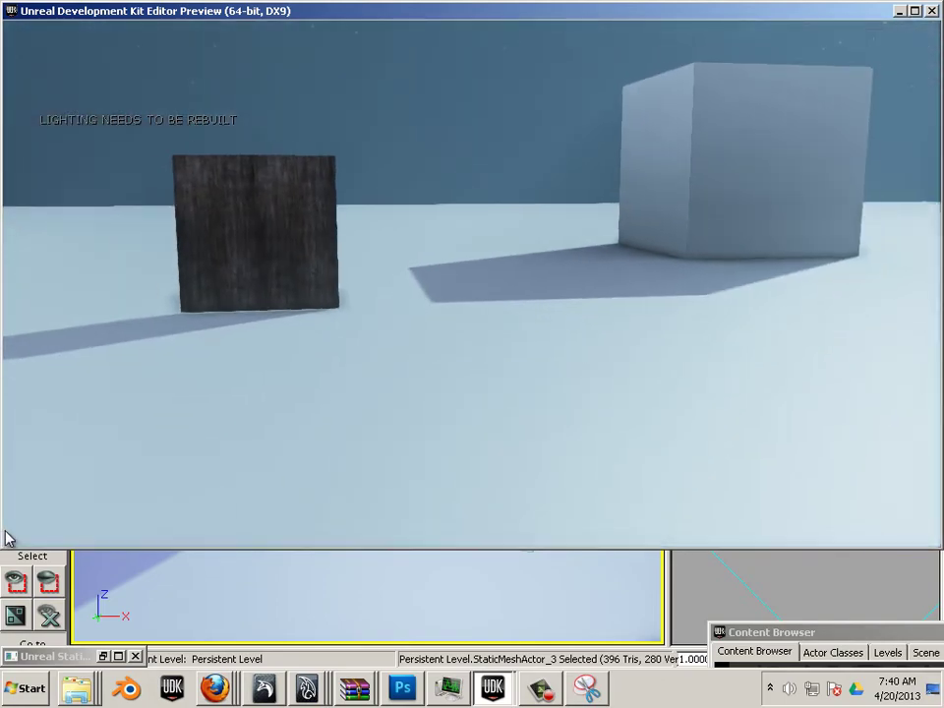
{"action": "key", "text": "w"}
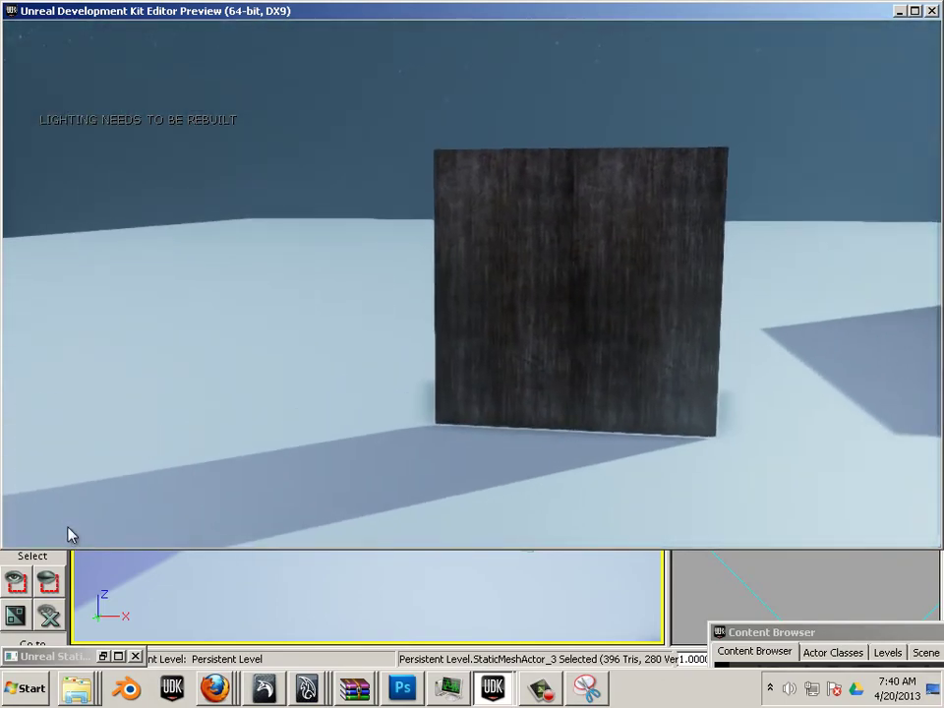
{"action": "key", "text": "w"}
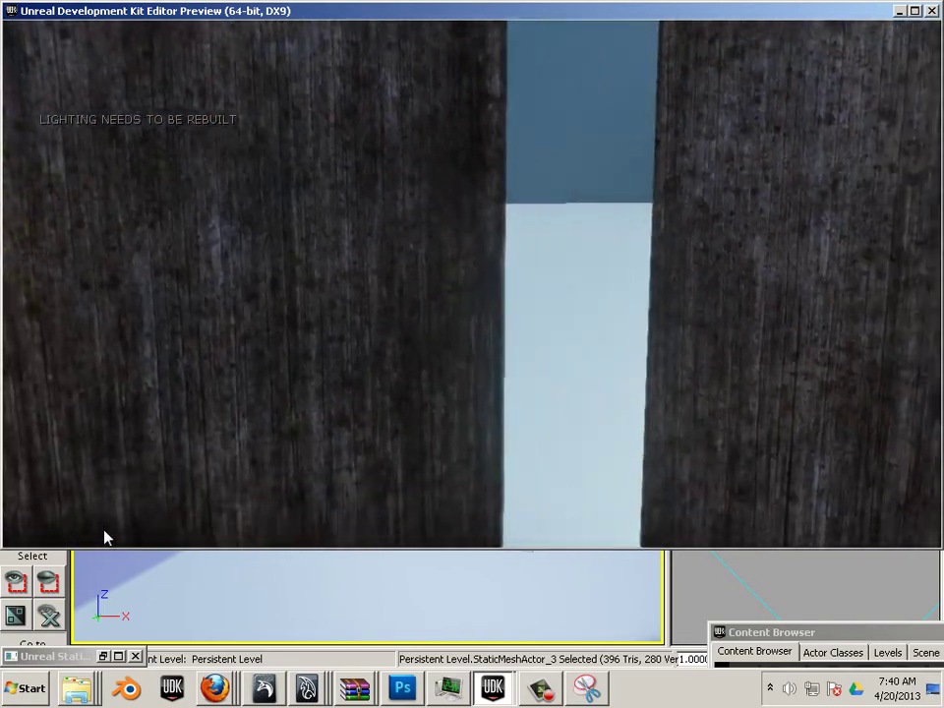
{"action": "key", "text": "w"}
{"action": "key", "text": "s"}
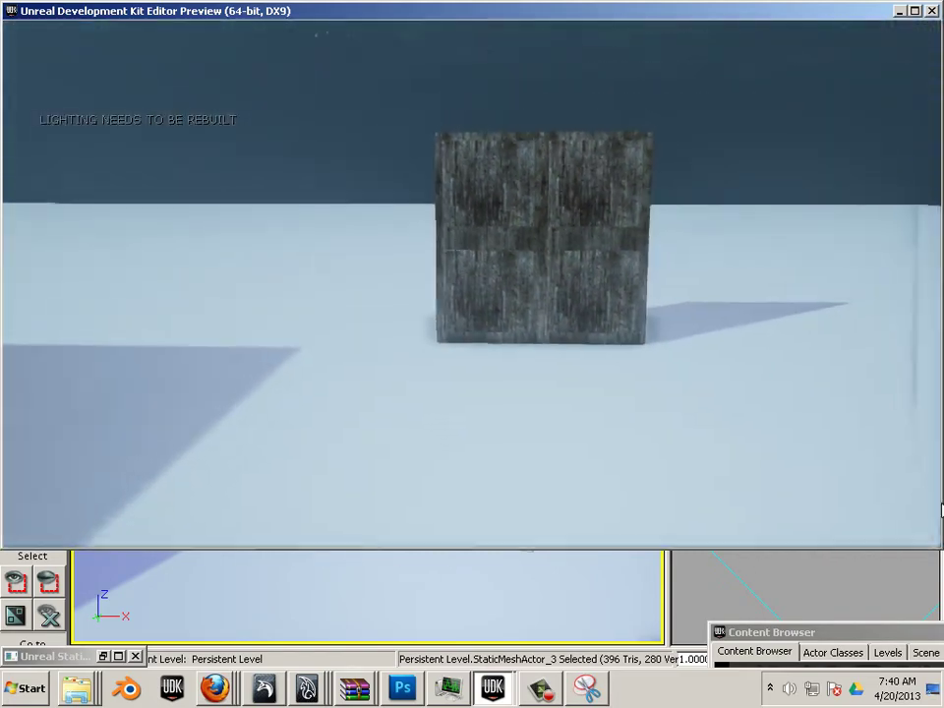
Approach the front of the closed double door, pass back and forth through it to retest the sounds, and end the preview.
{"action": "key", "text": "w"}
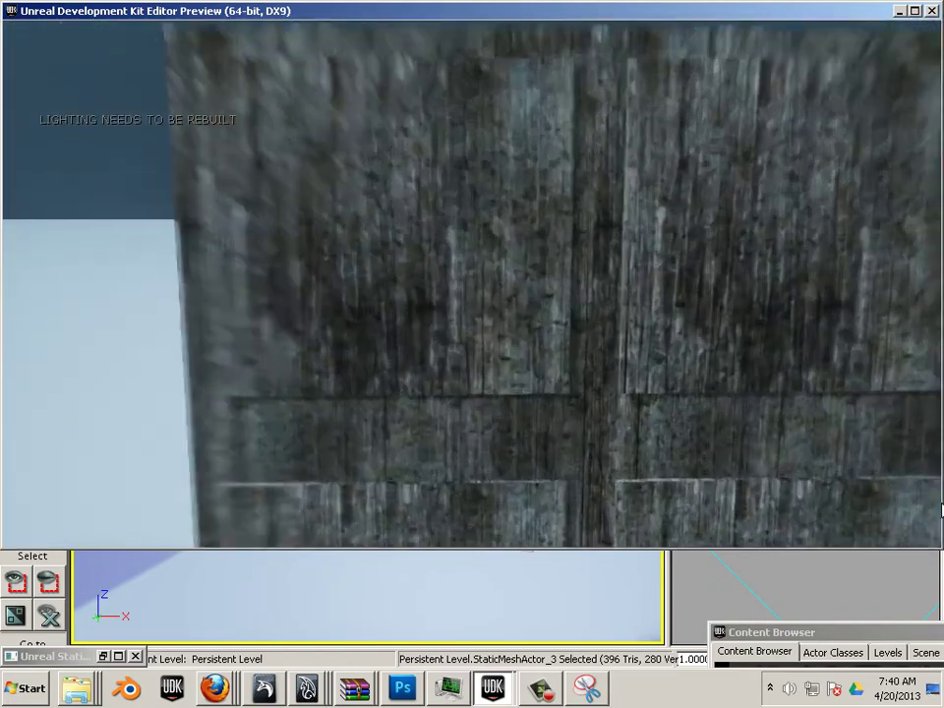
{"action": "key", "text": "w"}
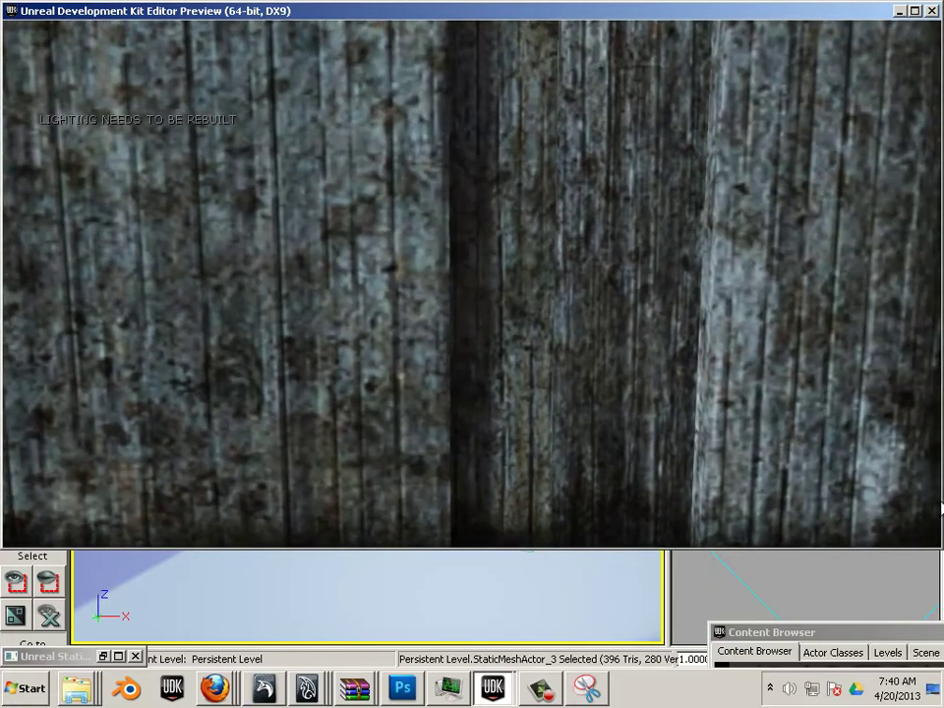
{"action": "key", "text": "s"}
{"action": "key", "text": "w"}
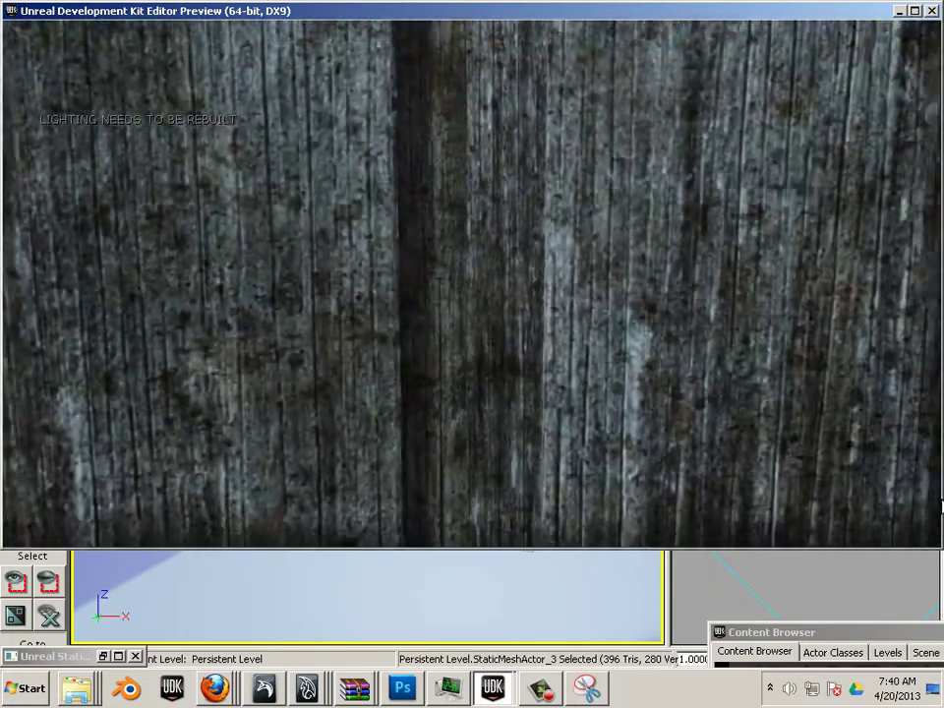
{"action": "key", "text": "w"}
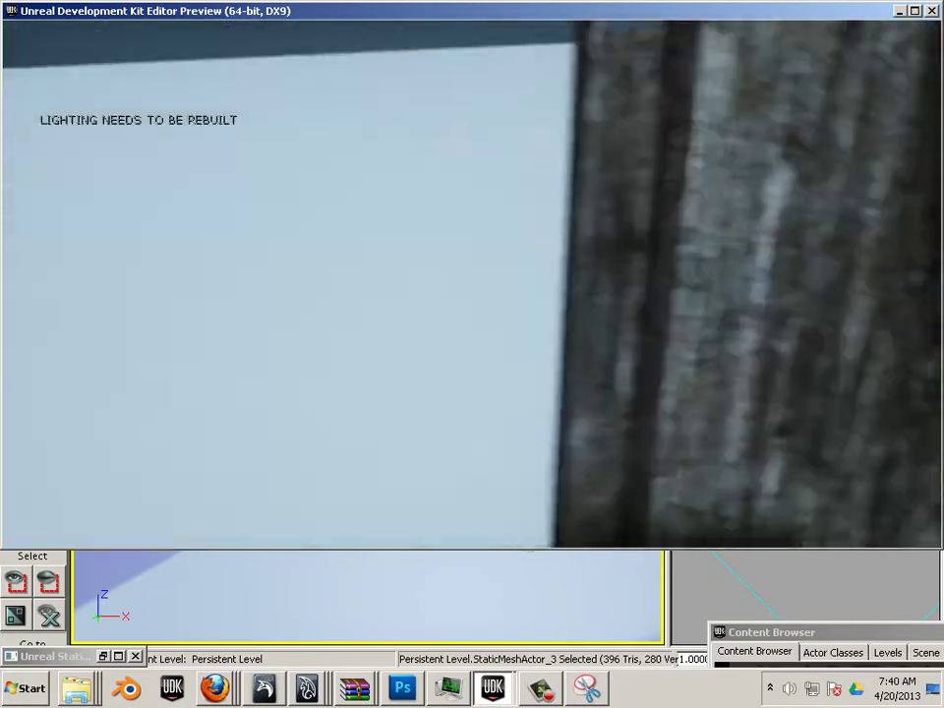
{"action": "key", "text": "s"}
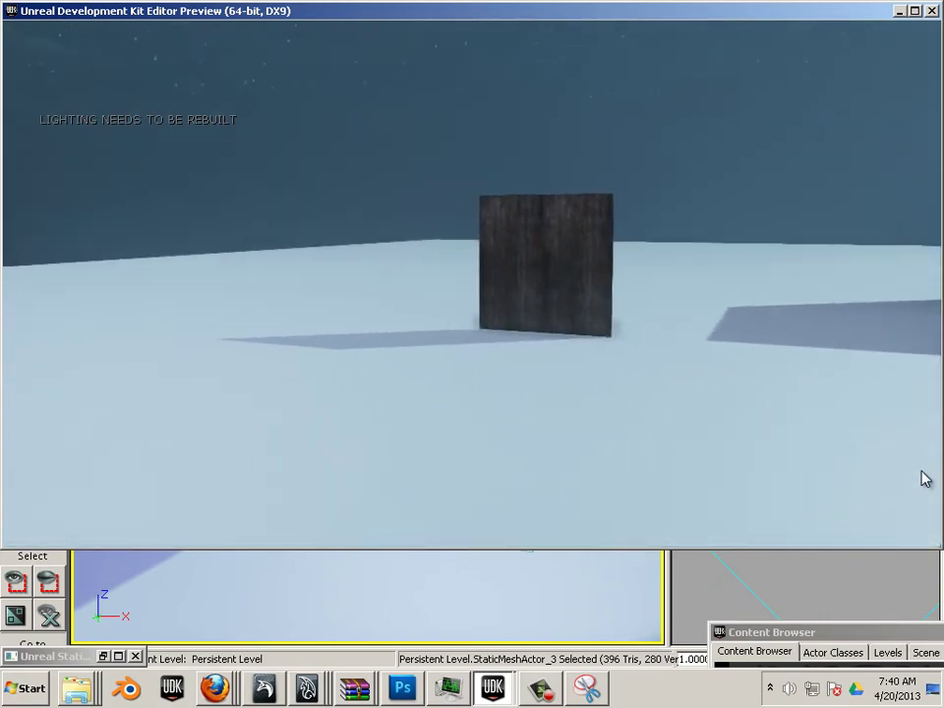
{"action": "key", "text": "w"}
{"action": "key", "text": "w"}
{"action": "key", "text": "Escape"}
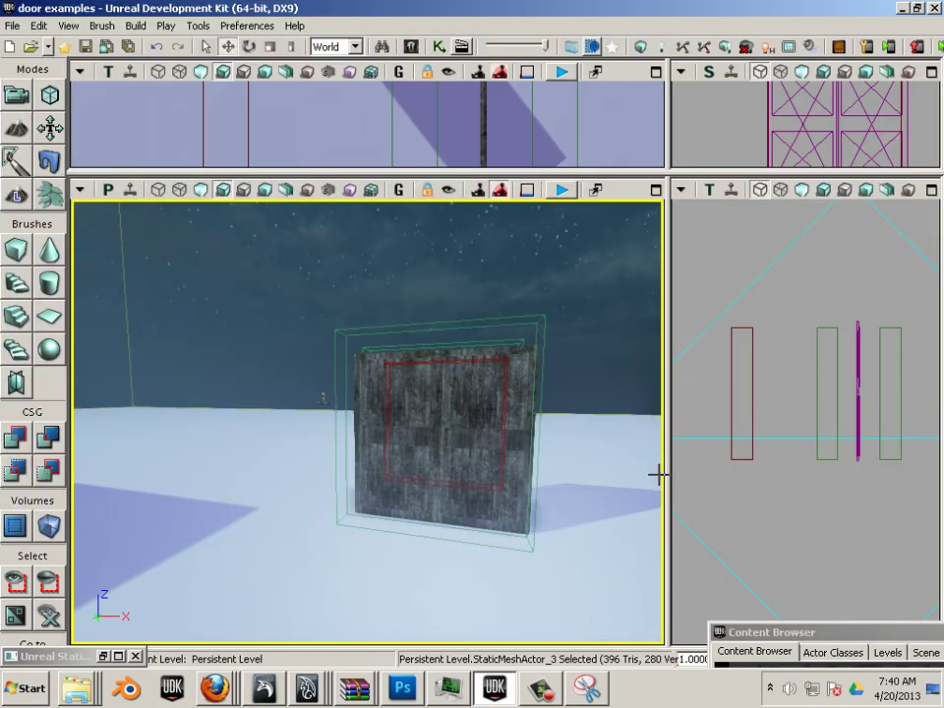
Select TriggerVolume_3 beside the double door and open Kismet with both trigger networks in view.
{"action": "left_click_drag", "start_coordinate": [604, 477], "coordinate": [248, 515]}
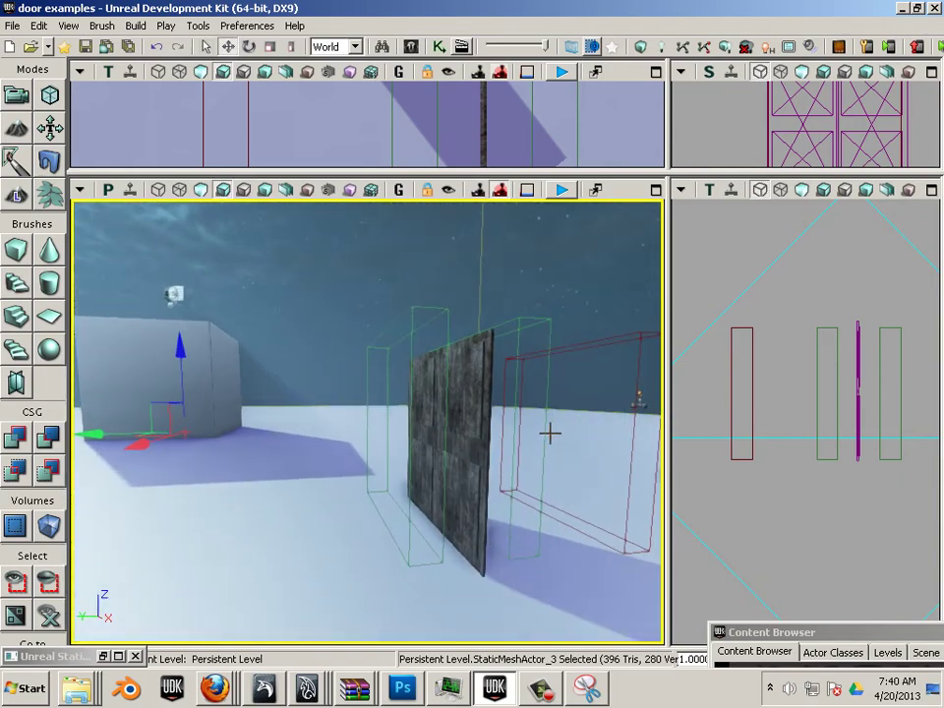
{"action": "left_click", "coordinate": [517, 373]}
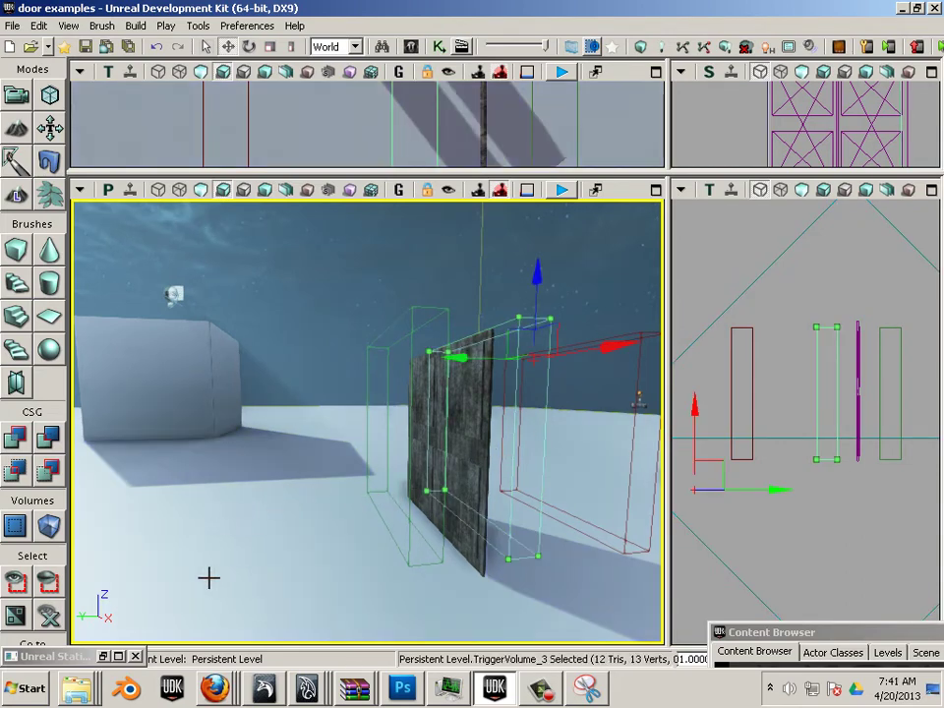
{"action": "left_click_drag", "start_coordinate": [204, 577], "coordinate": [631, 533]}
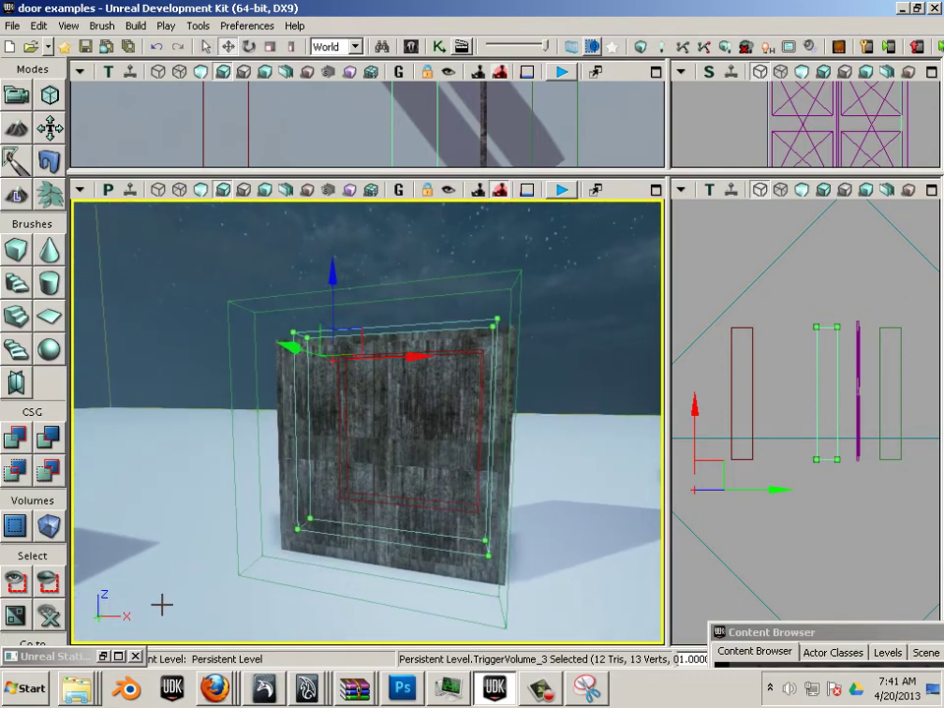
{"action": "key", "text": "F4"}
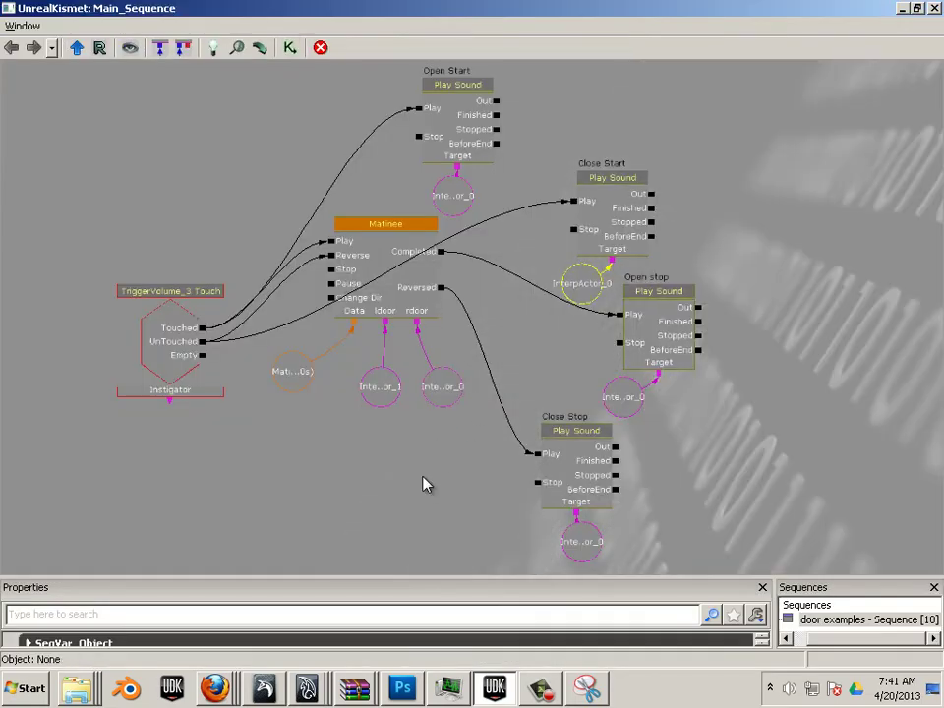
{"action": "left_click_drag", "start_coordinate": [425, 484], "coordinate": [575, 372]}
{"action": "scroll", "coordinate": [575, 372], "scroll_direction": "down", "scroll_amount": 3}
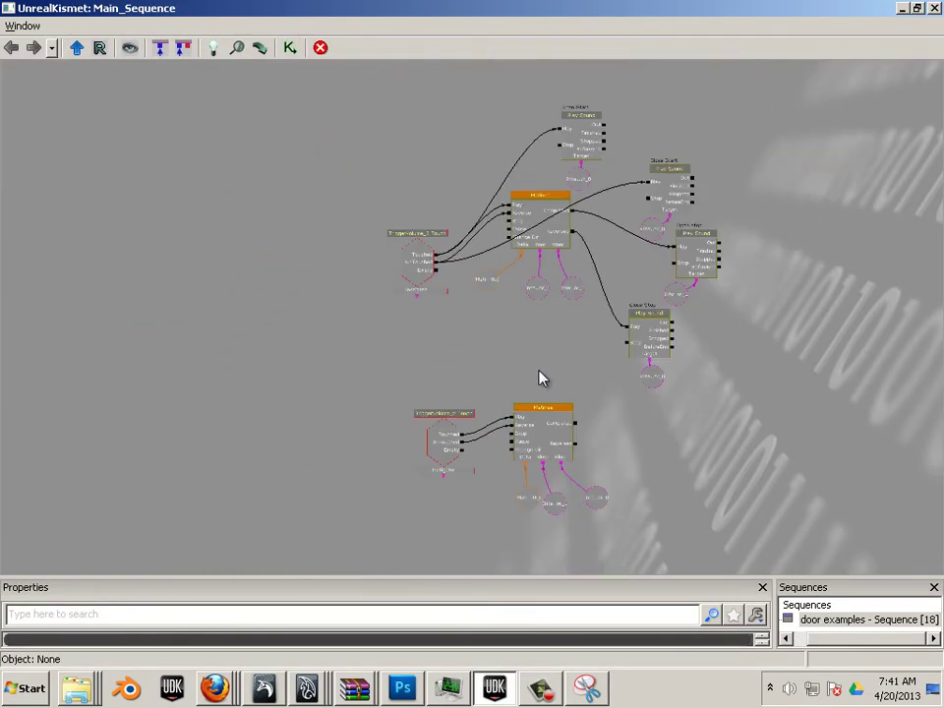
Select the TriggerVolume_2 Touch event with its Matinee and variables, and move the group above the TriggerVolume_3 network.
{"action": "left_click", "coordinate": [445, 440]}
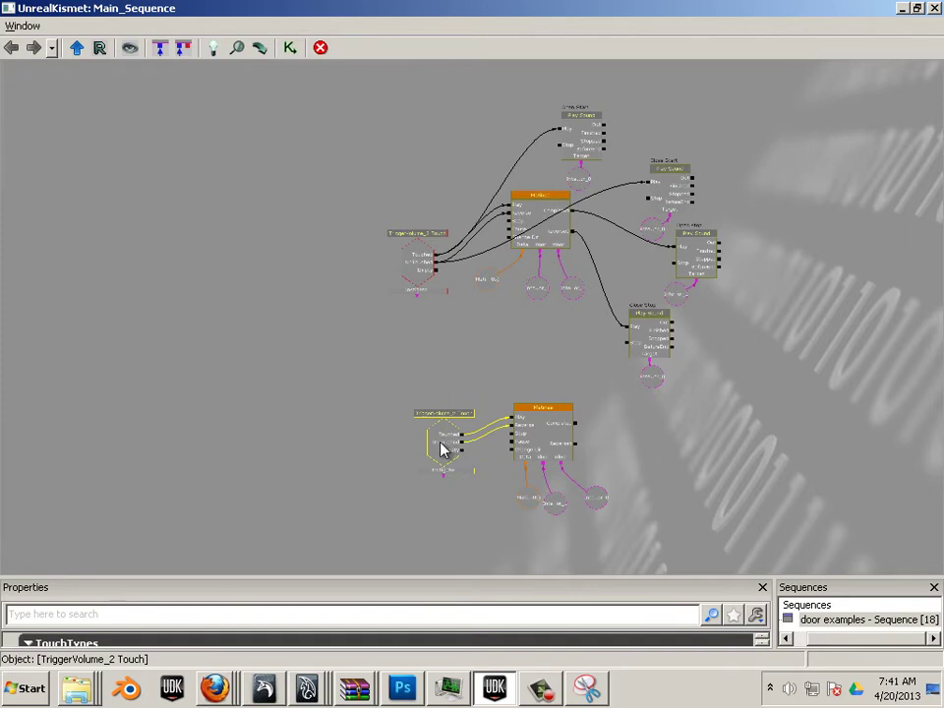
{"action": "left_click", "coordinate": [601, 502]}
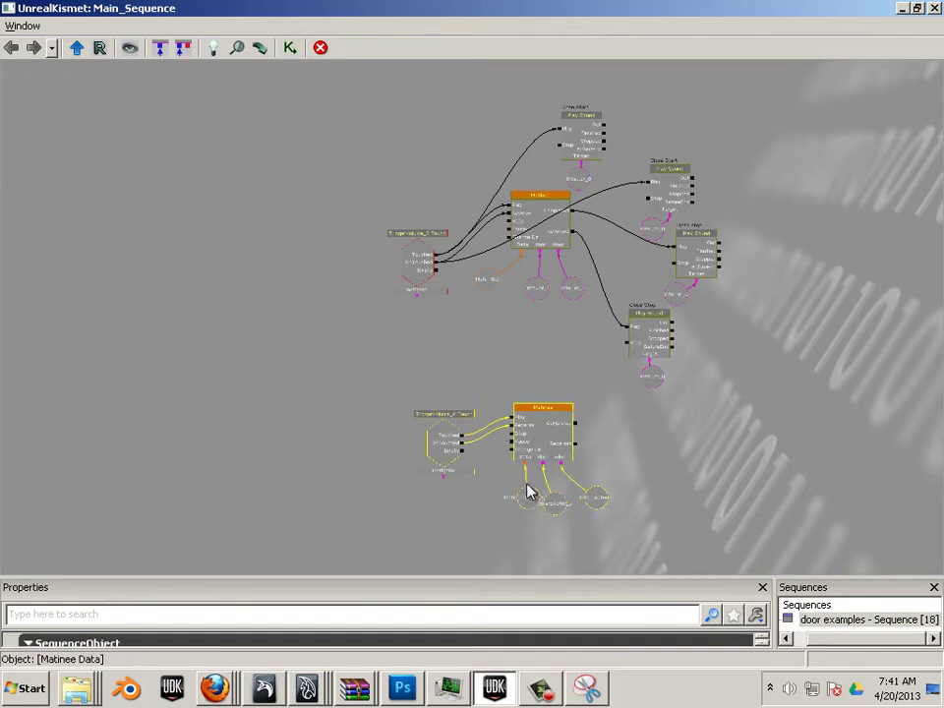
{"action": "left_click_drag", "start_coordinate": [541, 436], "coordinate": [417, 120]}
{"action": "left_click_drag", "start_coordinate": [422, 222], "coordinate": [342, 360]}
{"action": "scroll", "coordinate": [393, 380], "scroll_direction": "up", "scroll_amount": 5}
Connect TriggerVolume_2's Touched output to Open Start's Play input, and its Matinee's Completed output to Open stop's Play input.
{"action": "left_click_drag", "start_coordinate": [193, 177], "coordinate": [574, 205]}
{"action": "left_click_drag", "start_coordinate": [391, 172], "coordinate": [356, 128]}
{"action": "left_click", "coordinate": [352, 116]}
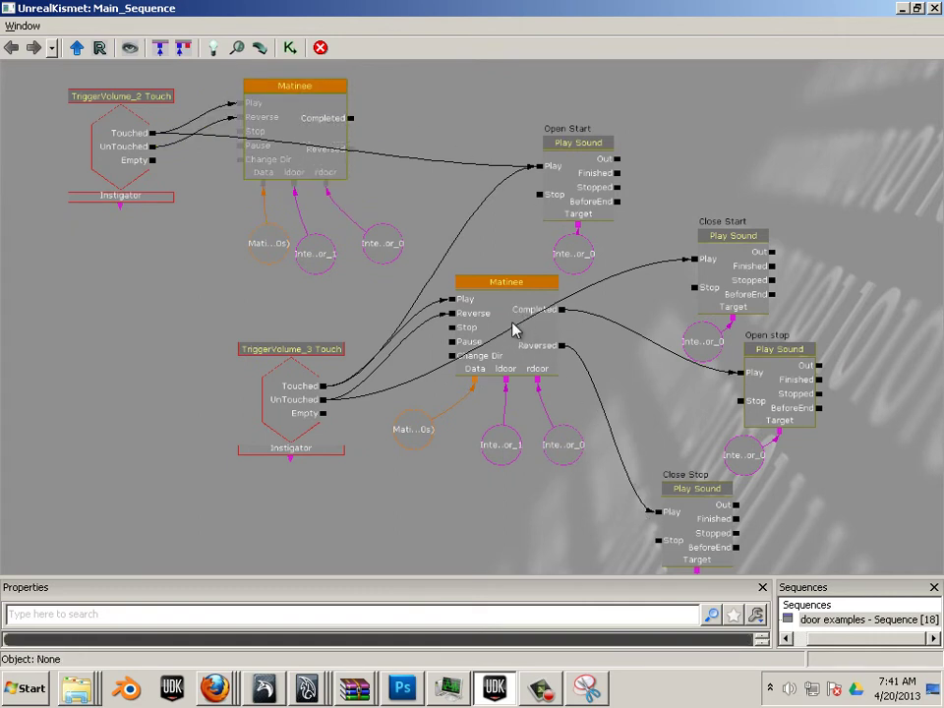
{"action": "left_click_drag", "start_coordinate": [444, 143], "coordinate": [742, 376]}
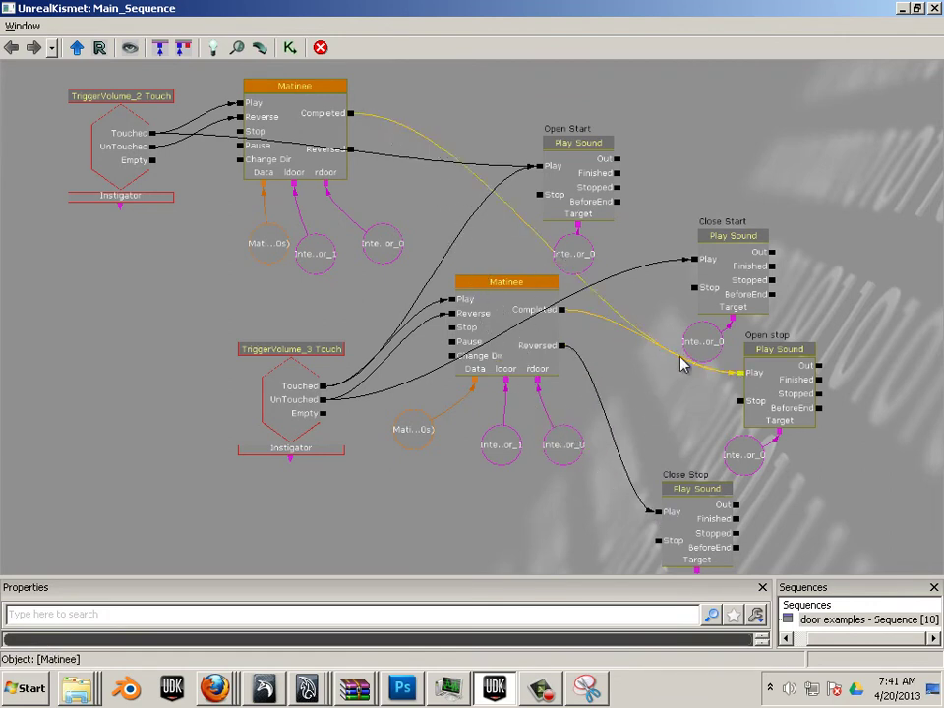
{"action": "left_click", "coordinate": [315, 271]}
Connect TriggerVolume_2's UnTouched output to Close Start's Play input, and its Matinee's Reversed output to Open stop's Stop input.
{"action": "left_click", "coordinate": [156, 155]}
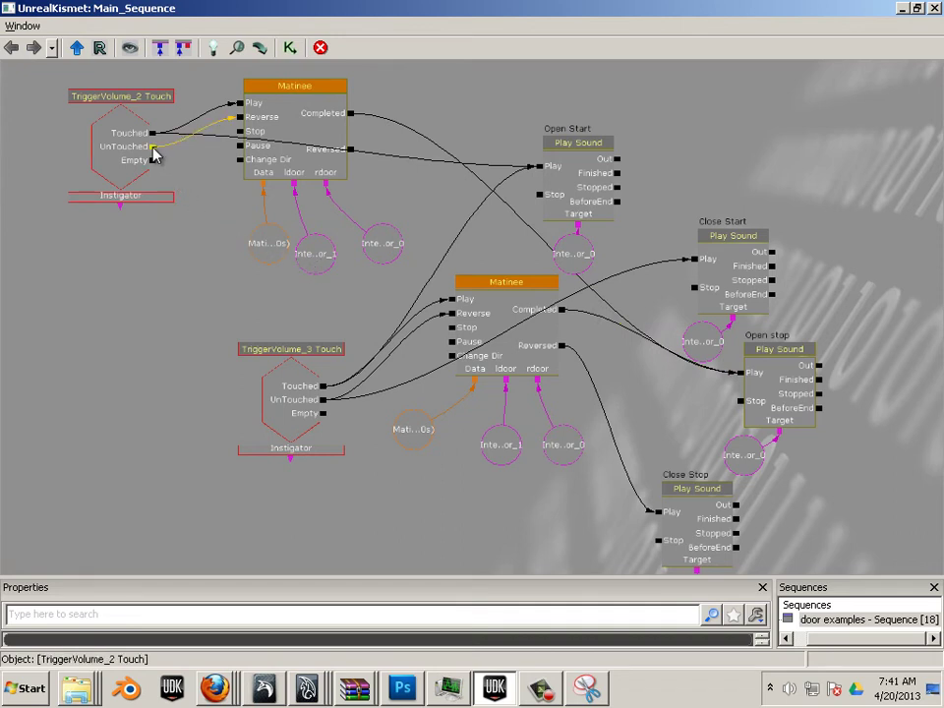
{"action": "left_click_drag", "start_coordinate": [154, 146], "coordinate": [693, 262]}
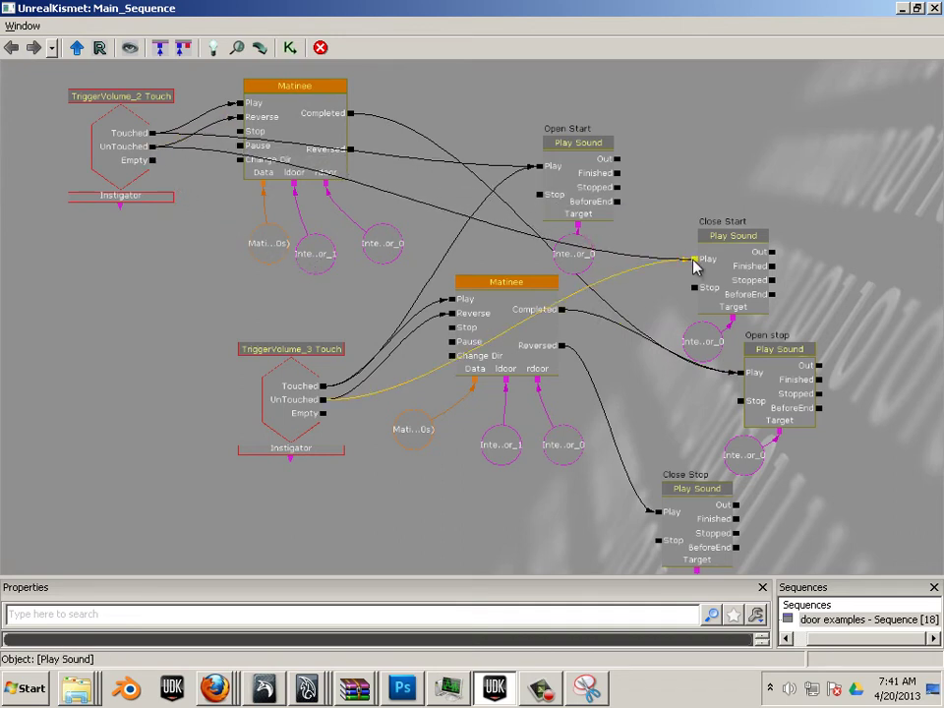
{"action": "left_click", "coordinate": [345, 268]}
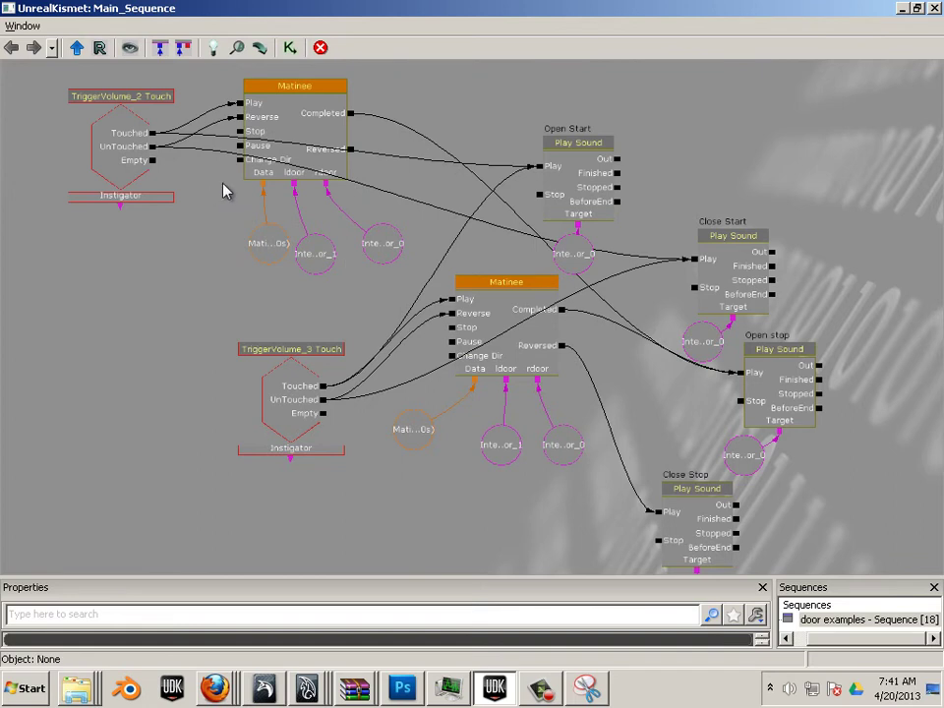
{"action": "left_click_drag", "start_coordinate": [358, 155], "coordinate": [738, 405]}
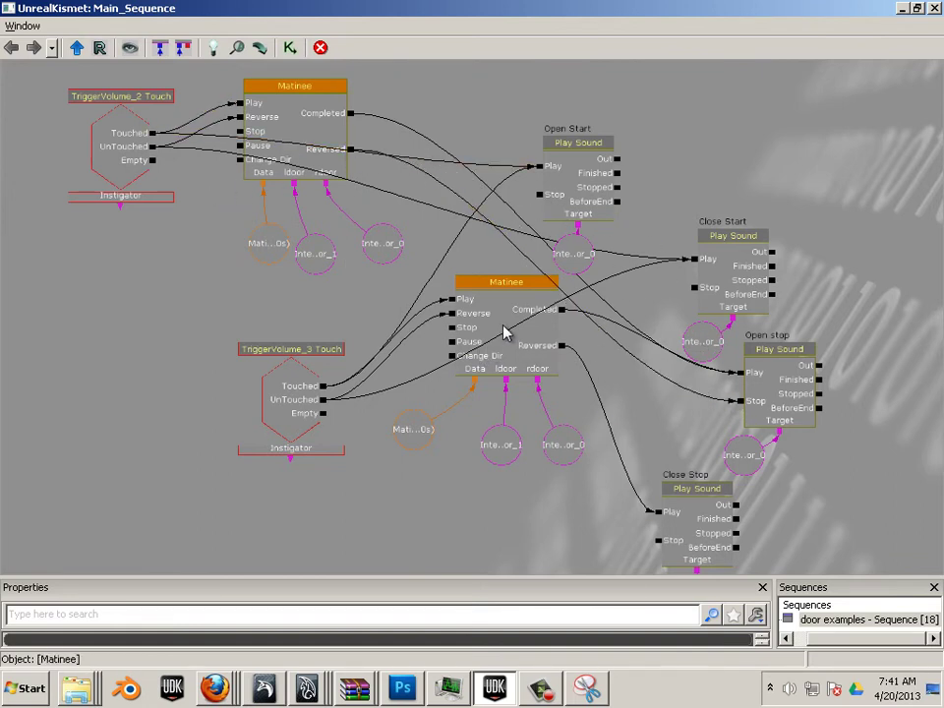
Spread the Open Start and Close Start sound nodes farther apart, placing each InterpActor_0 variable beneath its node.
{"action": "left_click", "coordinate": [580, 177]}
{"action": "left_click_drag", "start_coordinate": [578, 145], "coordinate": [644, 126]}
{"action": "left_click", "coordinate": [752, 311]}
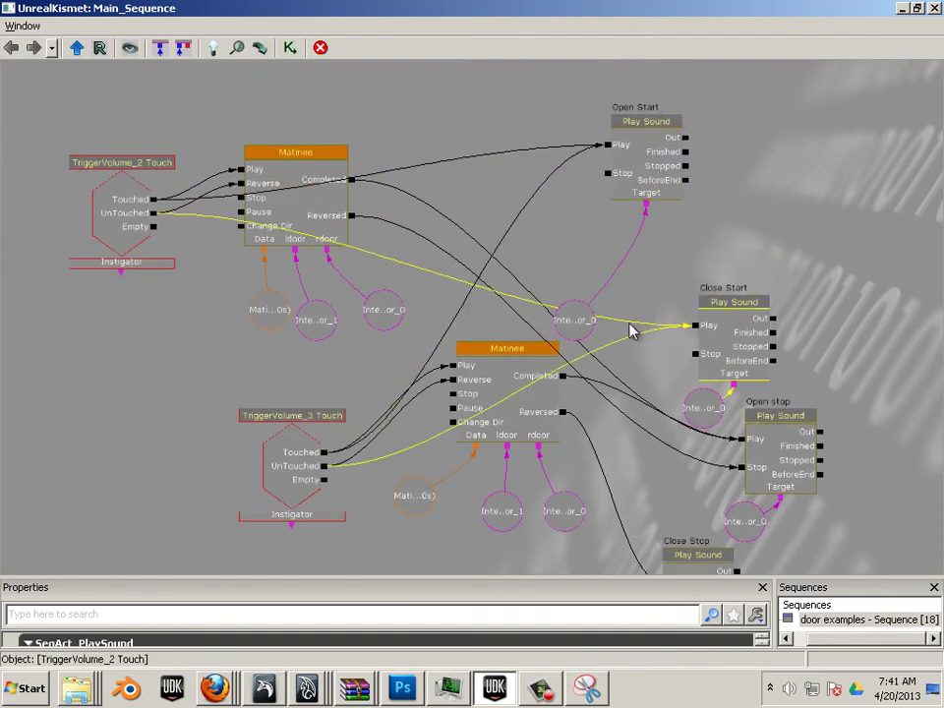
{"action": "left_click_drag", "start_coordinate": [568, 333], "coordinate": [643, 269]}
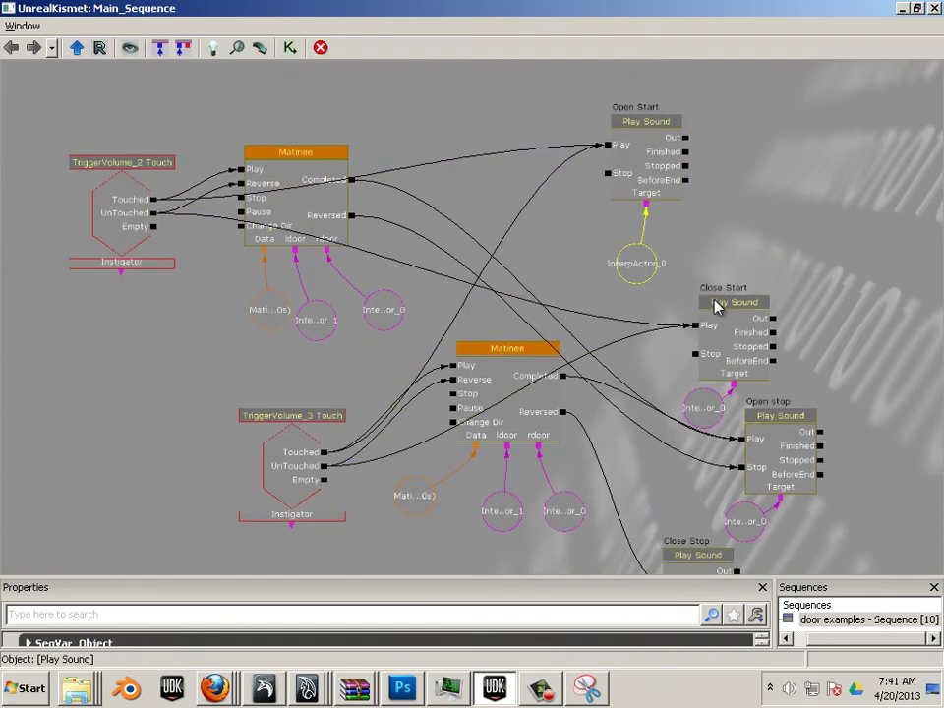
{"action": "left_click", "coordinate": [728, 306]}
{"action": "left_click_drag", "start_coordinate": [730, 307], "coordinate": [798, 218]}
{"action": "left_click_drag", "start_coordinate": [710, 391], "coordinate": [788, 349]}
{"action": "left_click", "coordinate": [635, 258]}
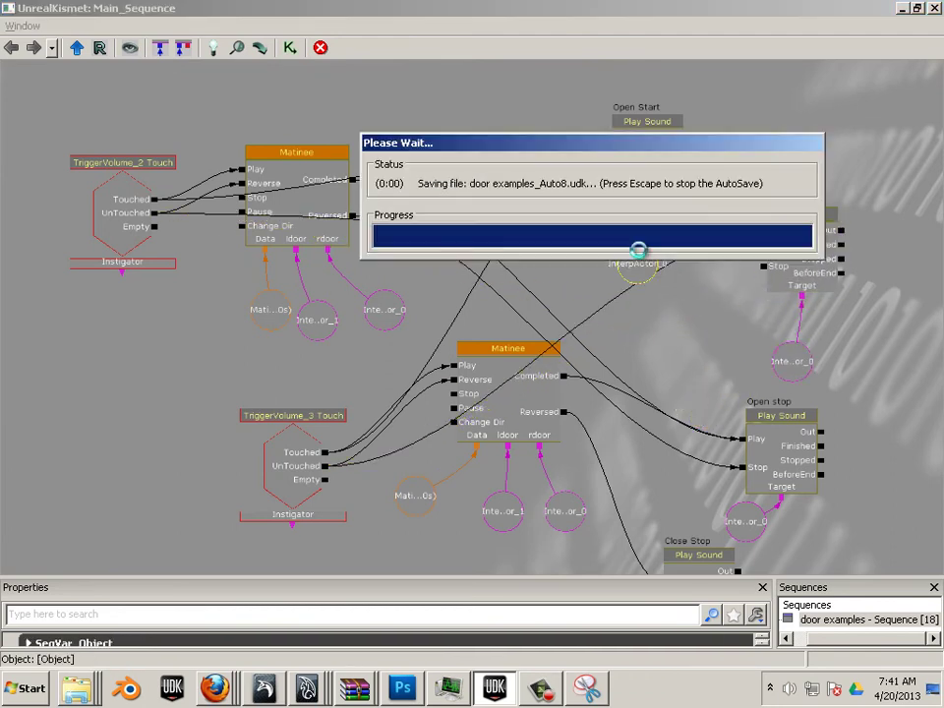
{"action": "left_click_drag", "start_coordinate": [639, 191], "coordinate": [580, 91]}
{"action": "left_click_drag", "start_coordinate": [641, 265], "coordinate": [591, 191]}
Move the Open stop sound node and its InterpActor_0 variable together, farther away from the Matinee nodes.
{"action": "left_click", "coordinate": [780, 238]}
{"action": "left_click", "coordinate": [795, 421]}
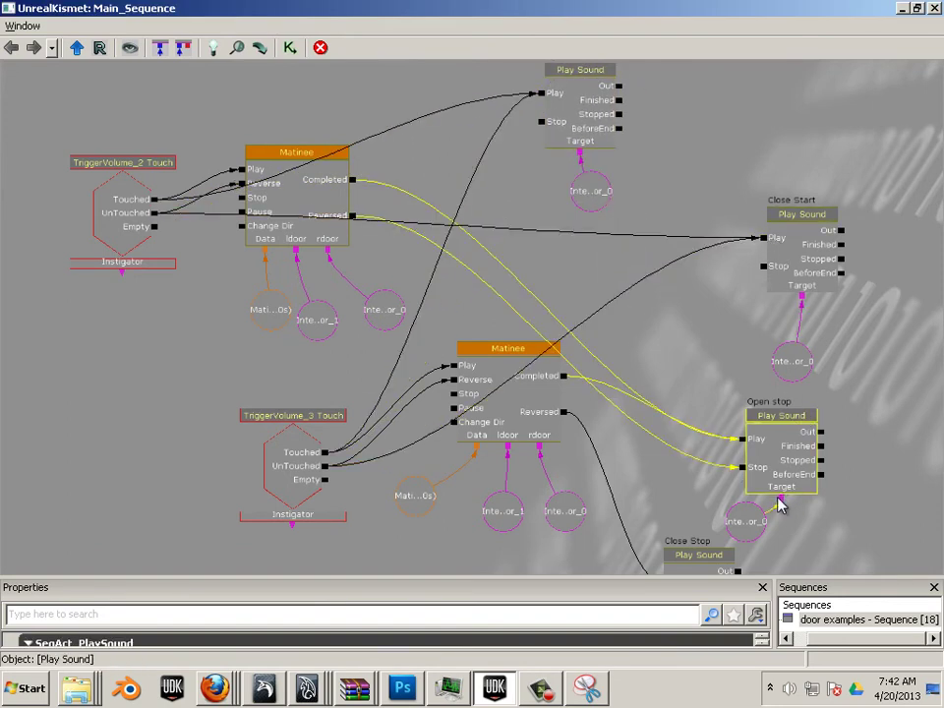
{"action": "left_click_drag", "start_coordinate": [753, 523], "coordinate": [808, 545], "text": "ctrl"}
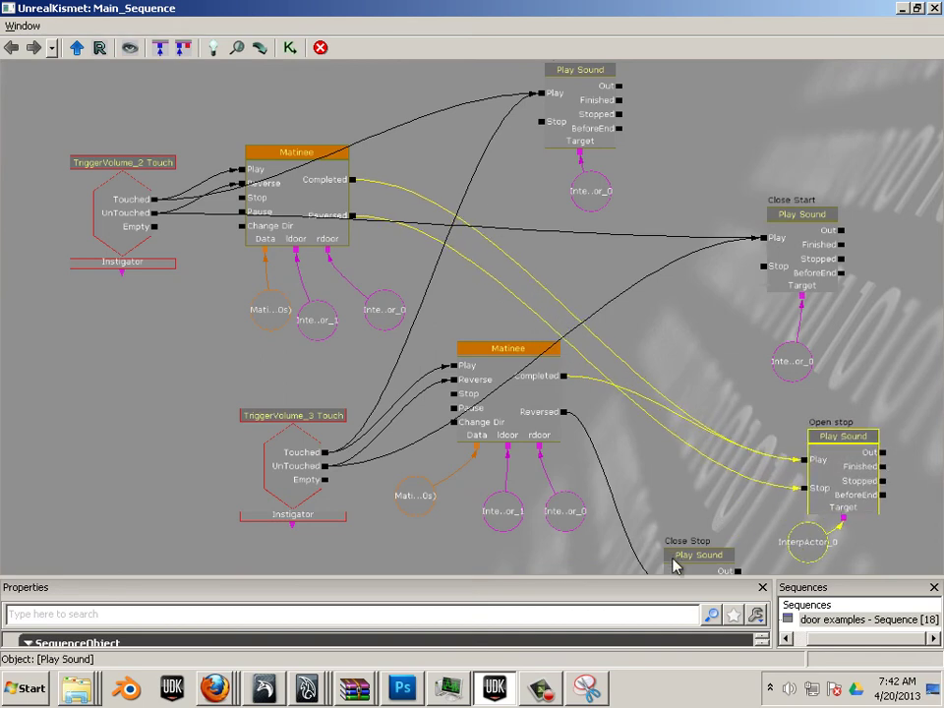
Move the TriggerVolume_3 Touch event away from its Matinee, and shift that Matinee closer to its variables.
{"action": "left_click_drag", "start_coordinate": [673, 558], "coordinate": [659, 341]}
{"action": "left_click", "coordinate": [690, 438]}
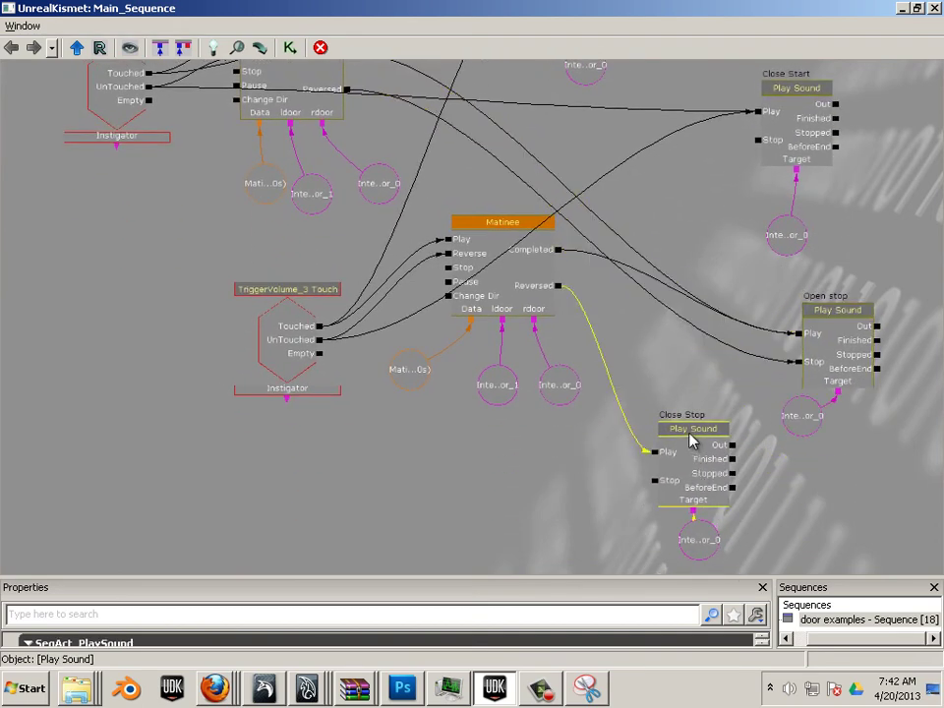
{"action": "left_click_drag", "start_coordinate": [291, 380], "coordinate": [139, 437]}
{"action": "left_click", "coordinate": [494, 293]}
{"action": "left_click_drag", "start_coordinate": [495, 293], "coordinate": [511, 324]}
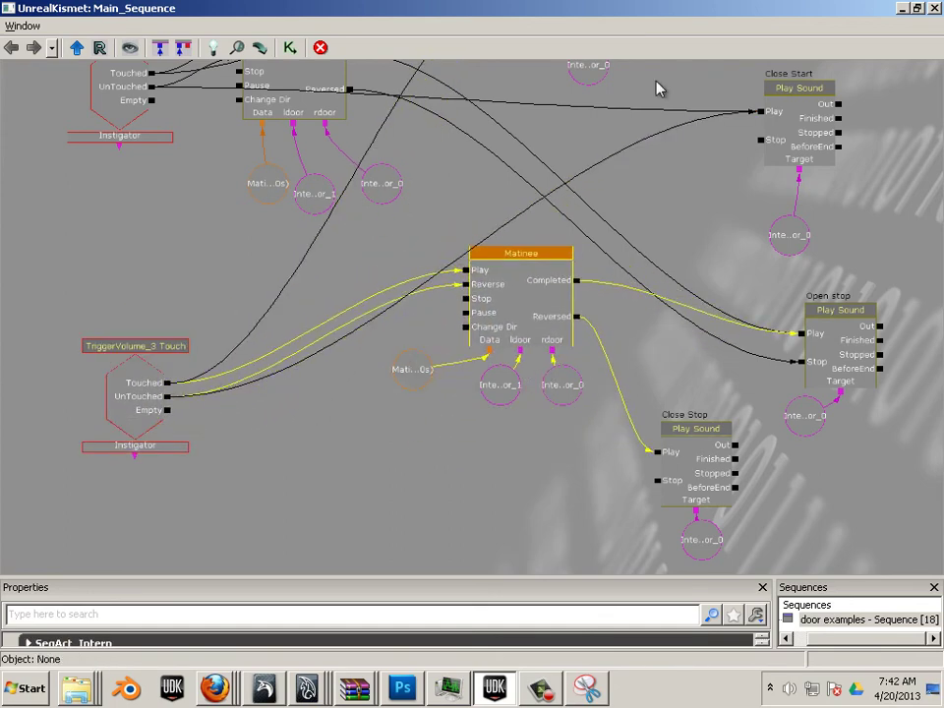
Close Kismet and play the level from the floor in front of the double door.
{"action": "left_click", "coordinate": [932, 9]}
{"action": "right_click", "coordinate": [220, 608]}
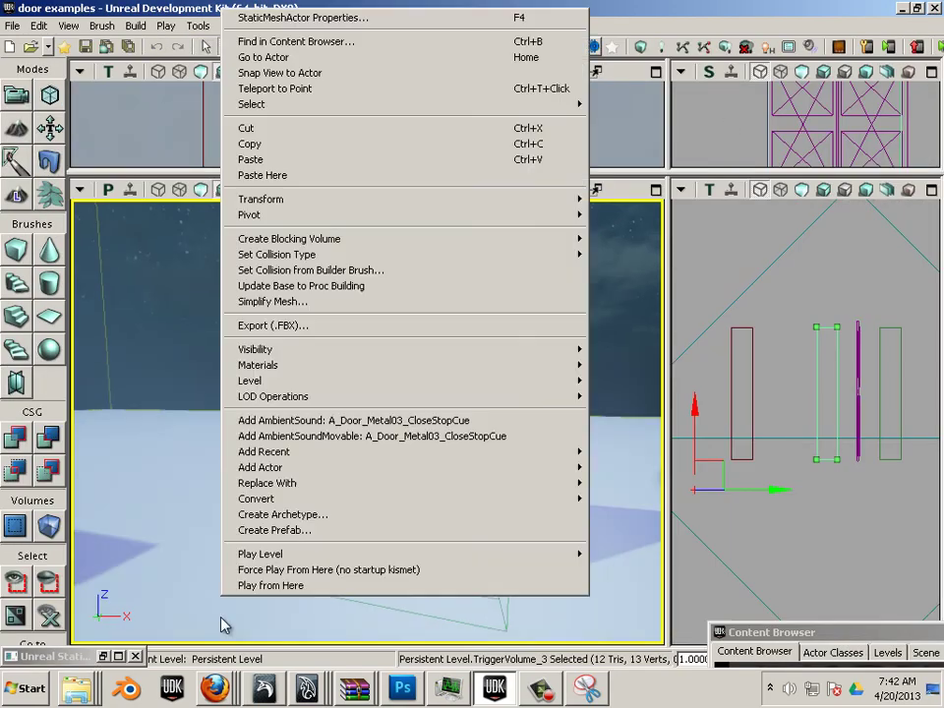
{"action": "left_click", "coordinate": [293, 594]}
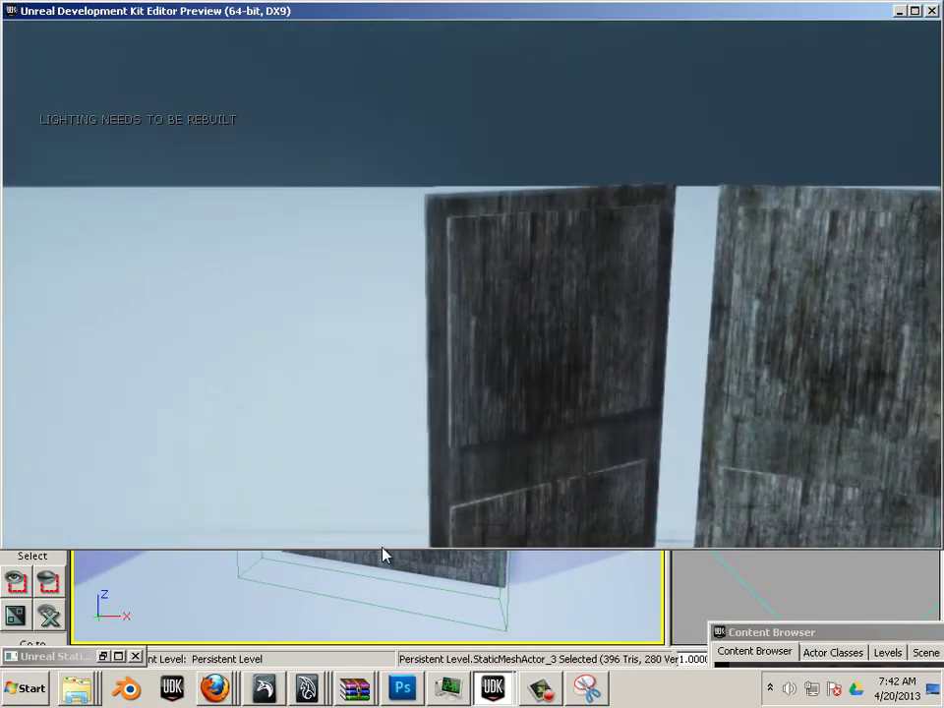
Walk up to the double door, back away and pass through it to test its opening and closing sounds from the front.
{"action": "key", "text": "s"}
{"action": "key", "text": "w"}
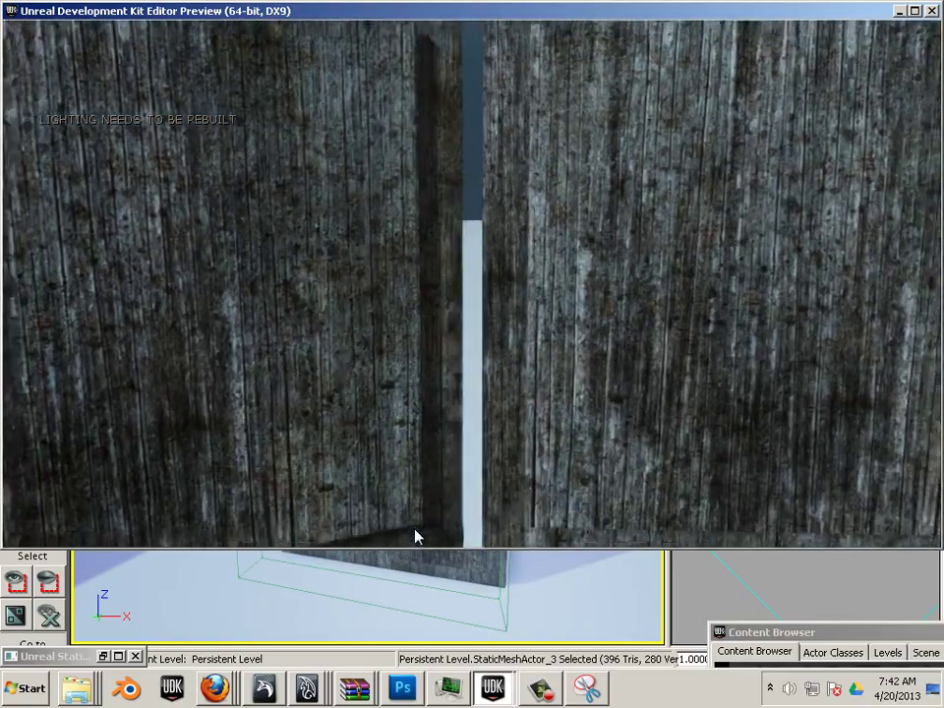
{"action": "key", "text": "w"}
{"action": "key", "text": "s"}
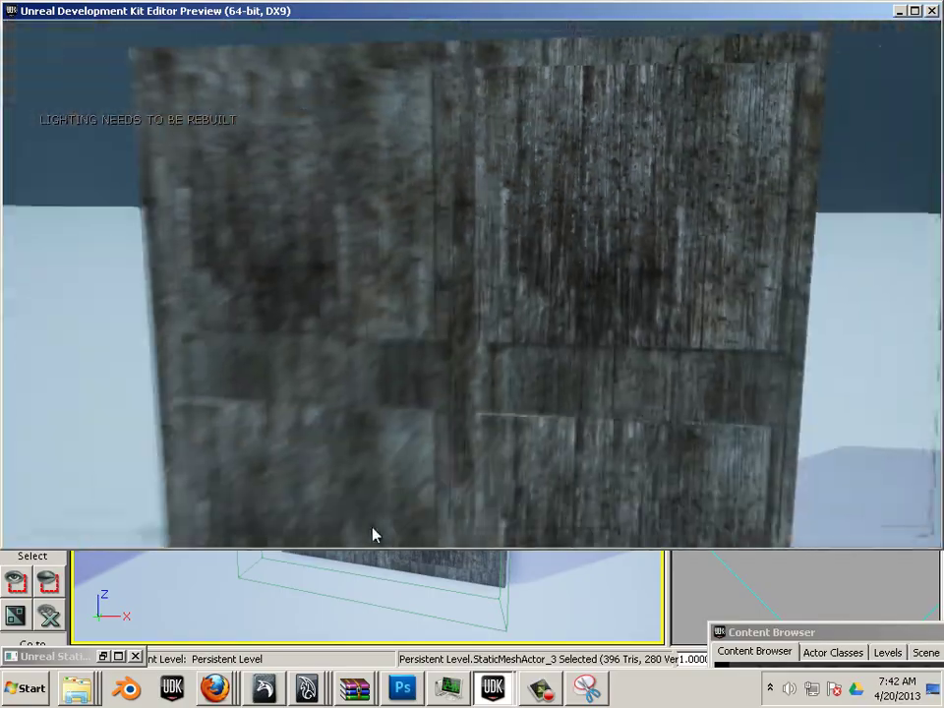
{"action": "key", "text": "w"}
{"action": "key", "text": "w"}
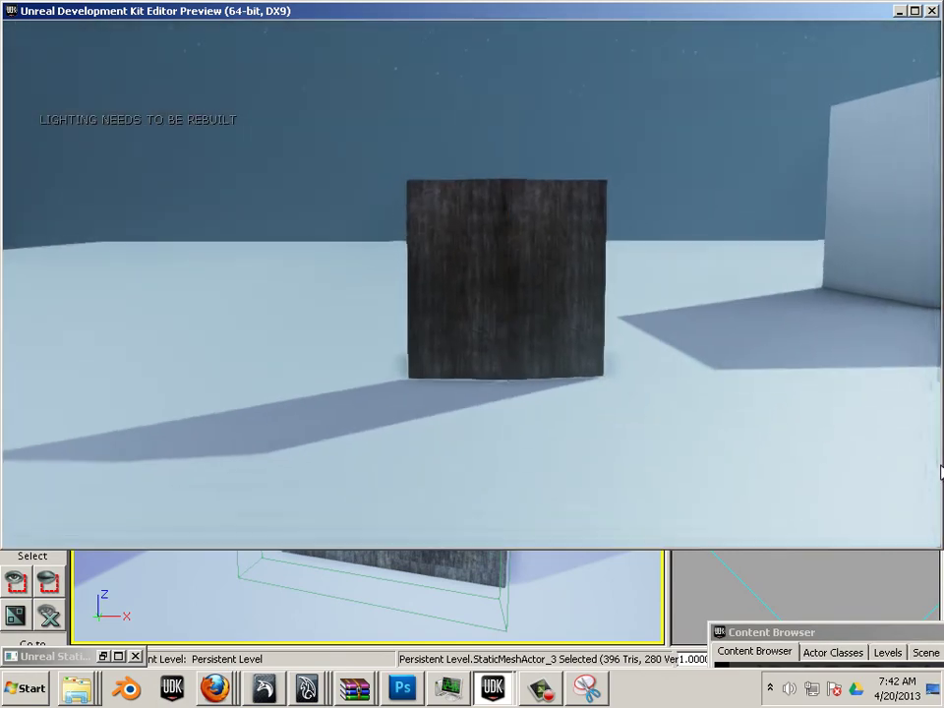
Walk back through the double door from its far side to test the second trigger's sounds, and end the play session.
{"action": "key", "text": "w"}
{"action": "key", "text": "w"}
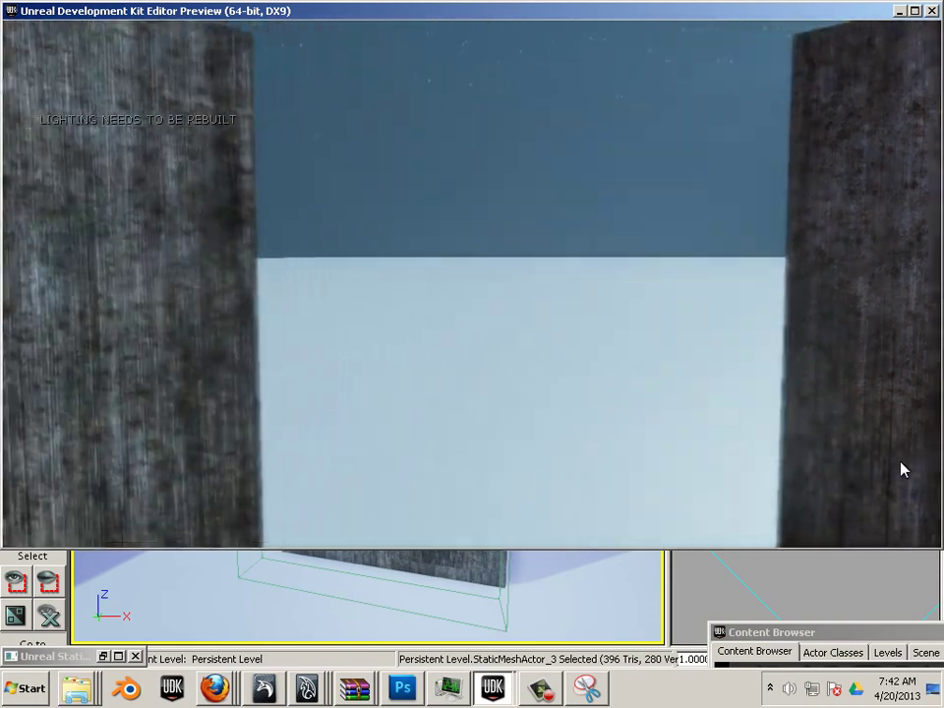
{"action": "key", "text": "s"}
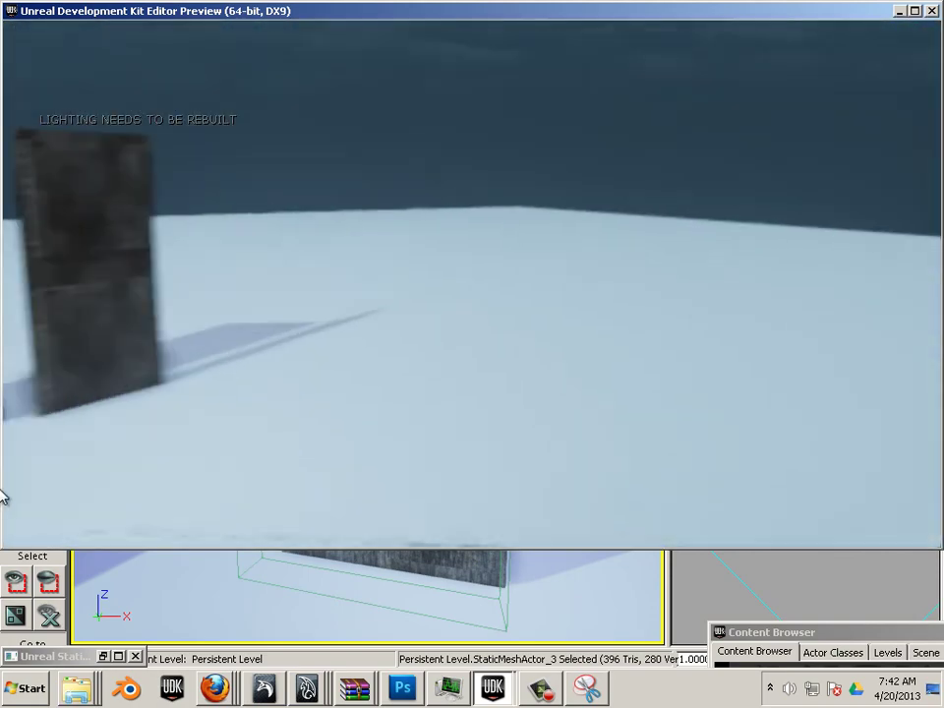
{"action": "key", "text": "w"}
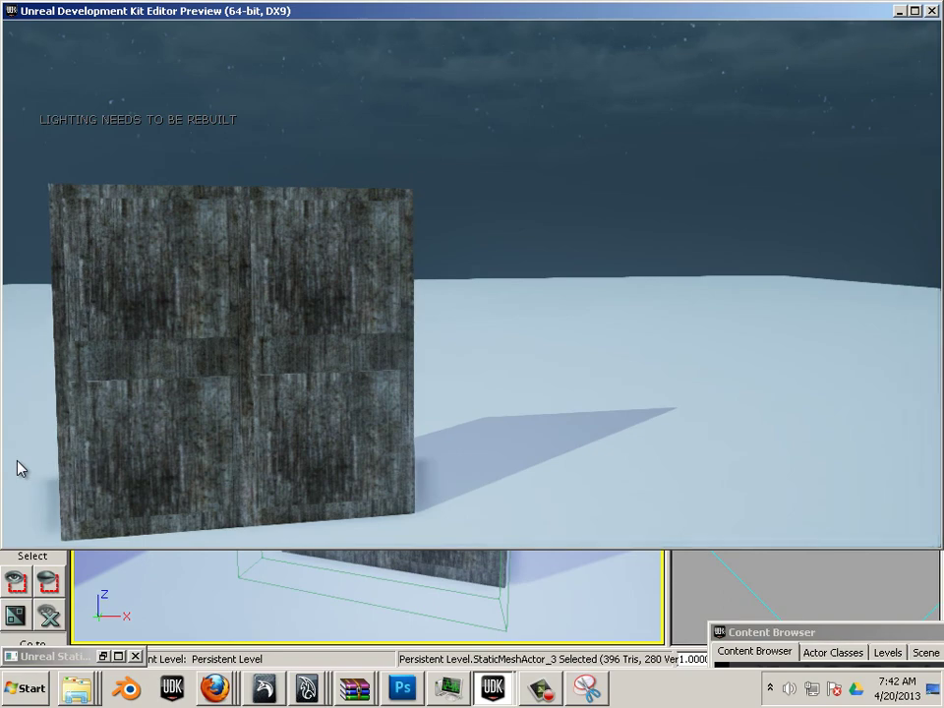
{"action": "key", "text": "Escape"}
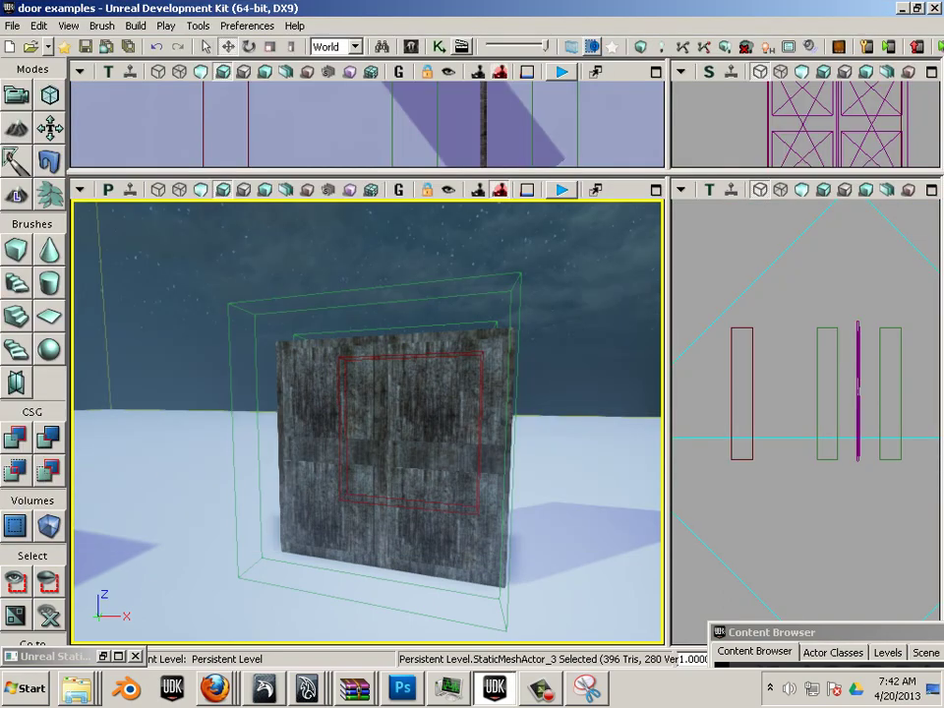